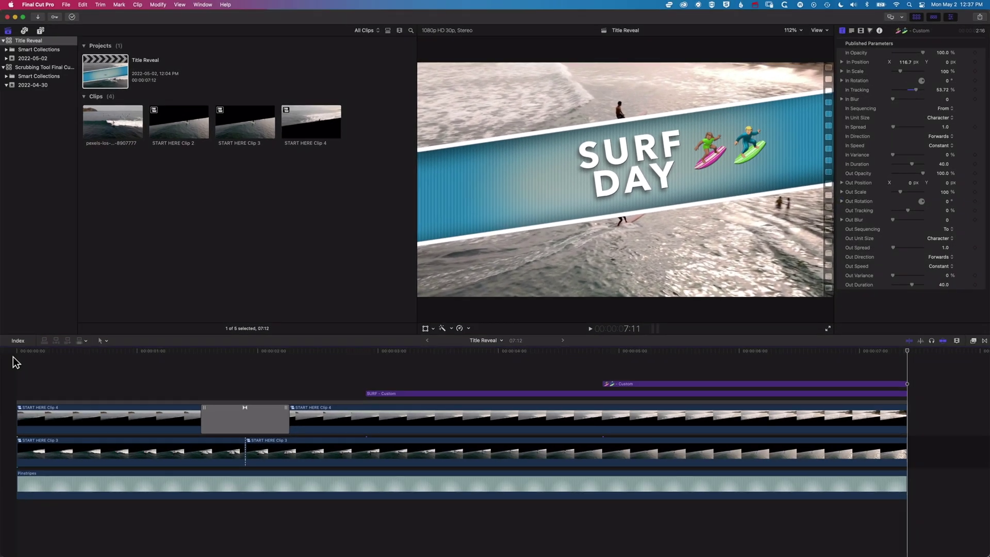
# - Create a new project in the 2022-05-02 event with custom settings of 1080p HD, 1920x1080 and 30p
pyautogui.click(66, 5)
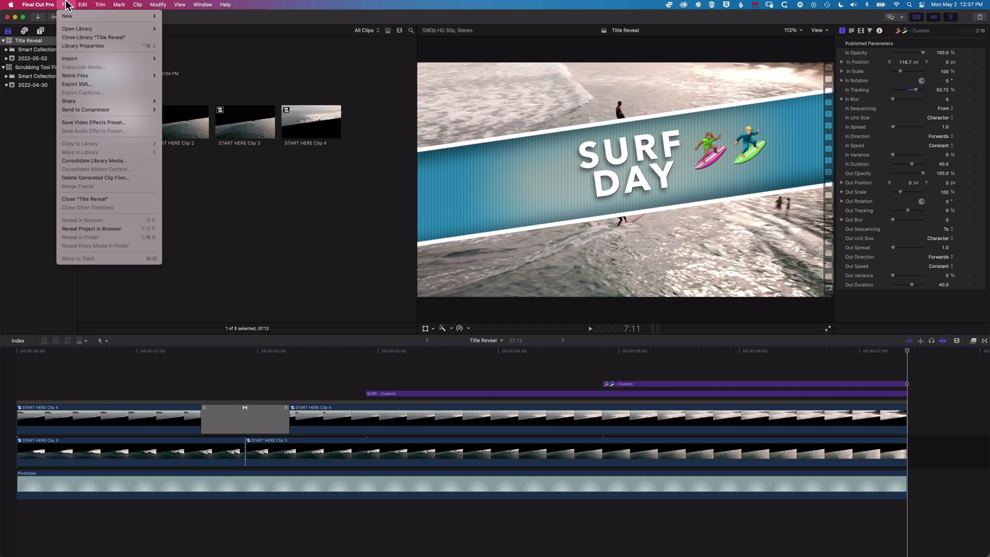
pyautogui.moveTo(72, 16)
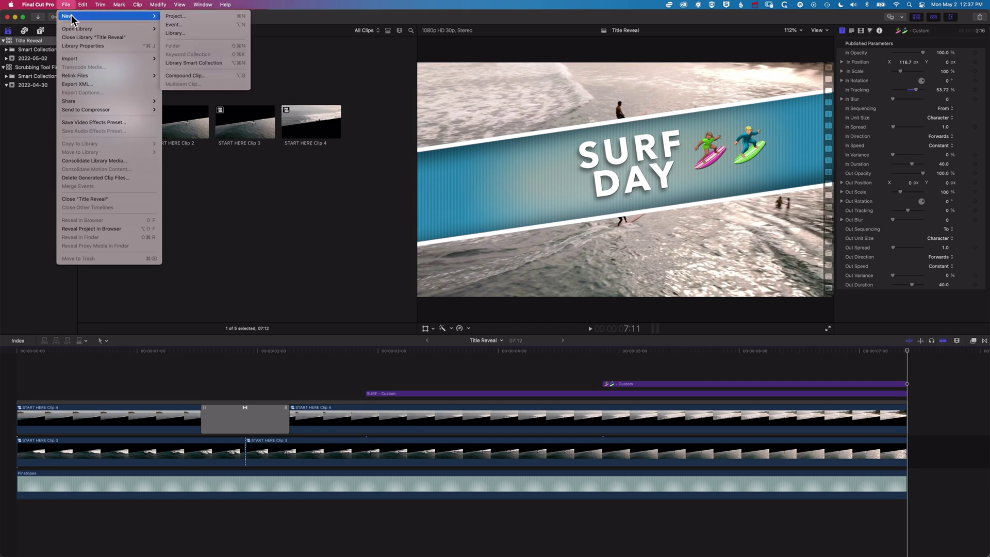
pyautogui.click(189, 16)
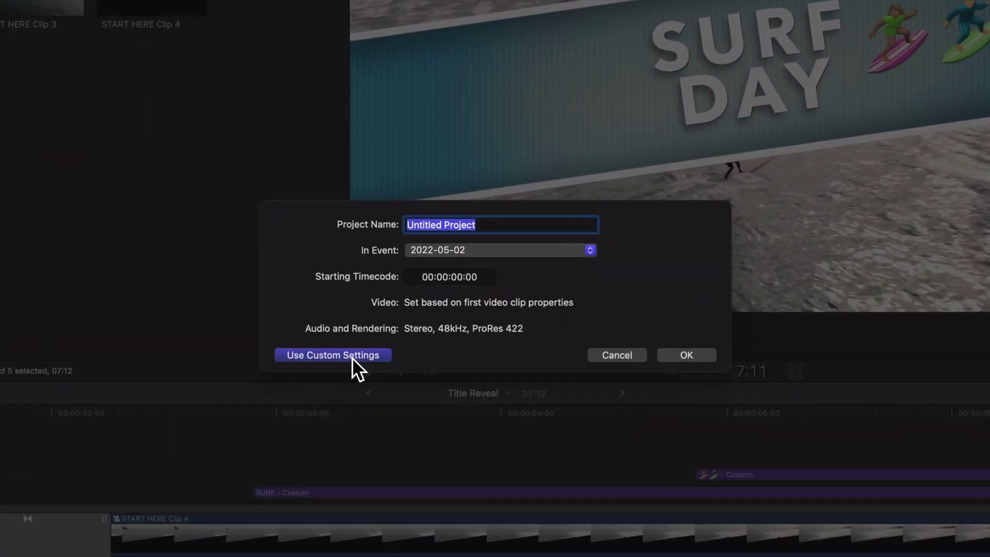
pyautogui.click(410, 326)
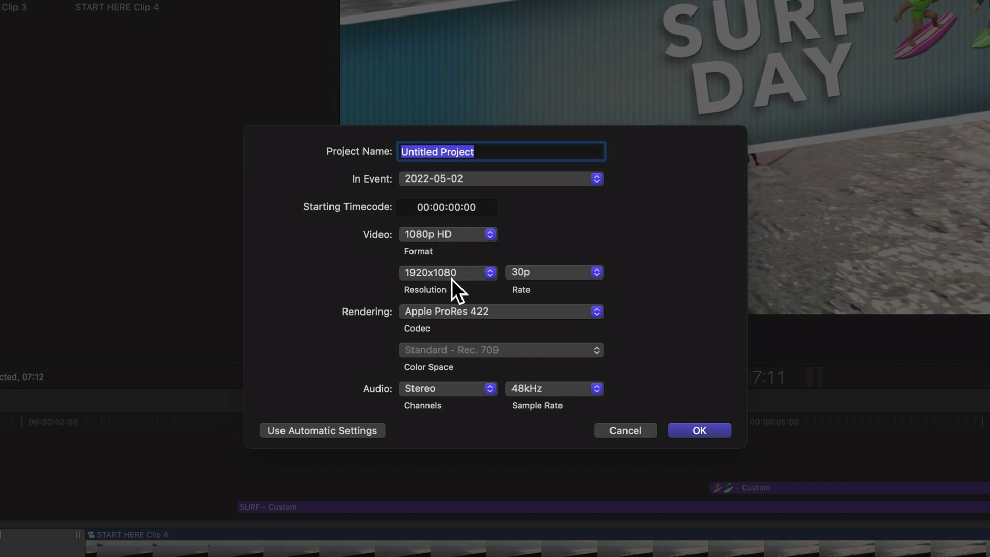
pyautogui.click(703, 432)
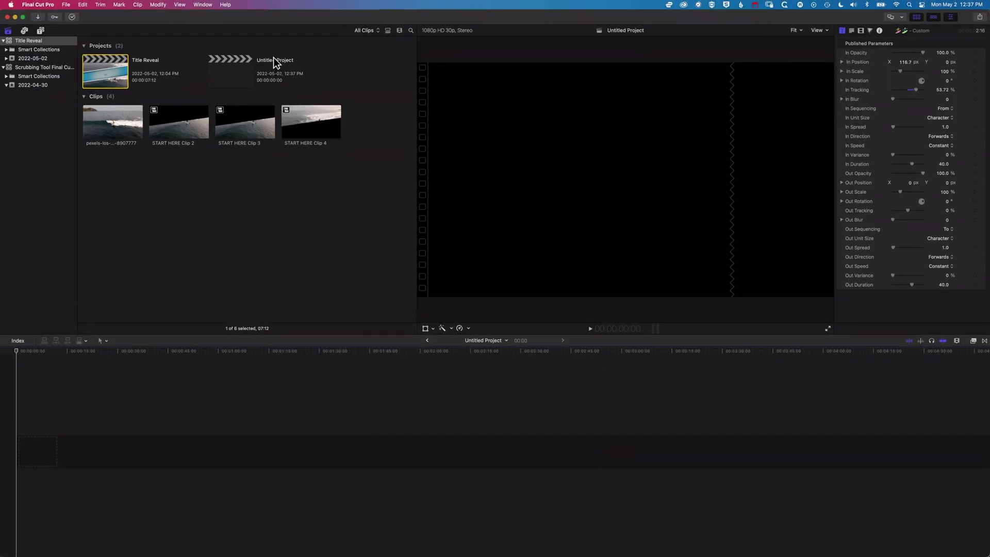
# - Rename the new untitled project as Surf Day Revealer
pyautogui.click(274, 60)
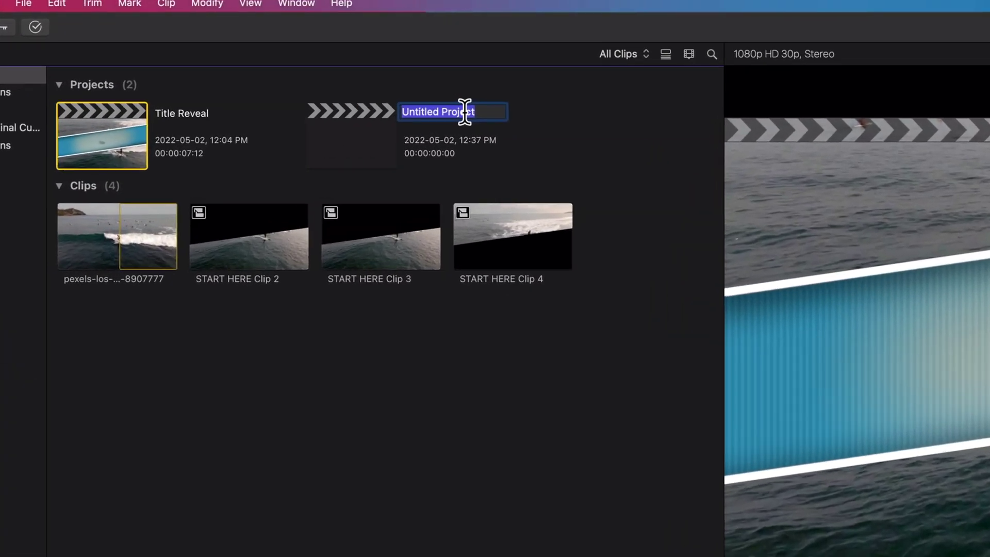
pyautogui.write('Surf')
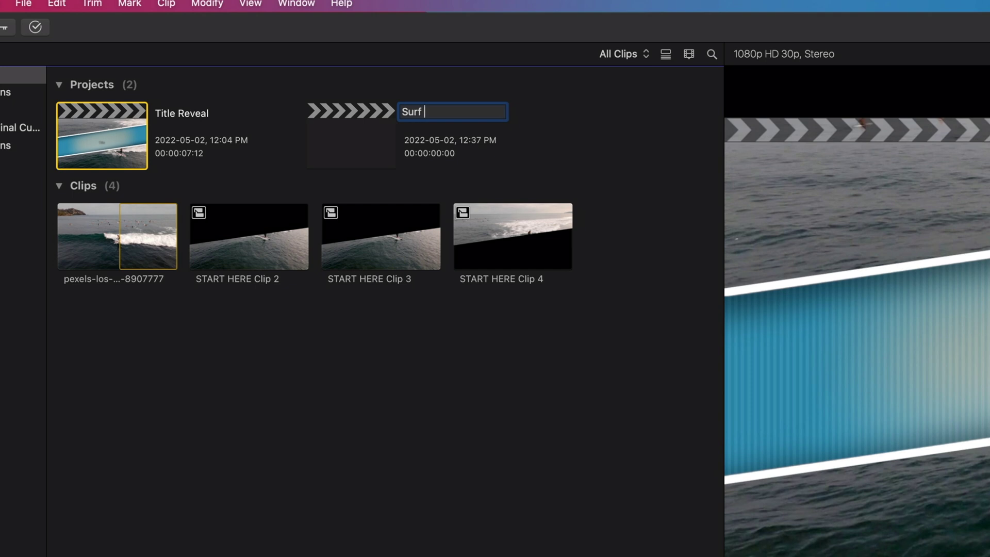
pyautogui.write(' Day Revealer')
pyautogui.press('Return')
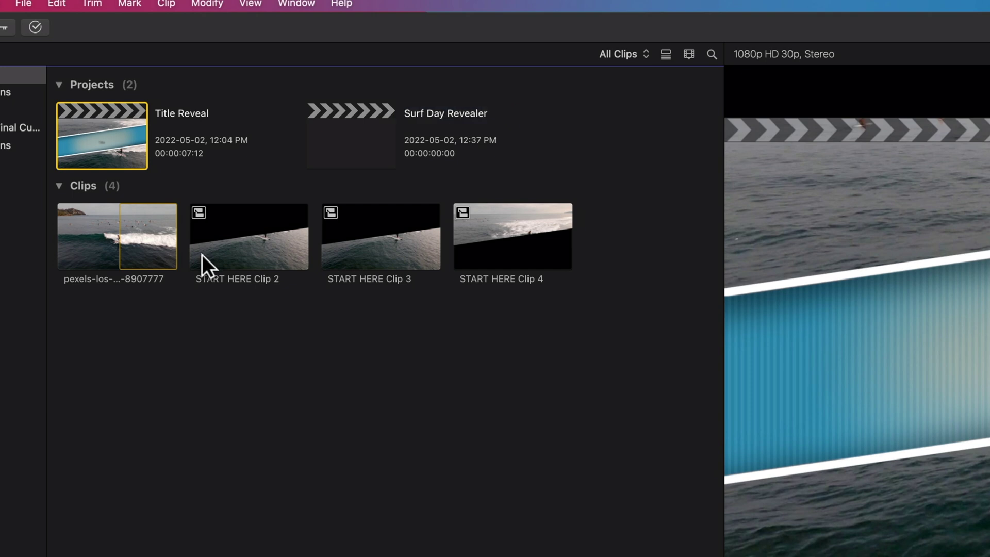
# - Add the selected range of the pexels-los-muertos-crew-8907777 surf clip to the start of the empty timeline
pyautogui.click(126, 248)
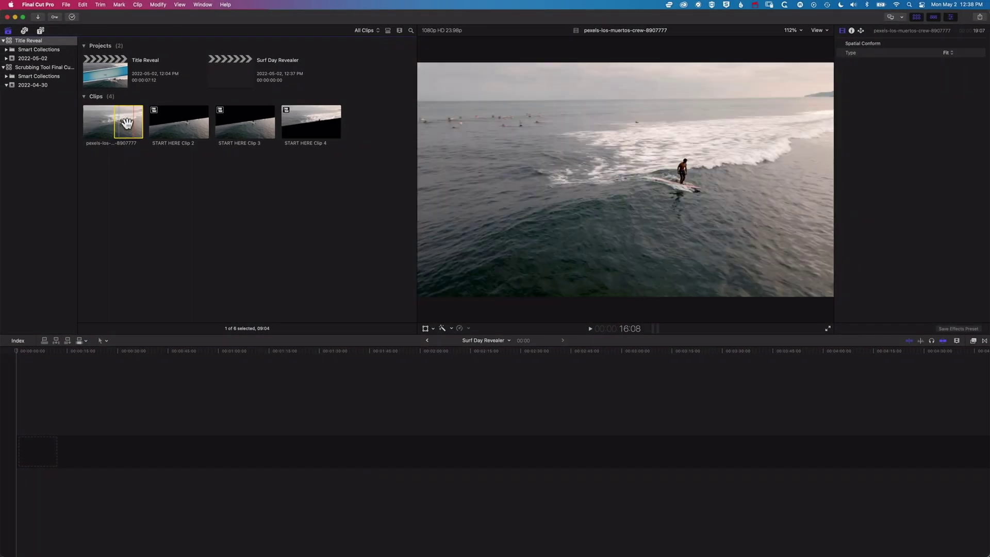
pyautogui.moveTo(116, 360); pyautogui.dragTo(29, 454)
pyautogui.hotkey('shift', 'z')
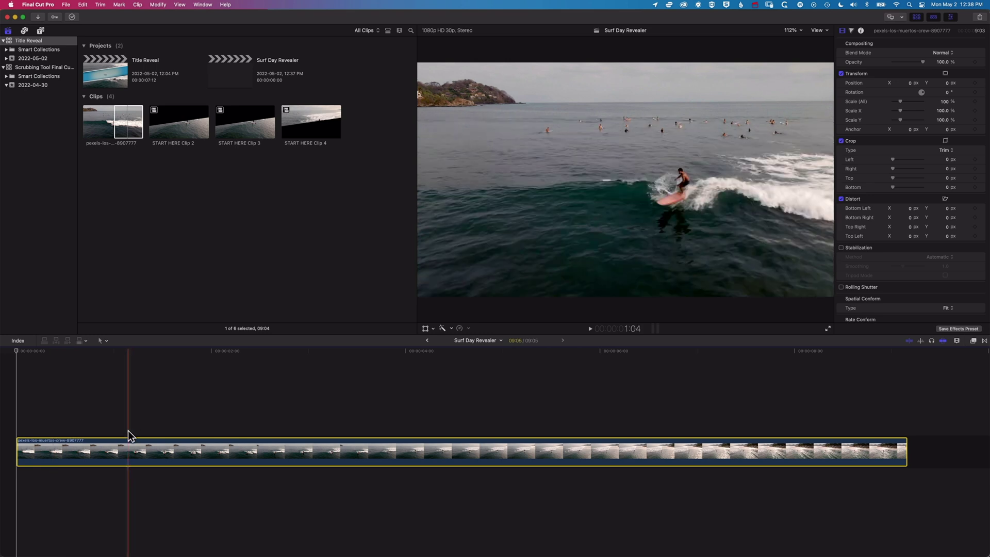
# - Place the playhead at 1:13 and apply the Draw Mask effect to the surf clip
pyautogui.click(153, 350)
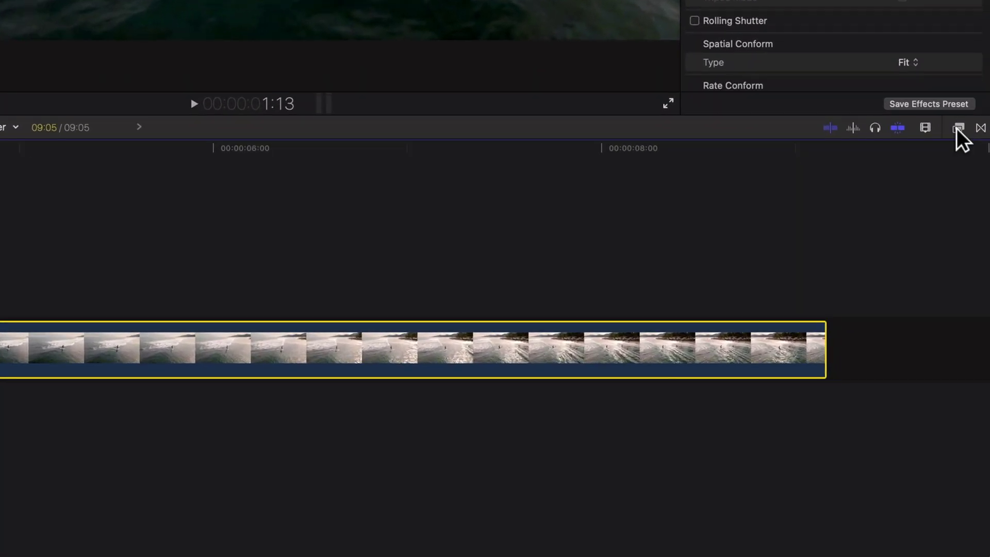
pyautogui.click(973, 340)
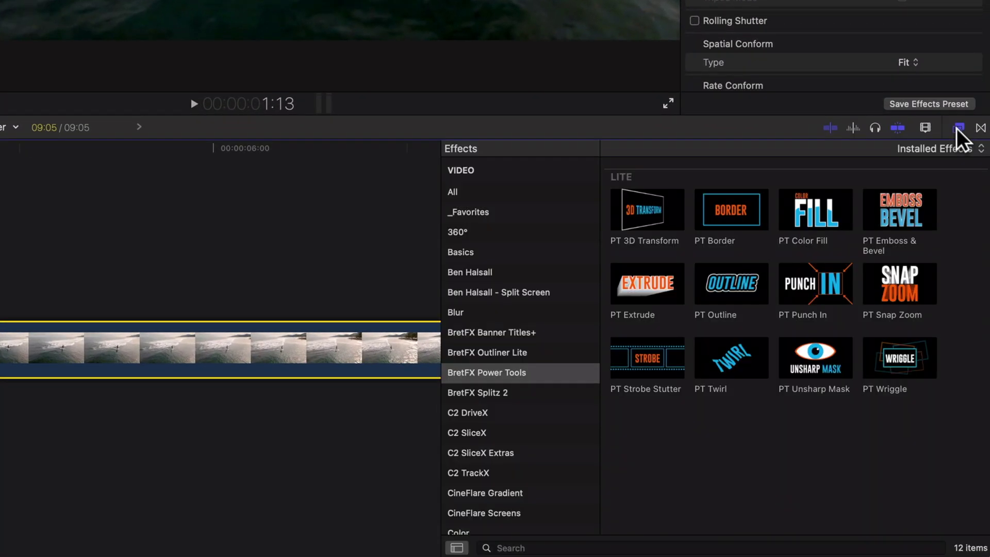
pyautogui.scroll(-10, 516, 216)
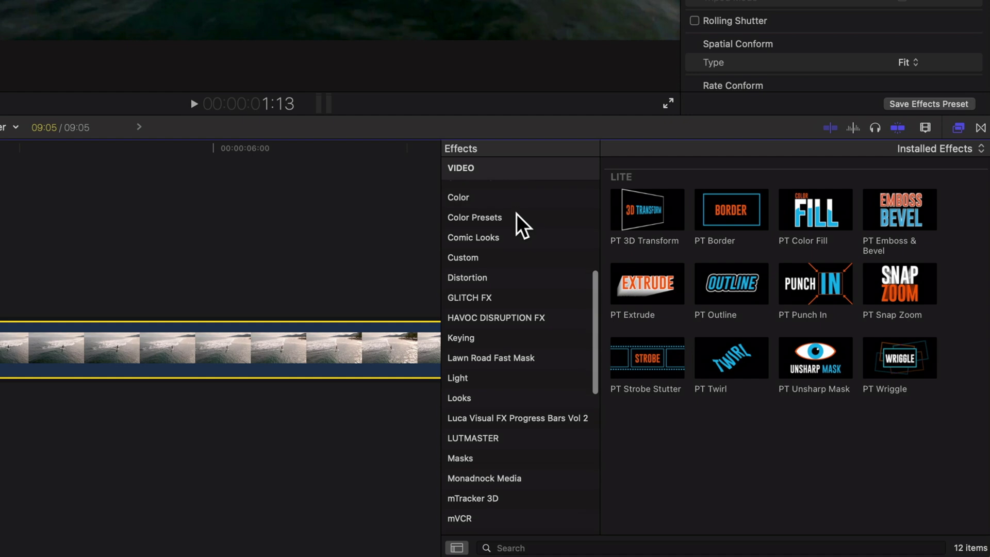
pyautogui.click(488, 460)
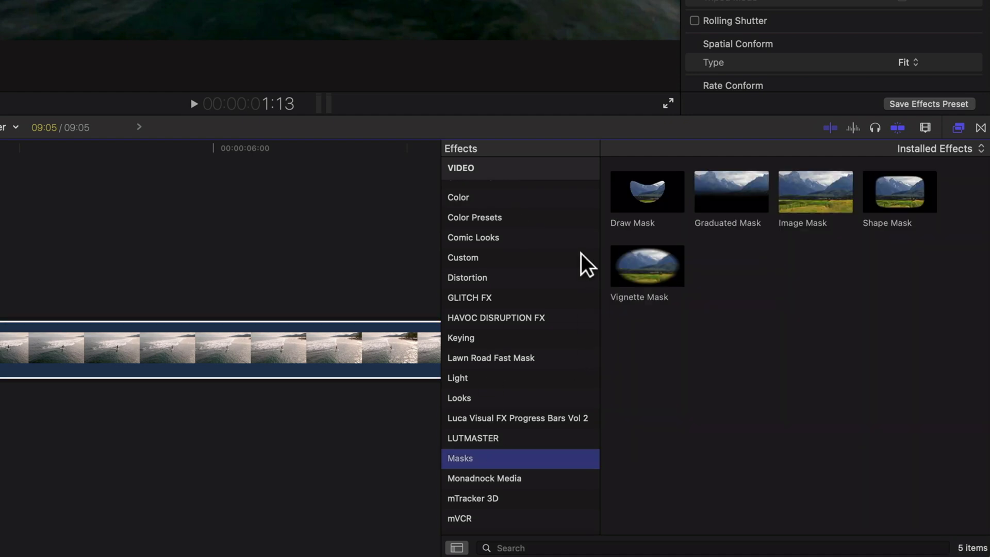
pyautogui.moveTo(644, 201)
pyautogui.mouseDown()
pyautogui.moveTo(516, 320)
pyautogui.moveTo(327, 436)
pyautogui.mouseUp()
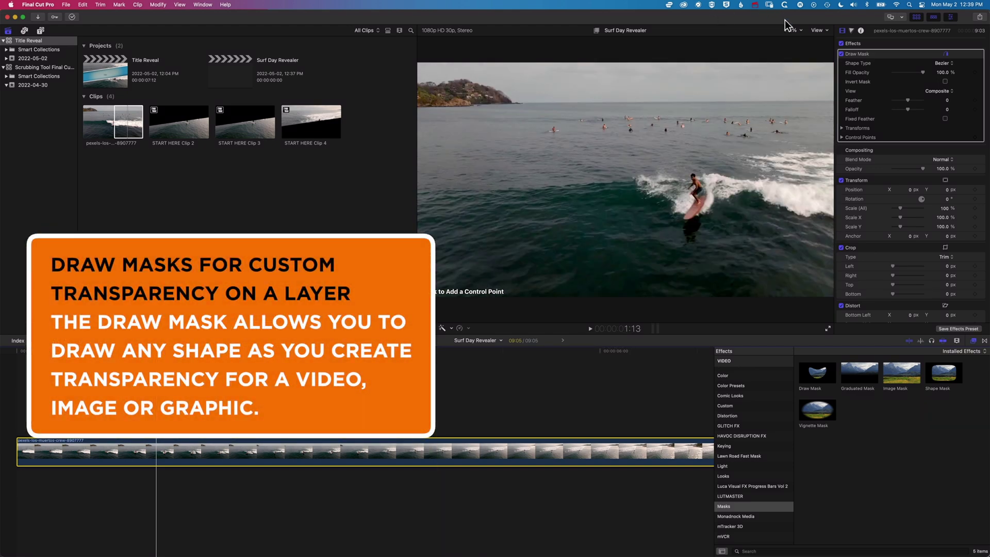
# - Draw a closed mask around the lower part of the frame, its upper edge a wave cresting over the water and dipping at the surfer
pyautogui.click(794, 30)
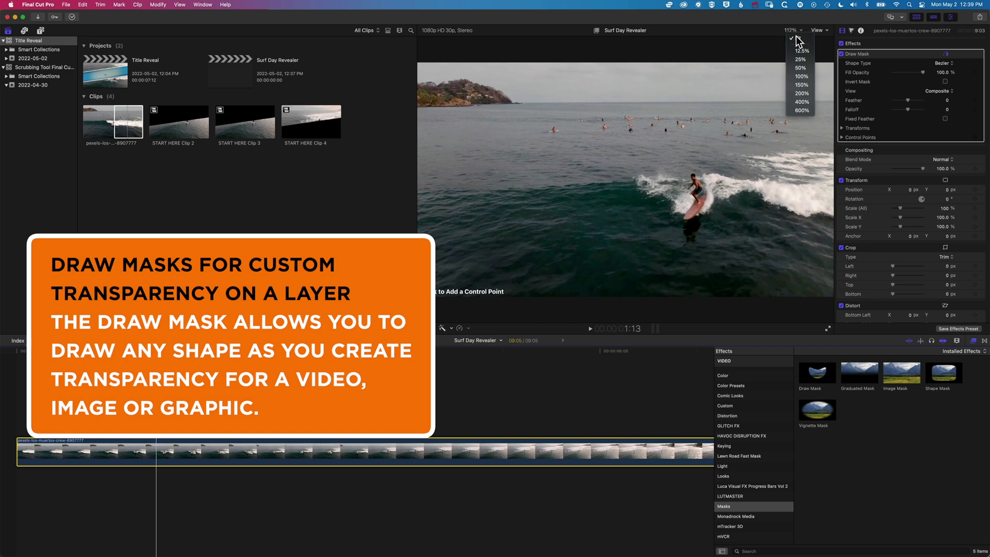
pyautogui.click(799, 77)
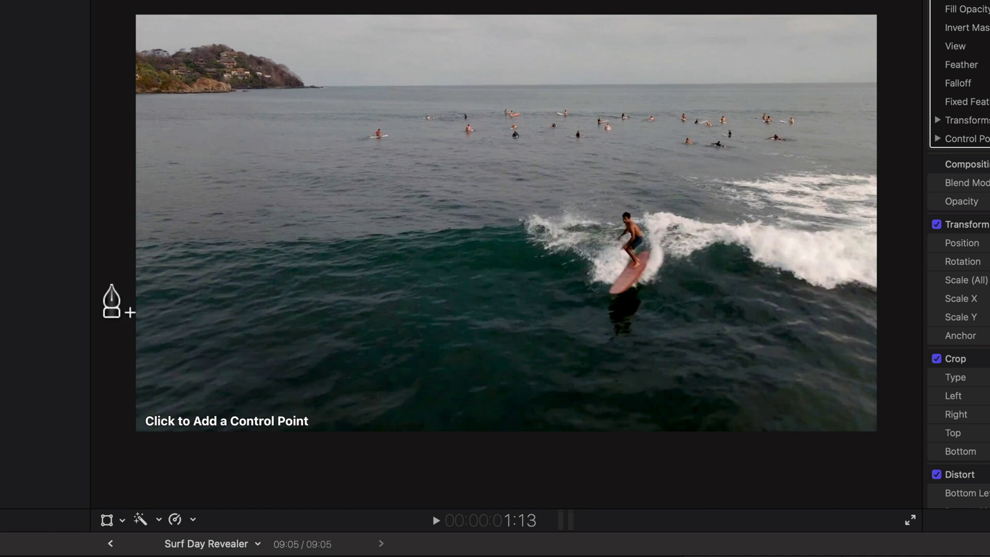
pyautogui.click(110, 275)
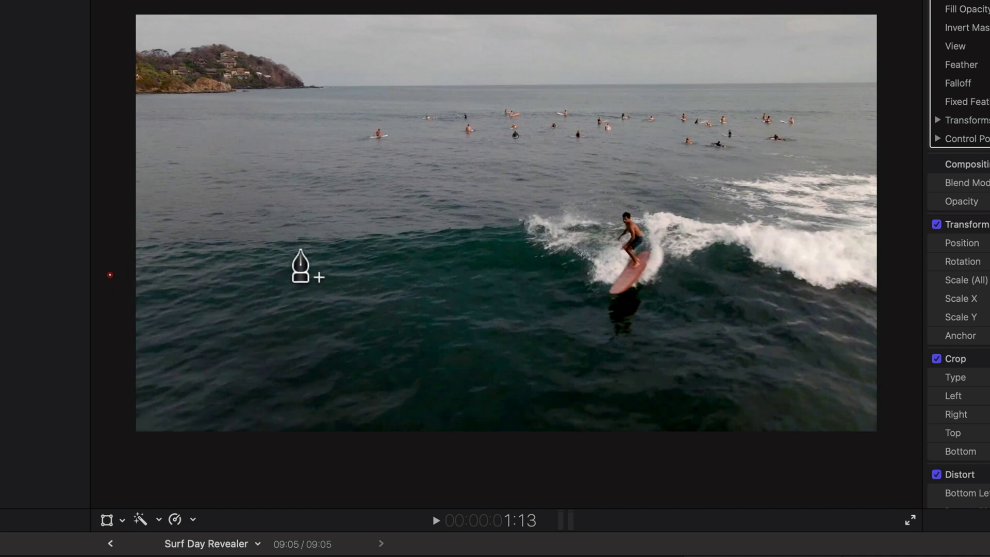
pyautogui.moveTo(314, 217); pyautogui.dragTo(405, 227)
pyautogui.click(674, 278)
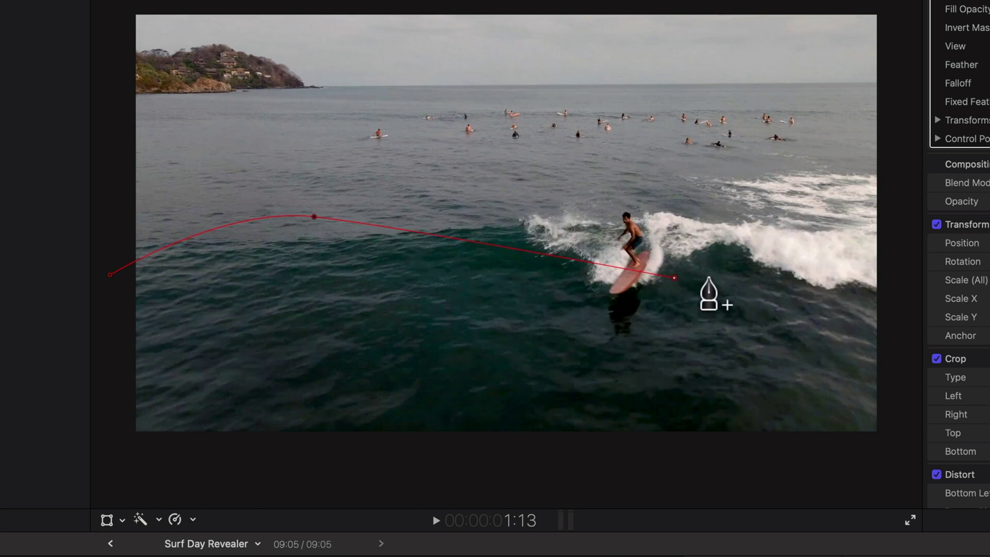
pyautogui.moveTo(709, 278); pyautogui.dragTo(762, 260)
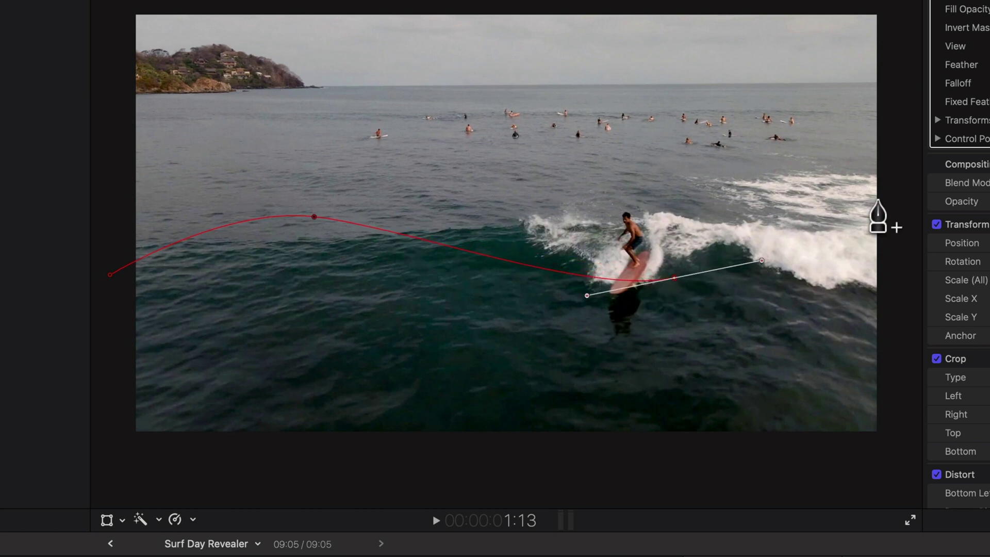
pyautogui.click(913, 198)
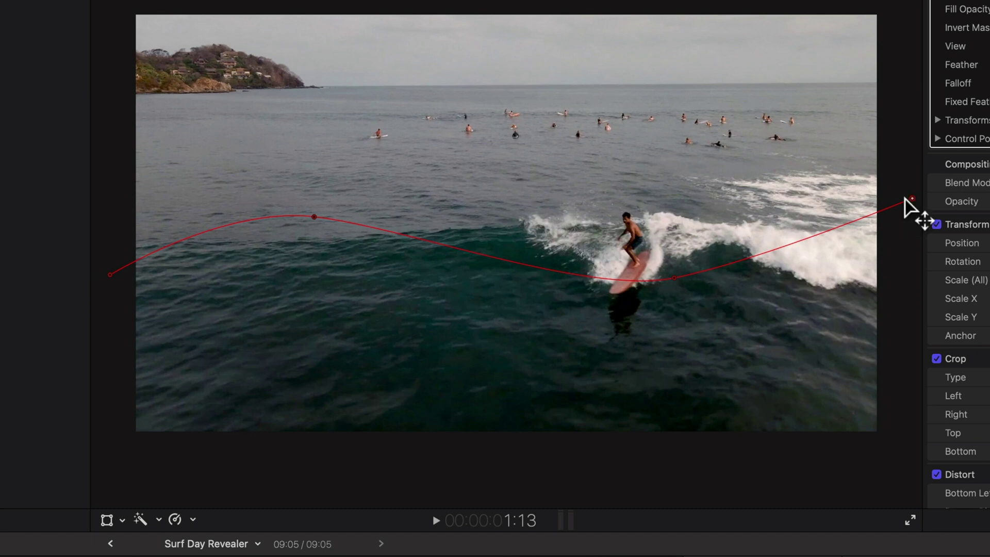
pyautogui.click(910, 464)
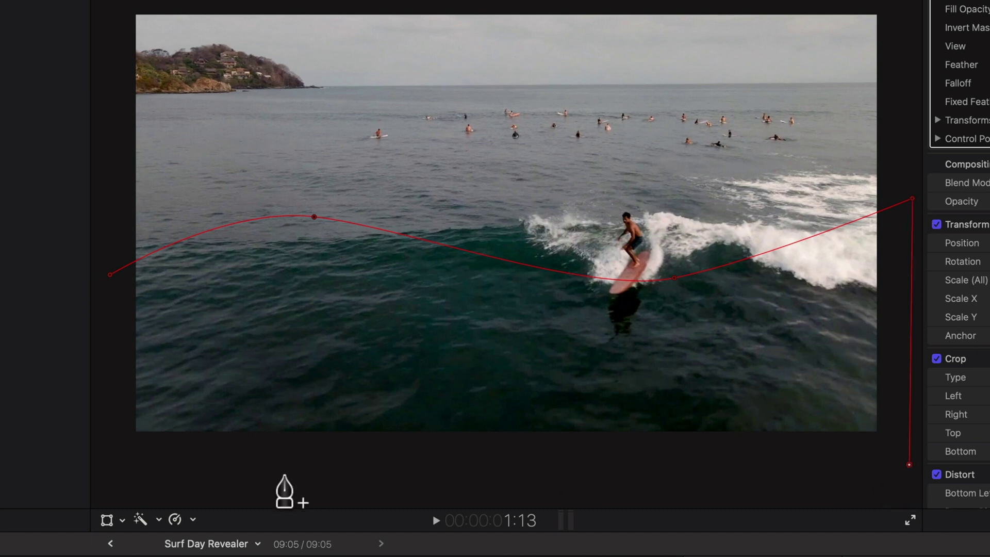
pyautogui.click(109, 483)
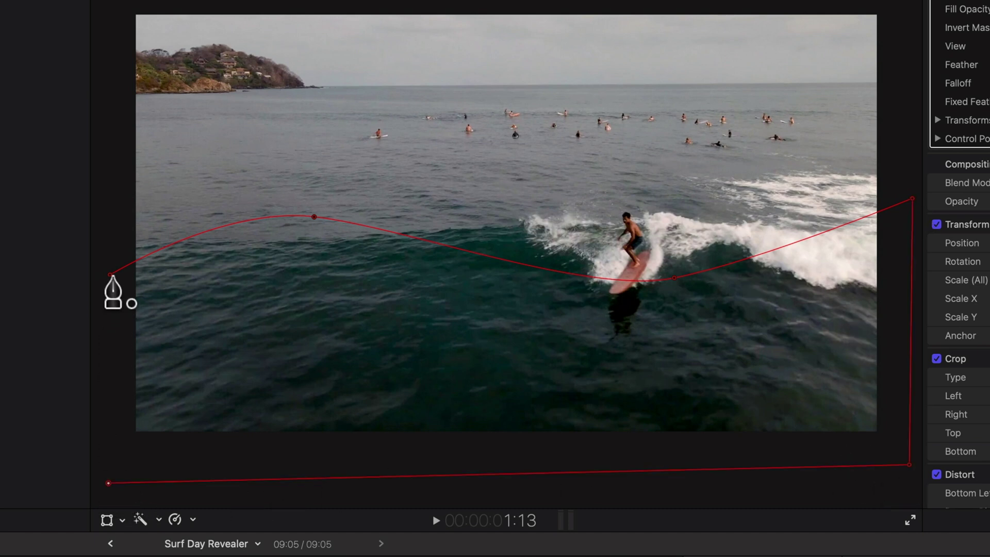
pyautogui.click(110, 275)
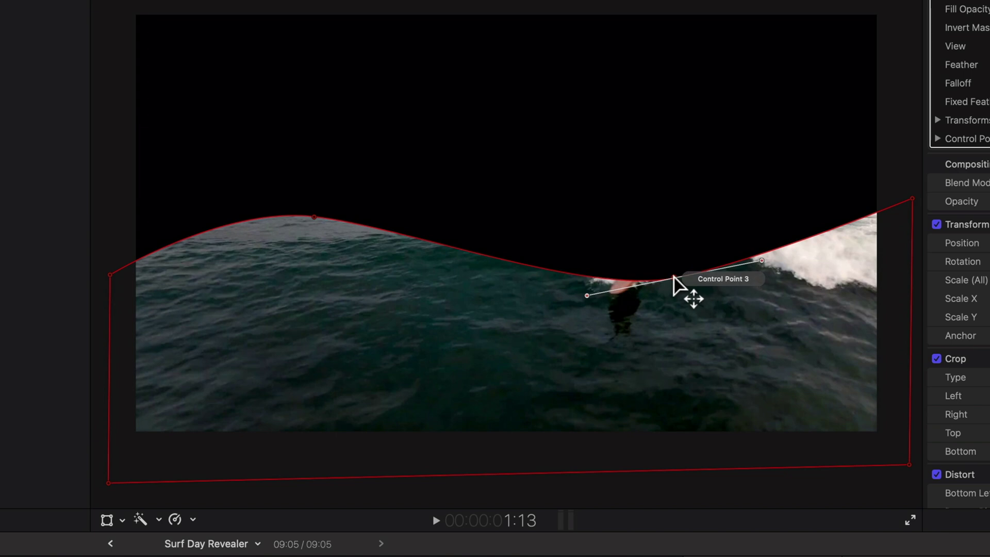
# - Refine the mask's wave edge by shifting its crest and trough points slightly and flattening their curve handles
pyautogui.click(658, 278)
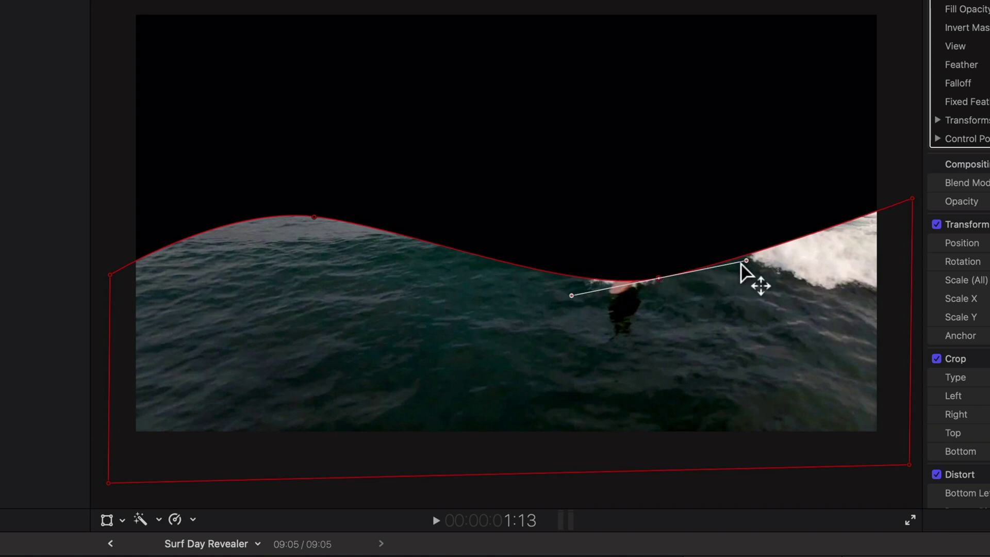
pyautogui.moveTo(746, 261); pyautogui.dragTo(733, 275)
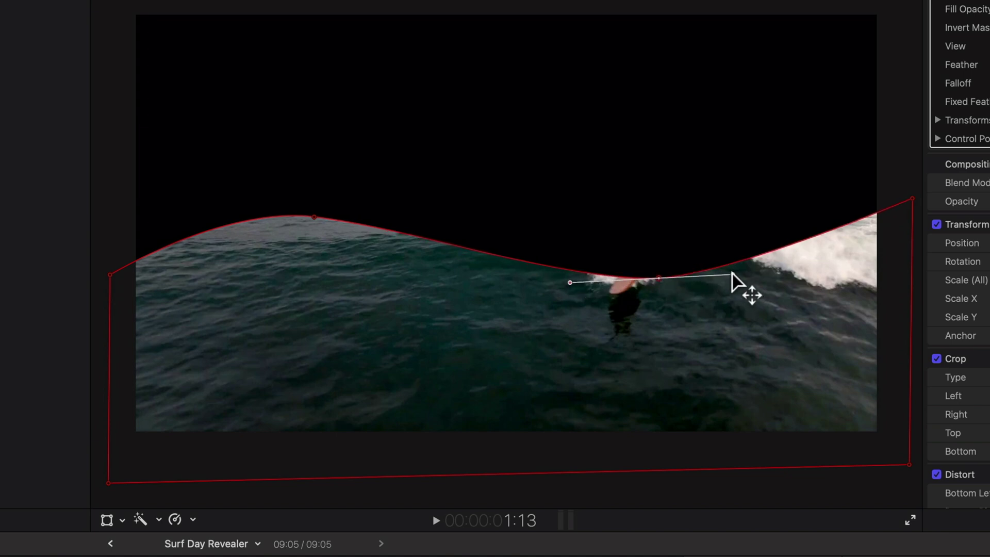
pyautogui.click(315, 217)
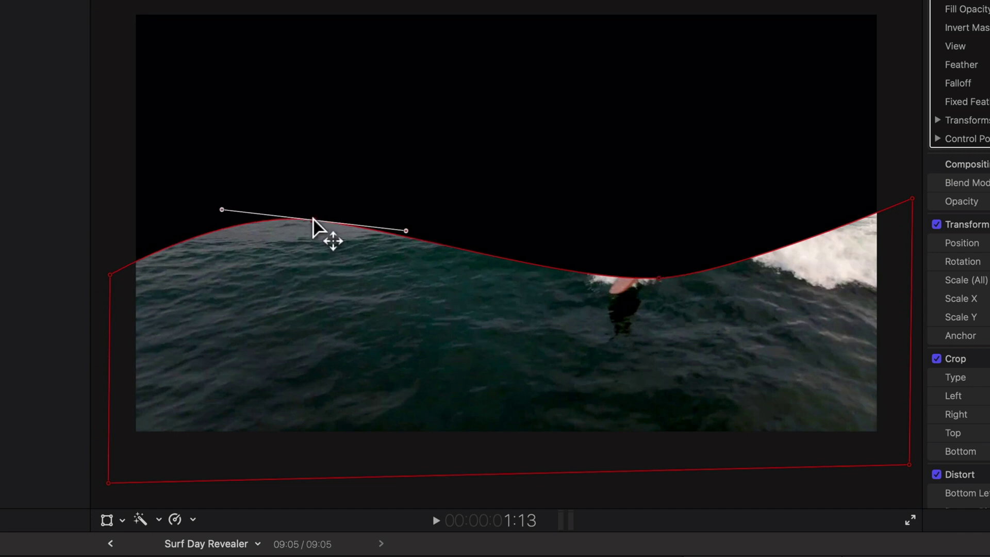
pyautogui.moveTo(222, 209); pyautogui.dragTo(206, 215)
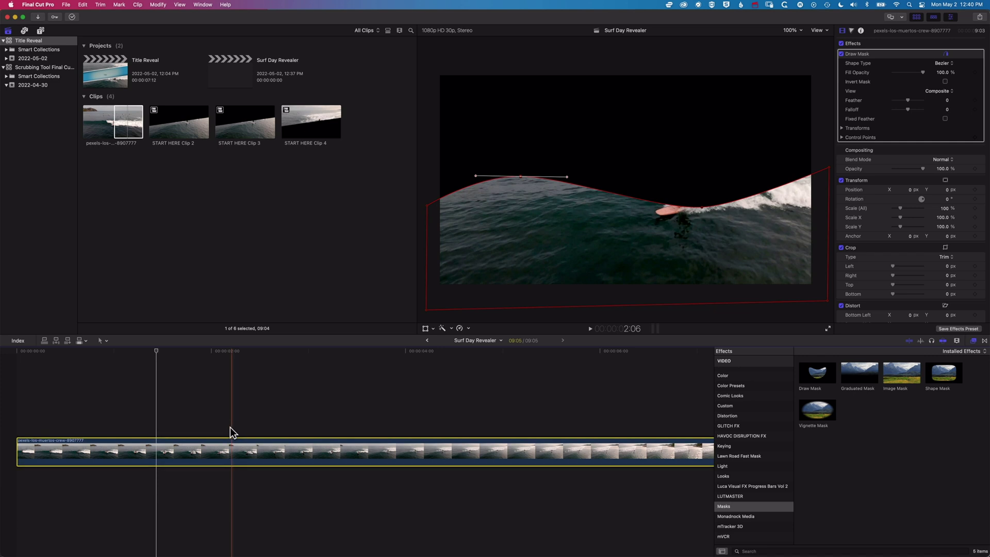
# - Duplicate the masked clip onto a layer directly above the original and deselect its Draw Mask effect
pyautogui.click(183, 458)
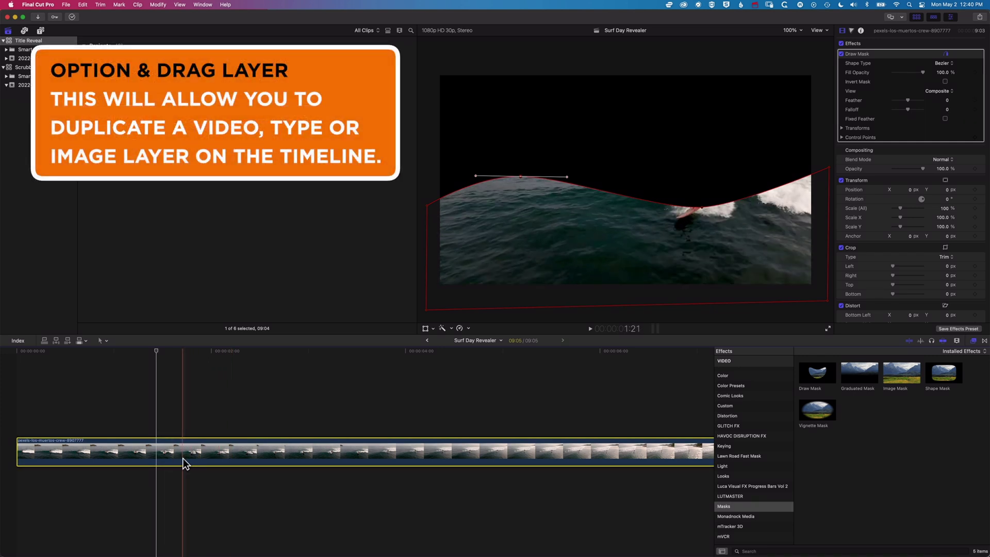
pyautogui.moveTo(182, 458); pyautogui.dragTo(187, 417)
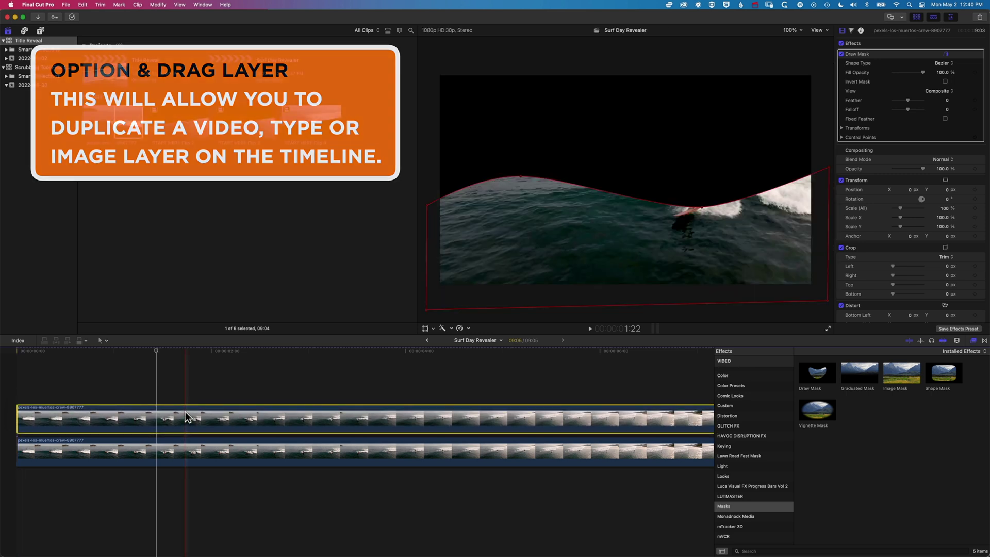
pyautogui.click(427, 312)
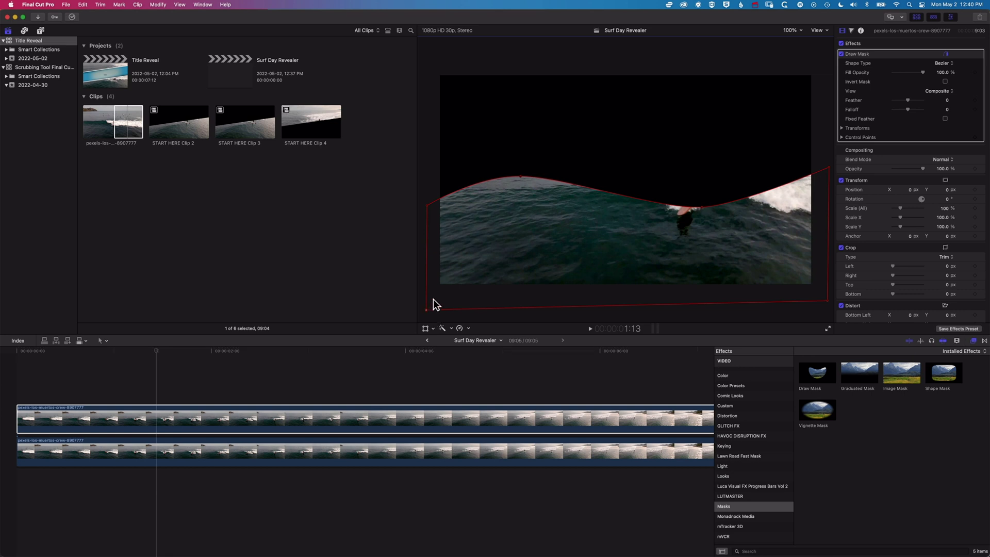
pyautogui.click(417, 337)
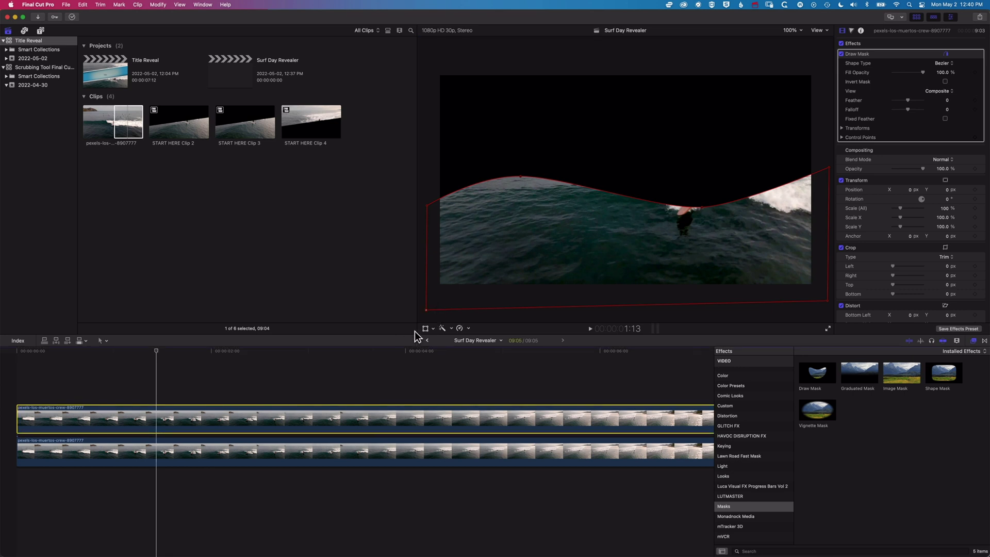
pyautogui.click(873, 45)
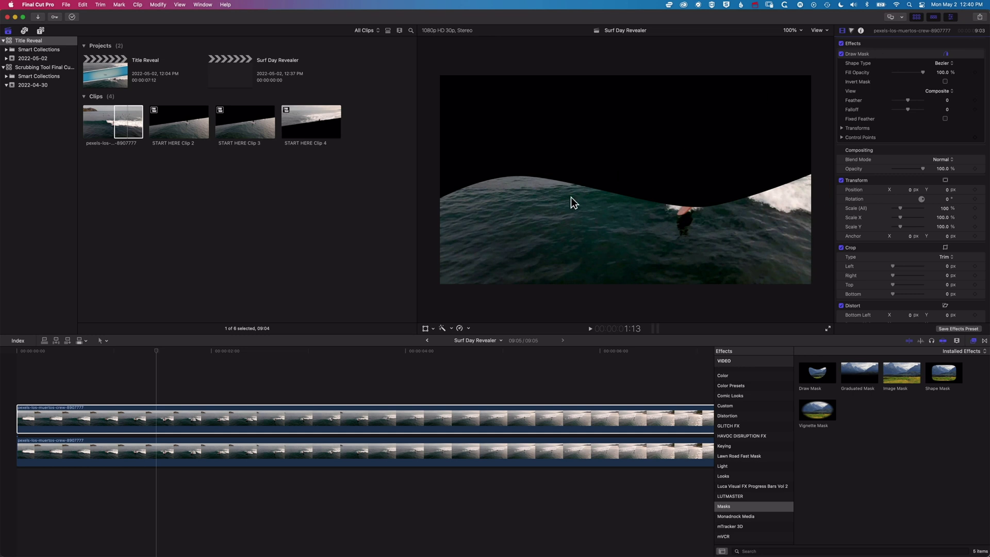
# - Raise the two lower corner points of the upper clip's Draw Mask above the frame so it covers the area above the wave
pyautogui.click(295, 385)
pyautogui.click(274, 420)
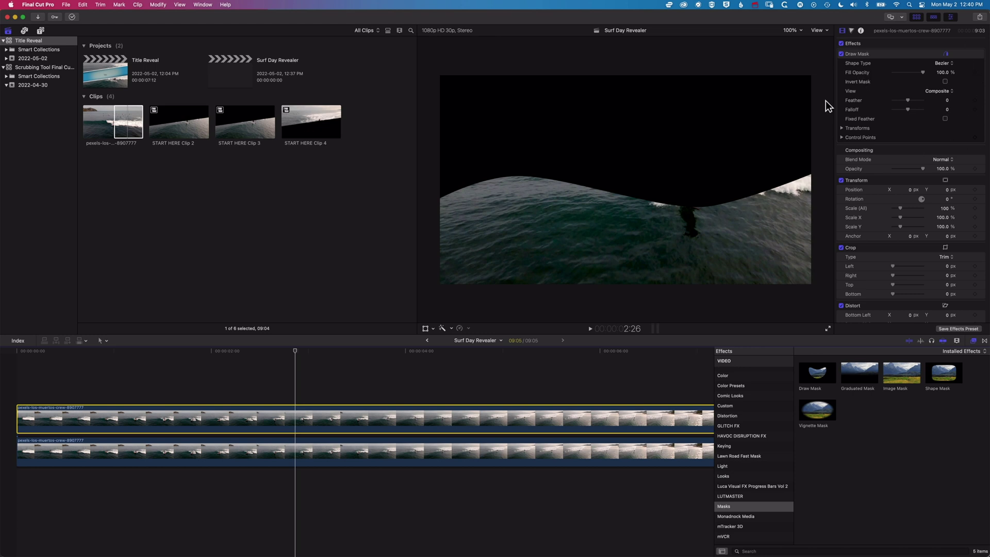
pyautogui.click(203, 4)
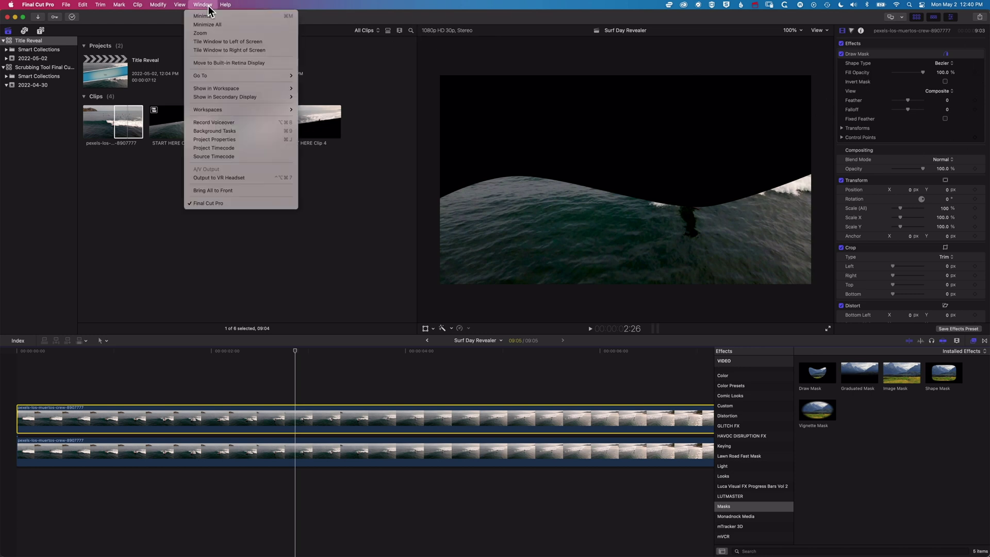
pyautogui.moveTo(278, 89)
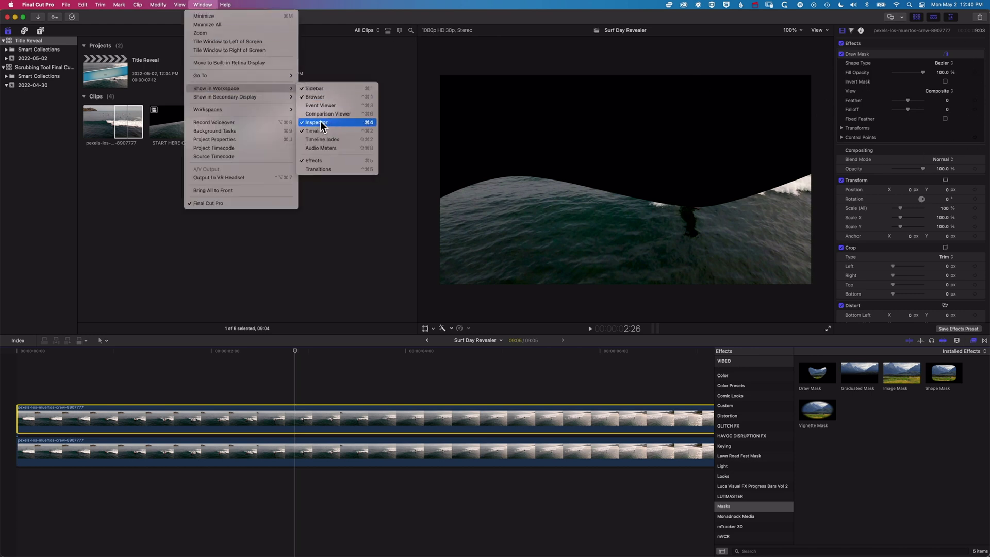
pyautogui.click(845, 28)
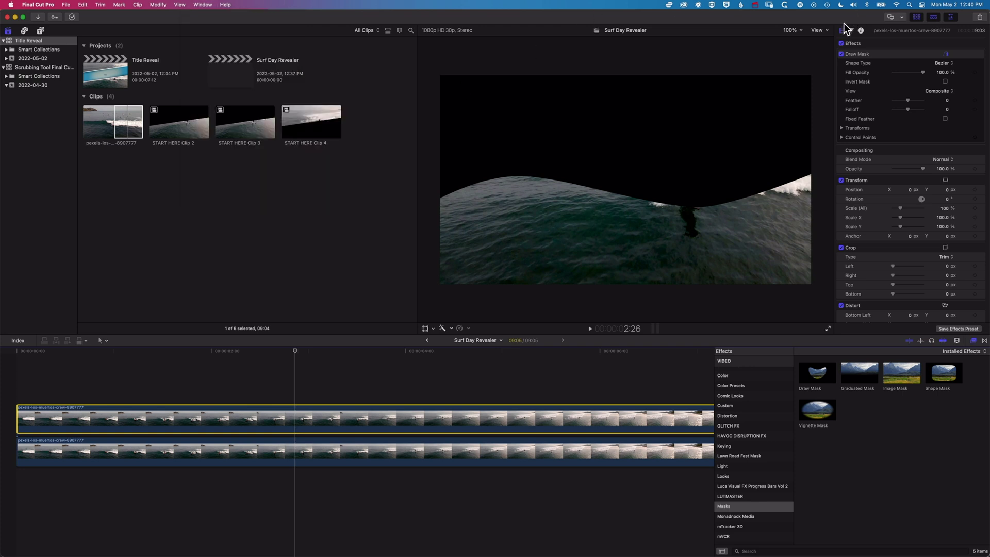
pyautogui.click(883, 53)
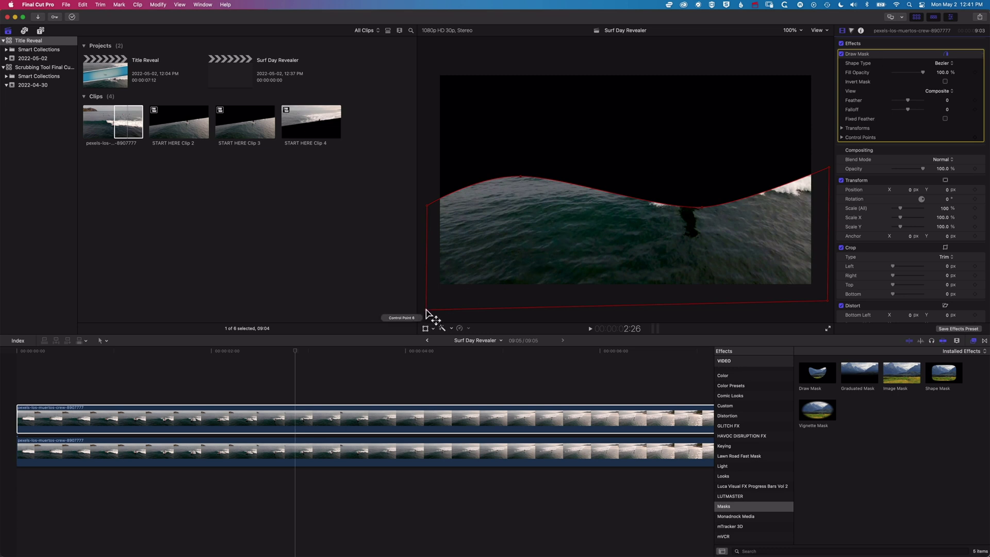
pyautogui.moveTo(426, 310); pyautogui.dragTo(426, 56)
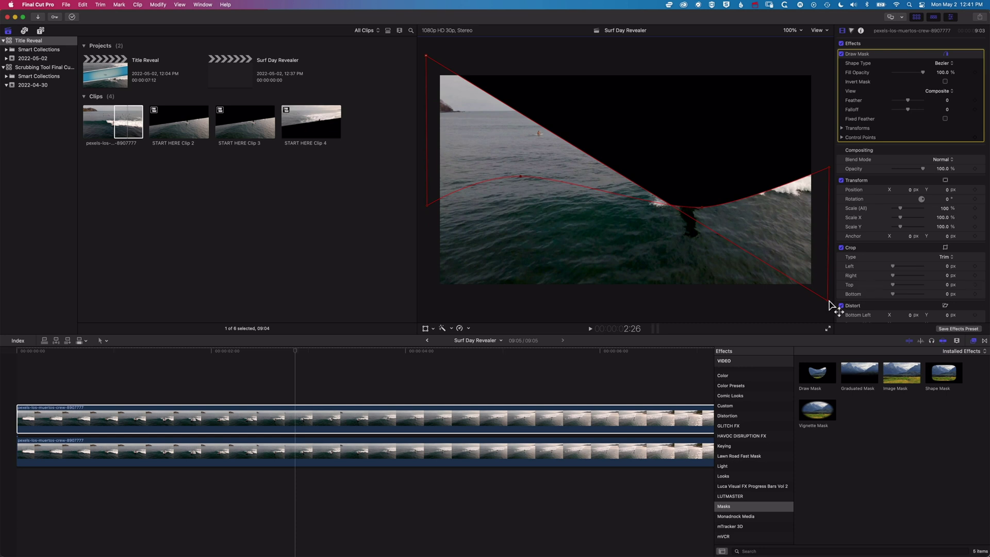
pyautogui.moveTo(829, 302); pyautogui.dragTo(820, 62)
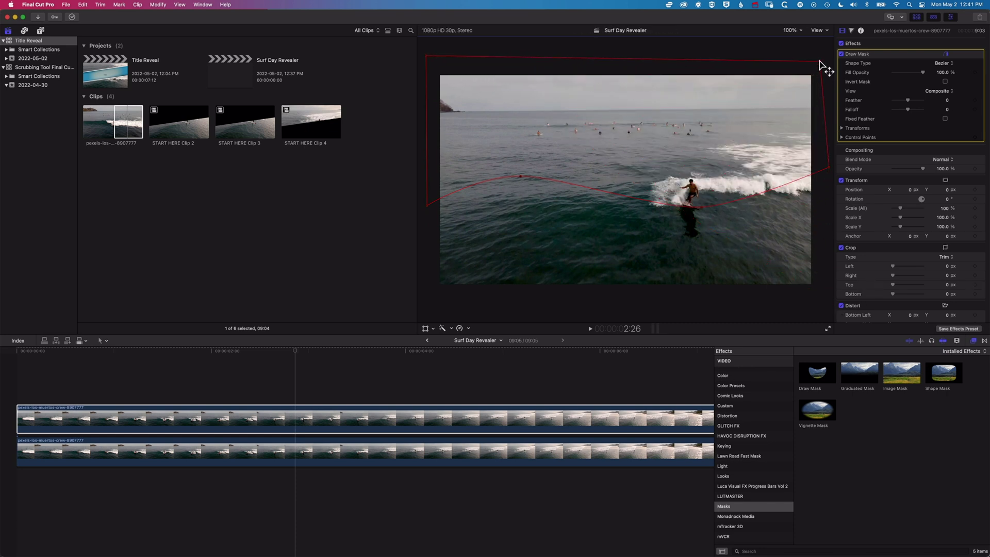
# - Toggle the upper clip and the lower clip off and back on in turn to check what each mask covers
pyautogui.click(304, 421)
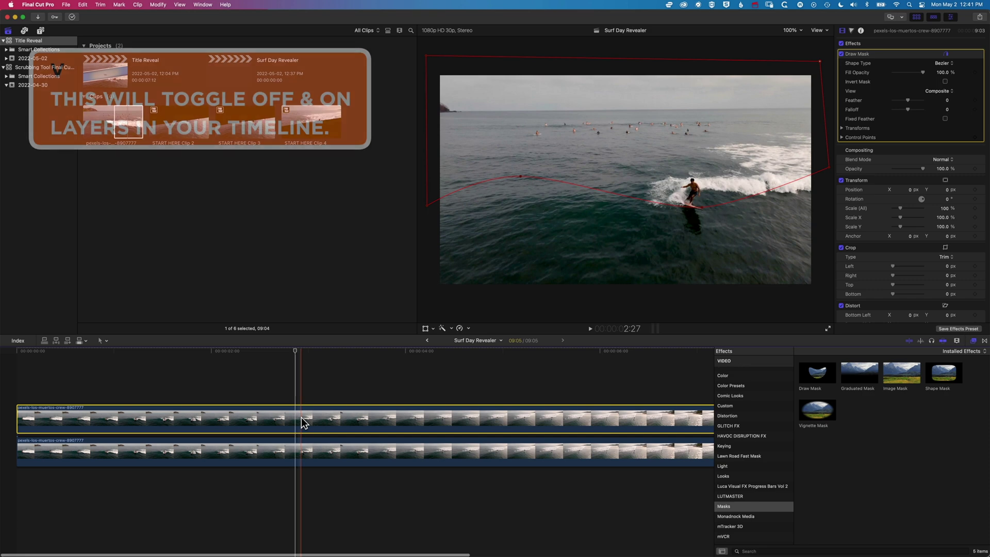
pyautogui.press('v')
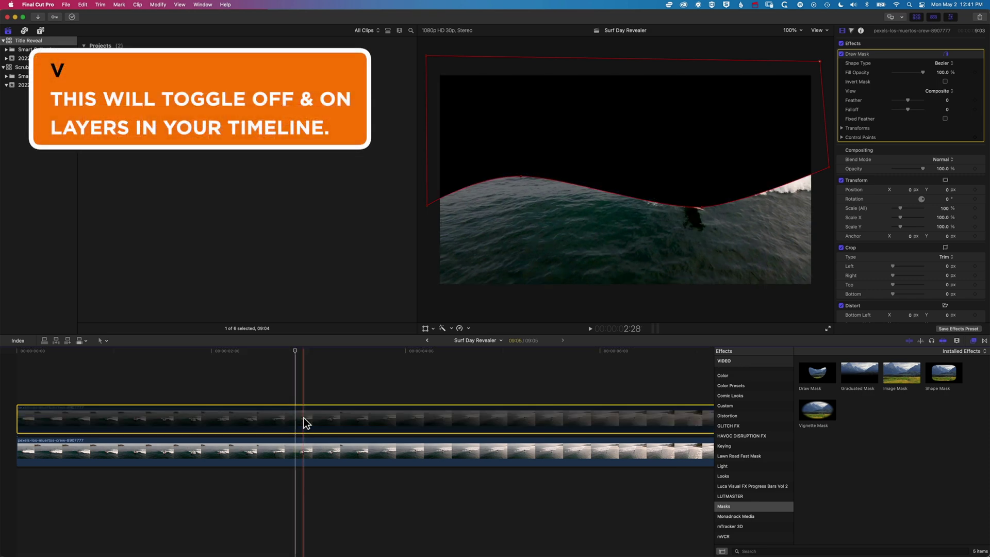
pyautogui.press('v')
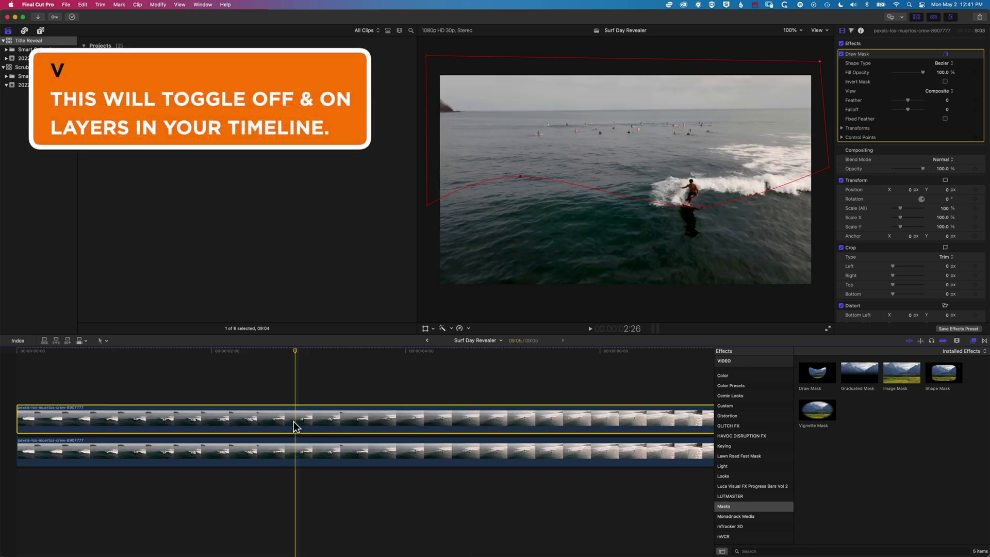
pyautogui.click(297, 456)
pyautogui.press('v')
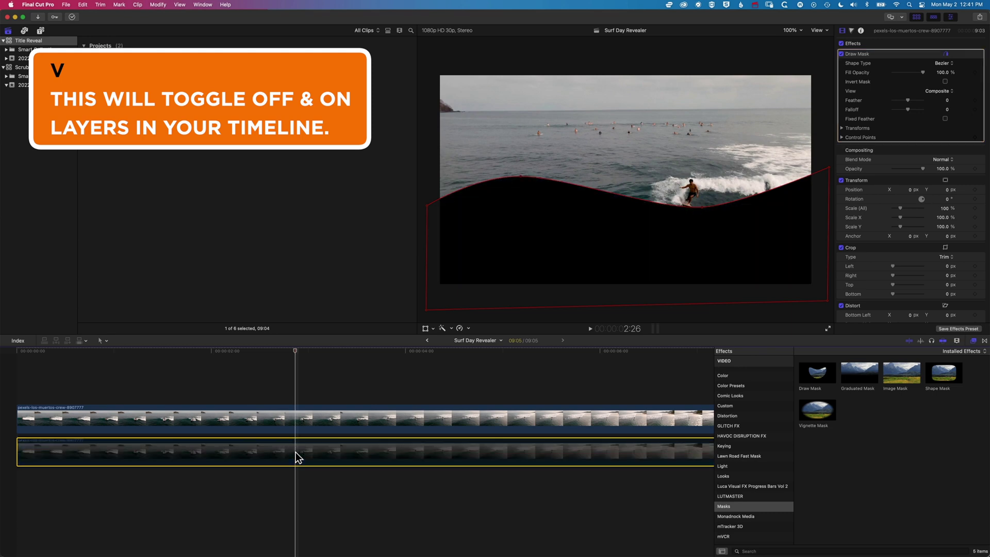
pyautogui.press('v')
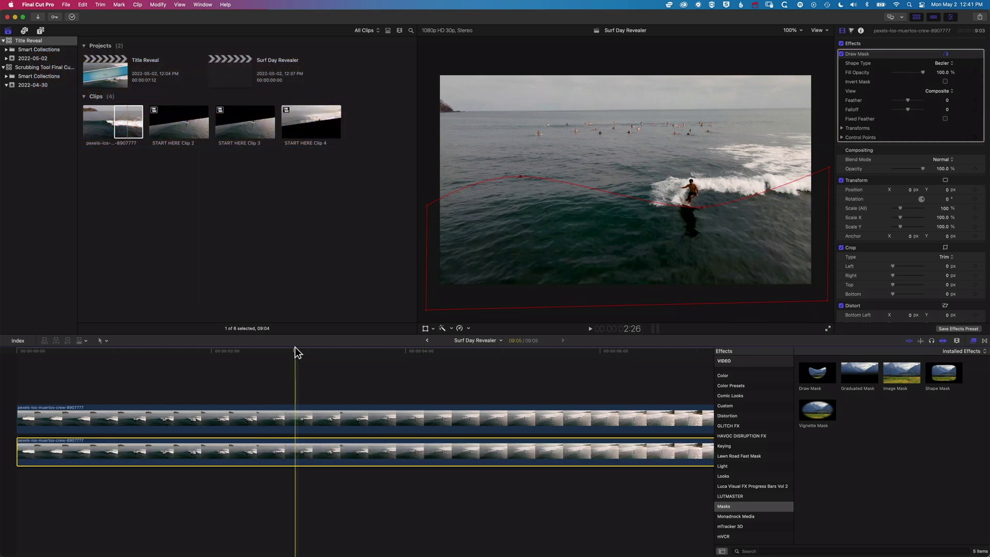
# - Keyframe all Transform parameters of the lower clip at 1:18, and move the clip straight down at 2:09 to open a gap
pyautogui.moveTo(296, 351); pyautogui.dragTo(3, 359)
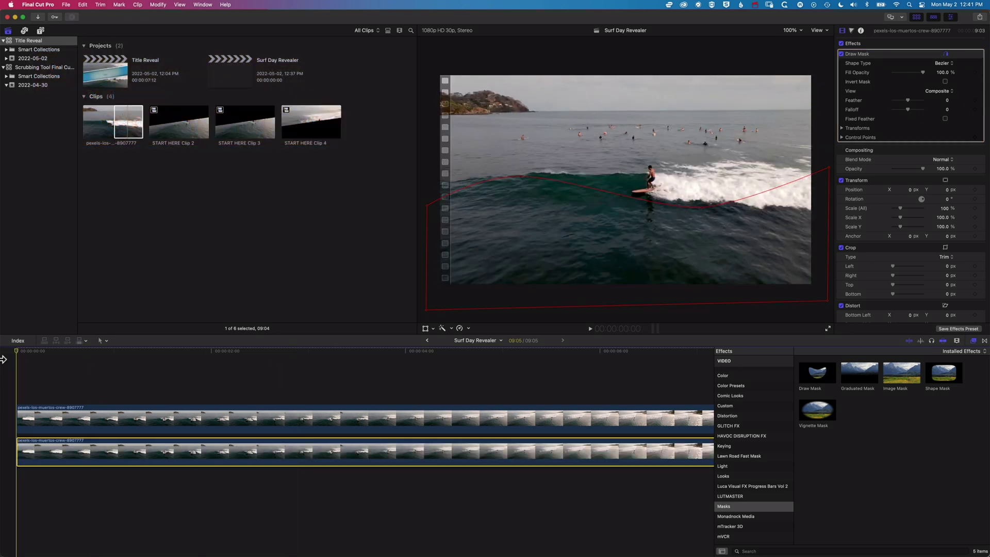
pyautogui.press('space')
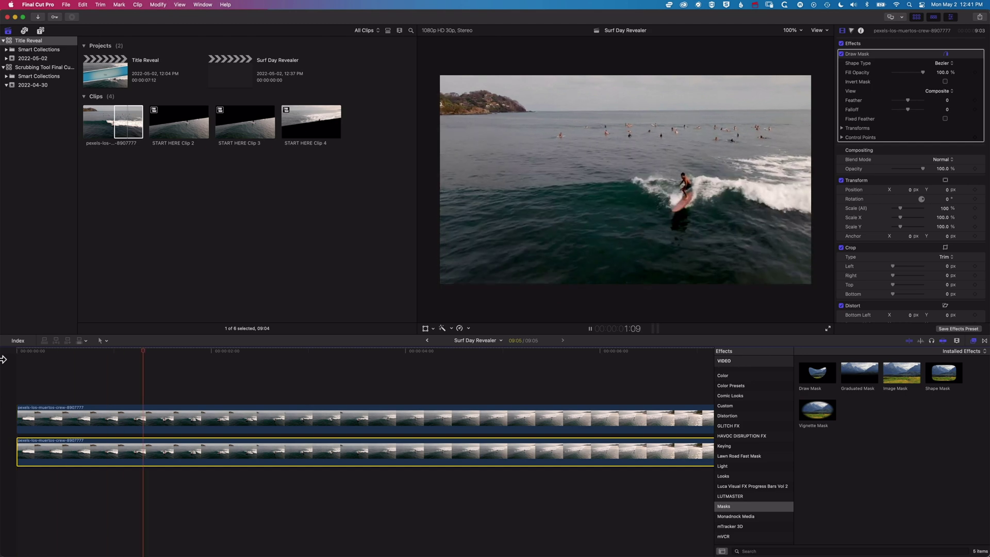
pyautogui.press('space')
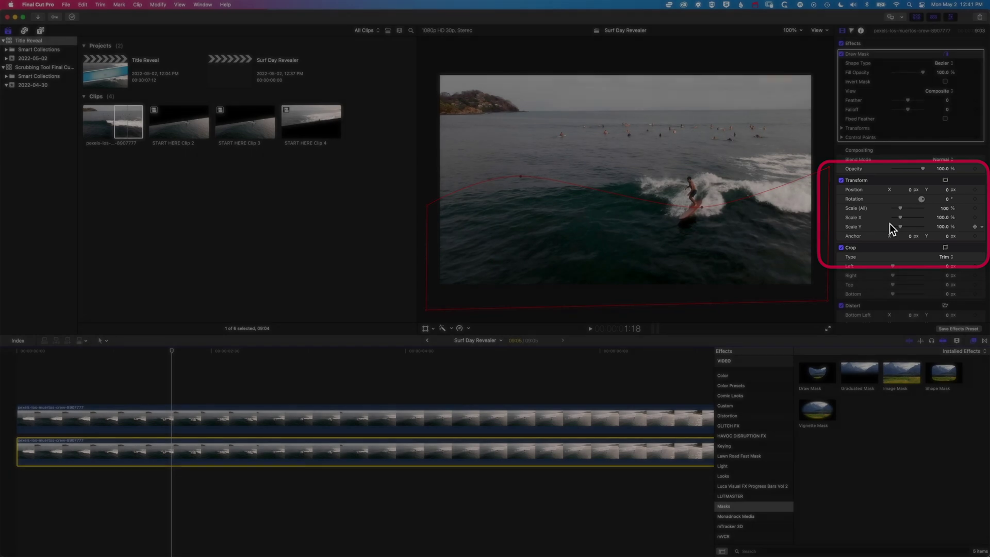
pyautogui.click(425, 329)
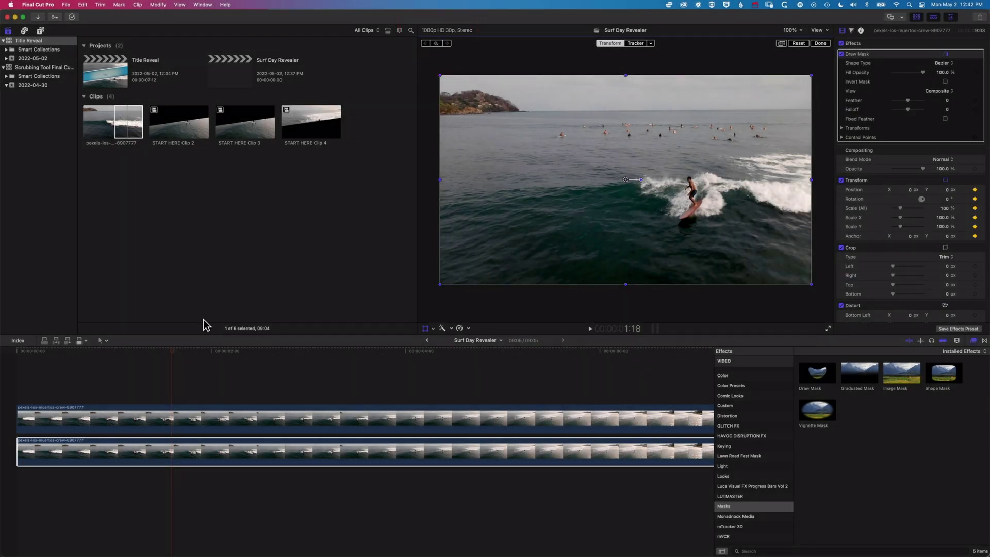
pyautogui.press('space')
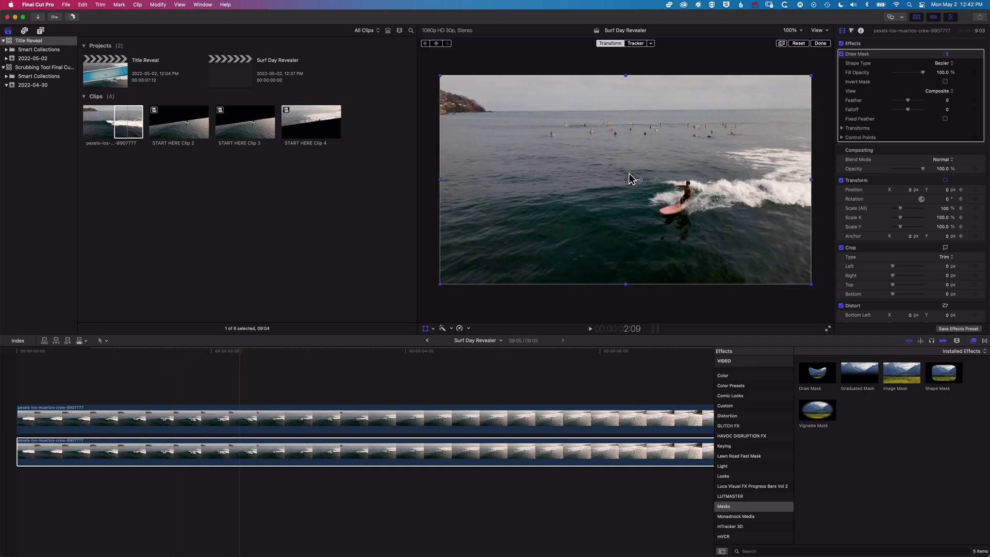
pyautogui.moveTo(624, 180); pyautogui.dragTo(625, 211)
# - Show the lower clip's video animation so its Transform keyframes can be used for alignment
pyautogui.rightClick(239, 452)
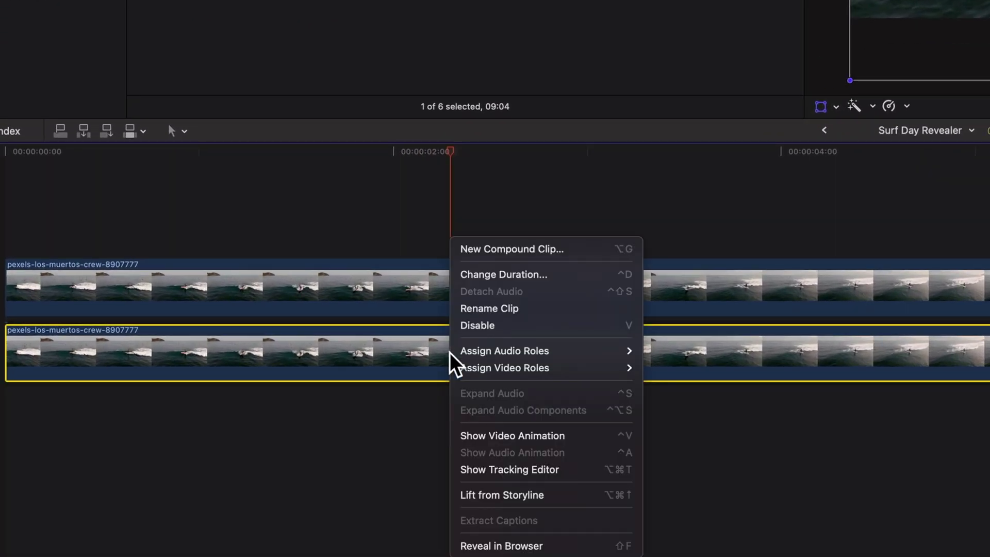
pyautogui.click(470, 427)
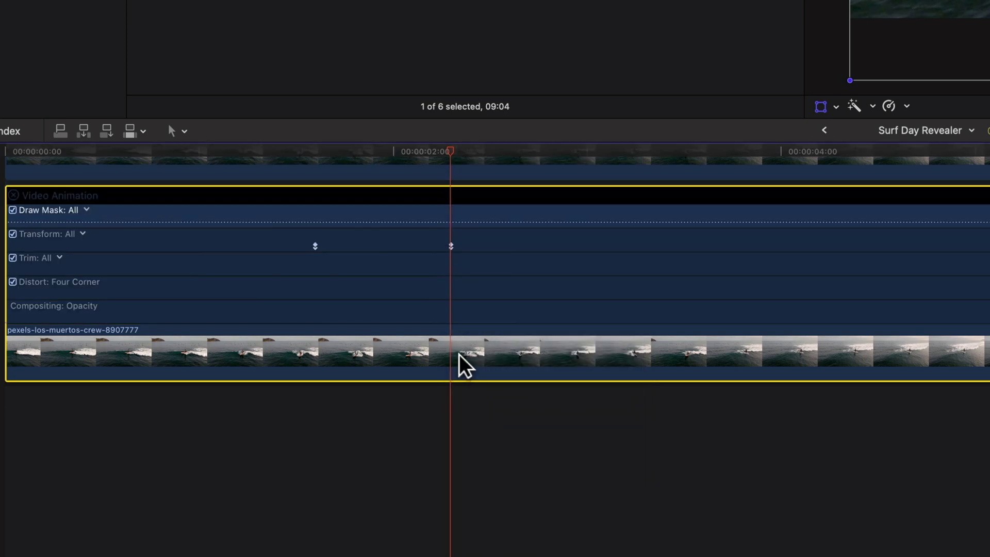
pyautogui.scroll(3, 436, 270)
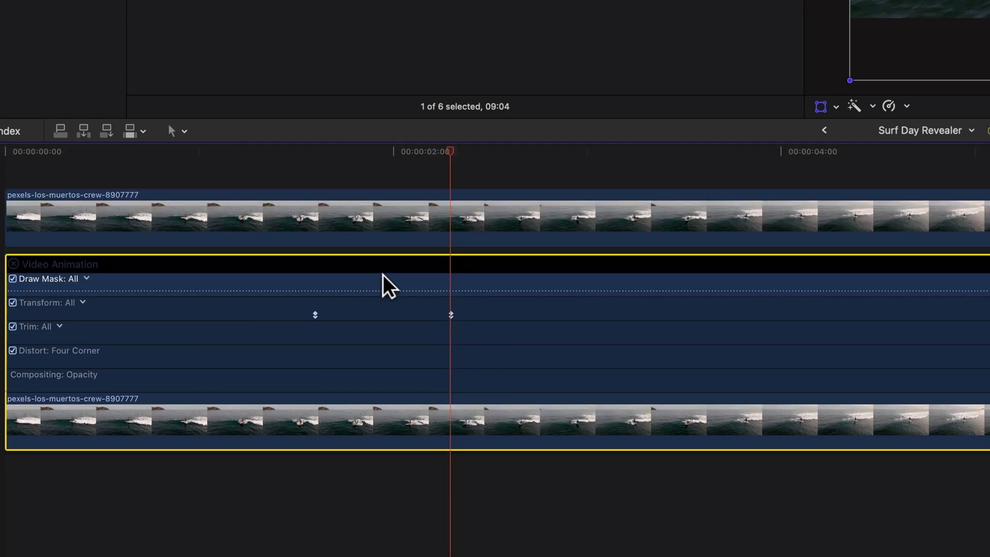
# - Keyframe the upper clip's Position at 1:18, and set its Y position to 227 px at 2:09
pyautogui.click(452, 229)
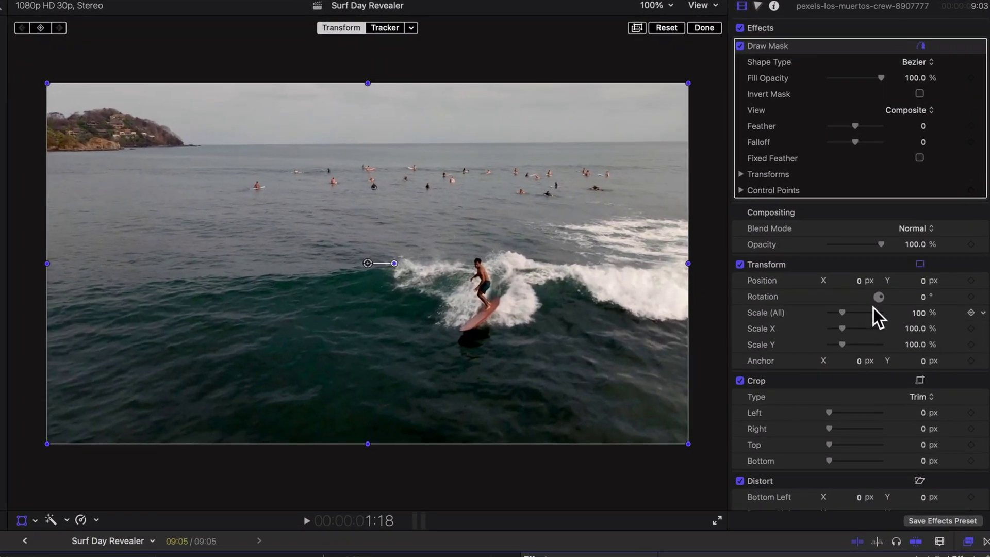
pyautogui.click(972, 281)
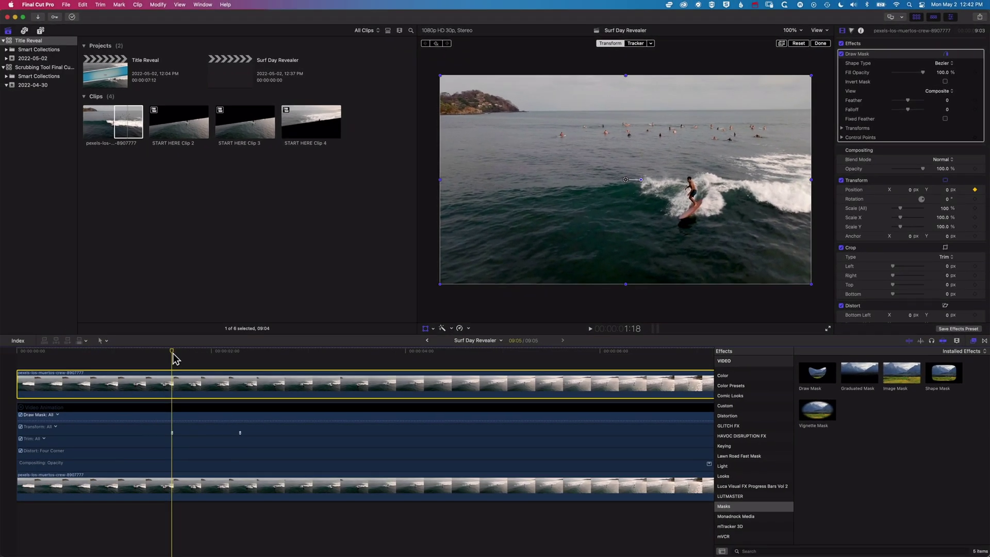
pyautogui.click(203, 352)
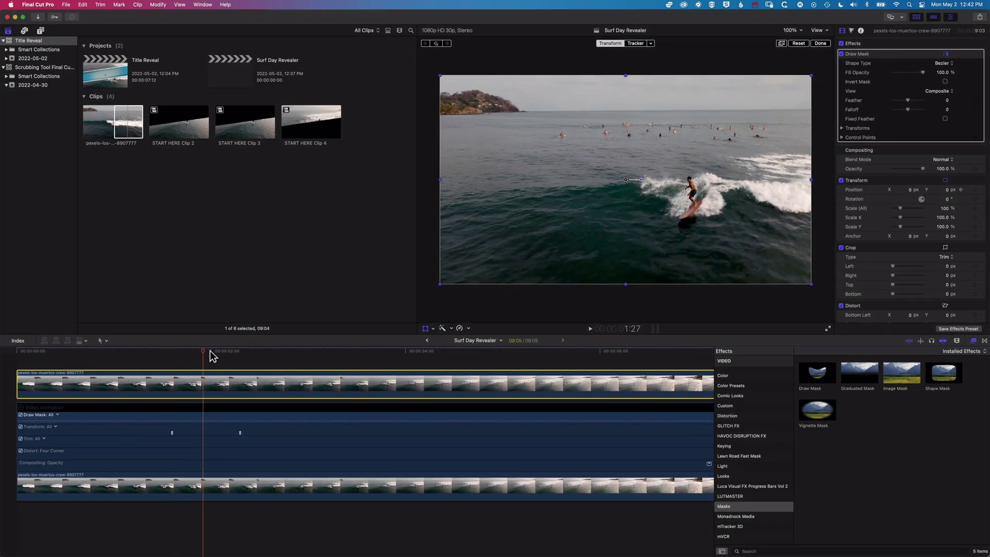
pyautogui.click(240, 354)
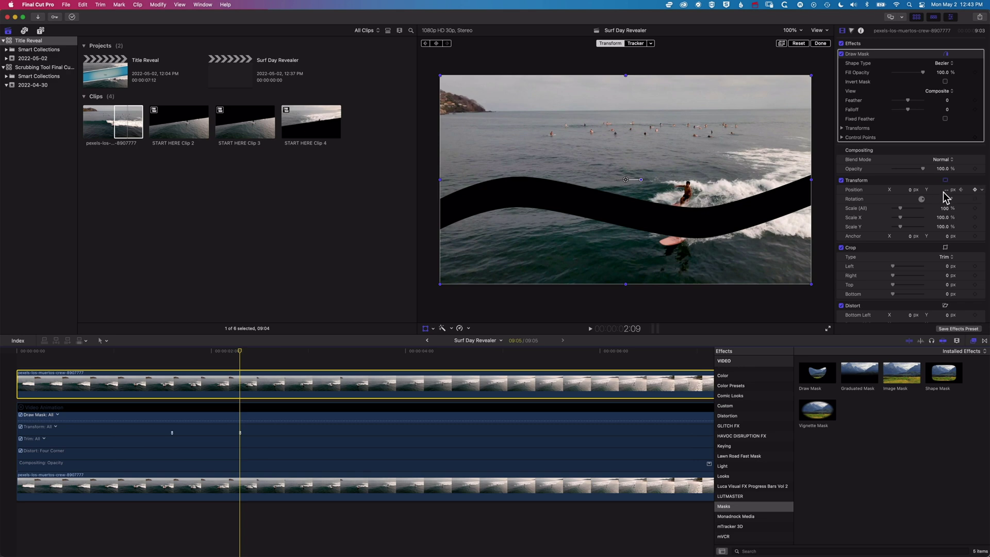
pyautogui.moveTo(948, 190)
pyautogui.mouseDown()
pyautogui.moveTo(947, 168)
pyautogui.moveTo(946, 189)
pyautogui.mouseUp()
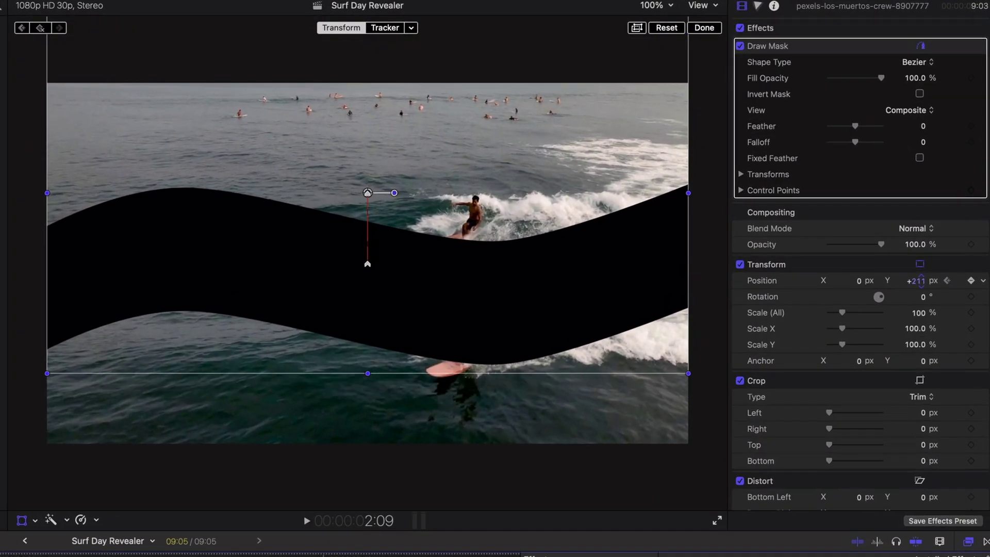
pyautogui.moveTo(921, 280); pyautogui.dragTo(924, 286)
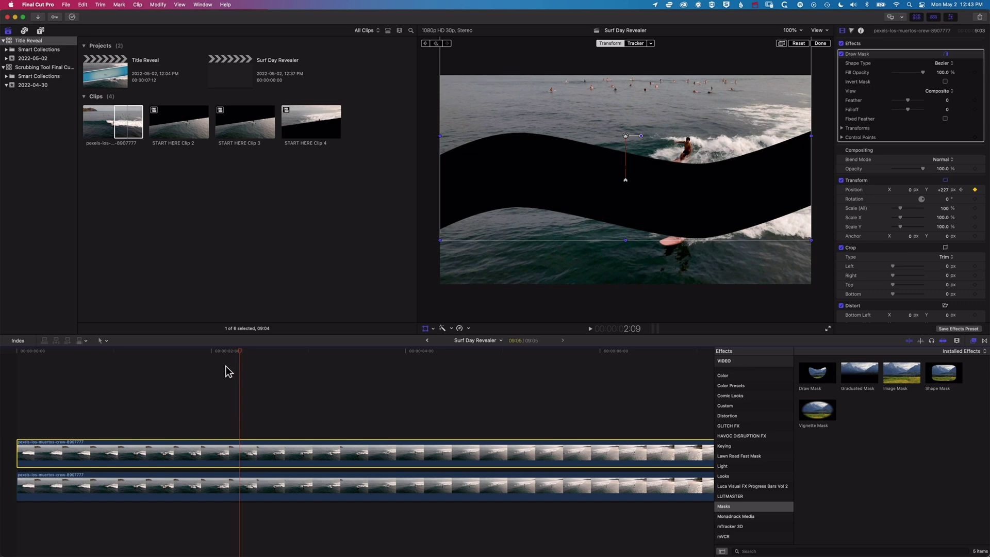
# - Play the sequence from the start twice to review the wave-shaped split opening
pyautogui.moveTo(239, 355); pyautogui.dragTo(2, 372)
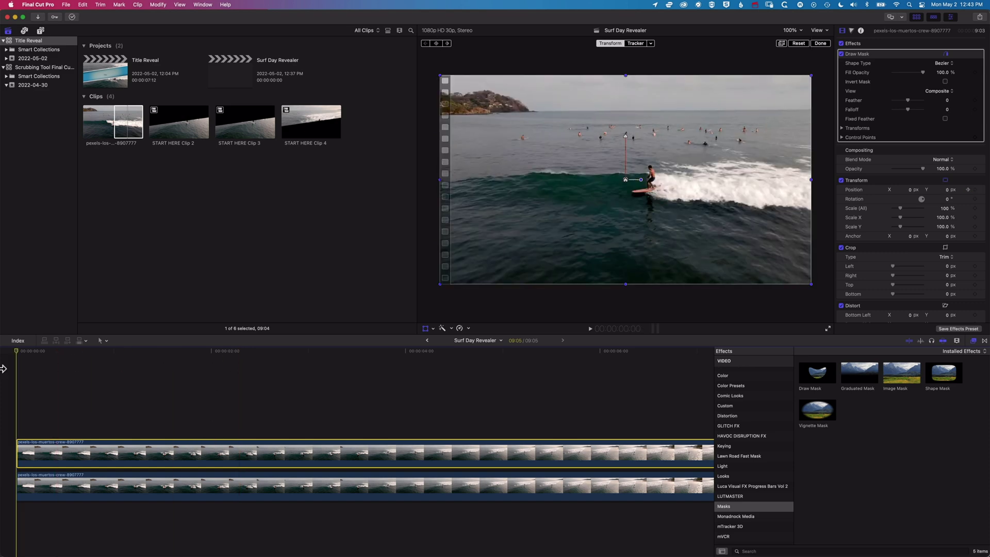
pyautogui.press('space')
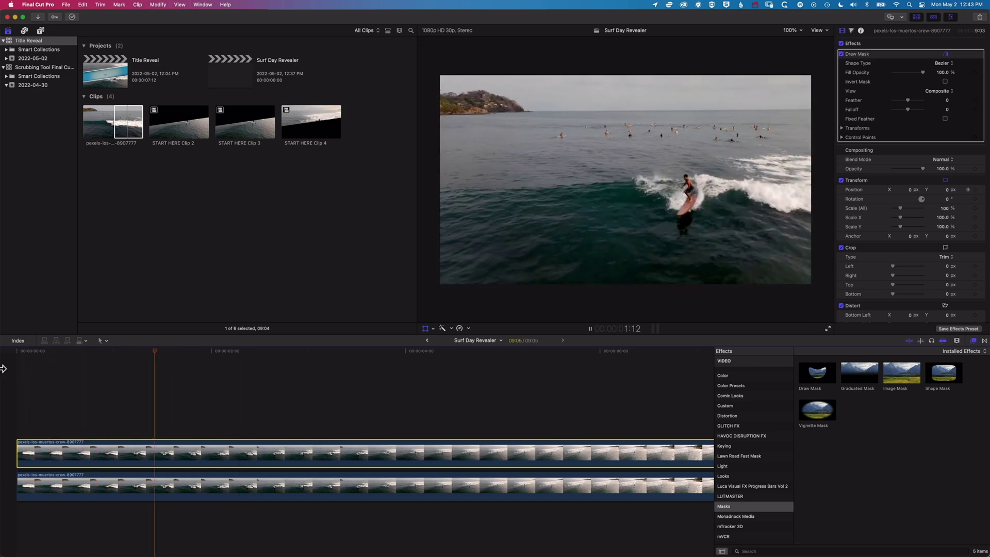
pyautogui.press('space')
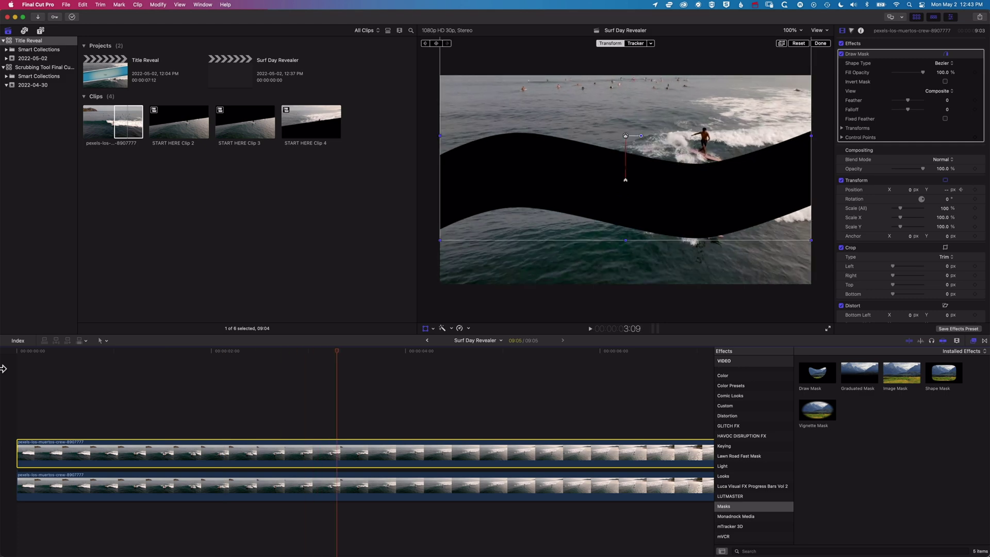
pyautogui.moveTo(336, 354); pyautogui.dragTo(15, 355)
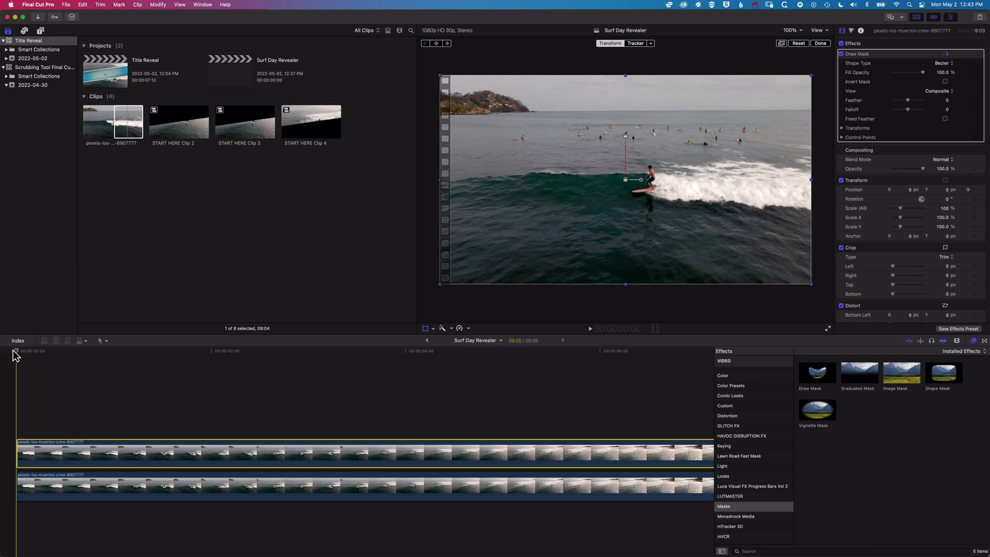
pyautogui.press('space')
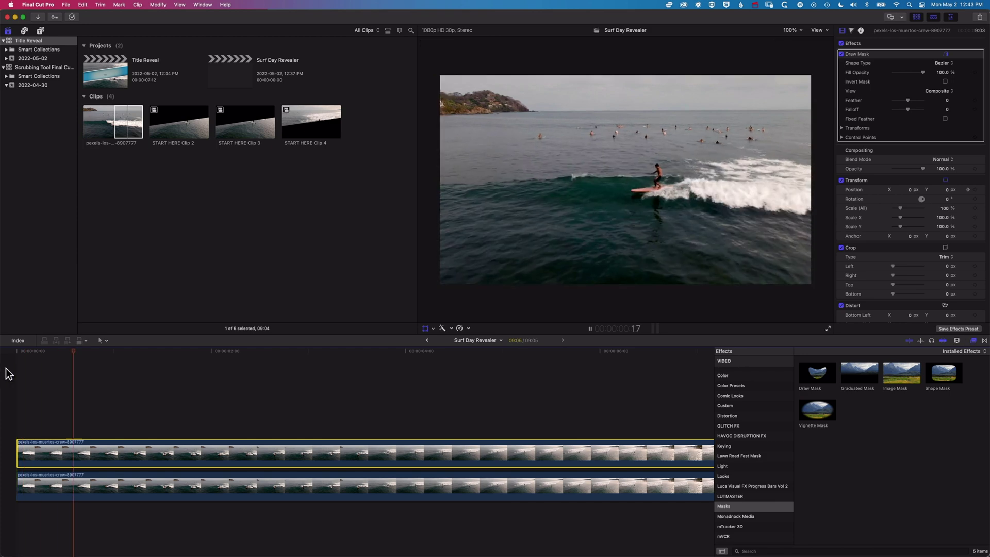
pyautogui.press('space')
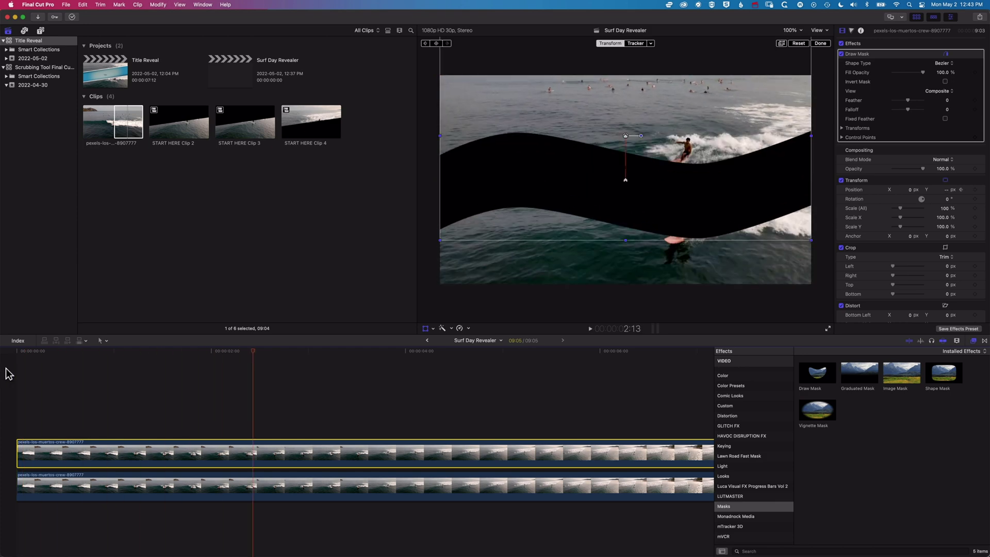
# - Place the Pinstripes texture generator beneath both wave clips from the start of the sequence, and extend it to their end
pyautogui.moveTo(254, 355); pyautogui.dragTo(16, 355)
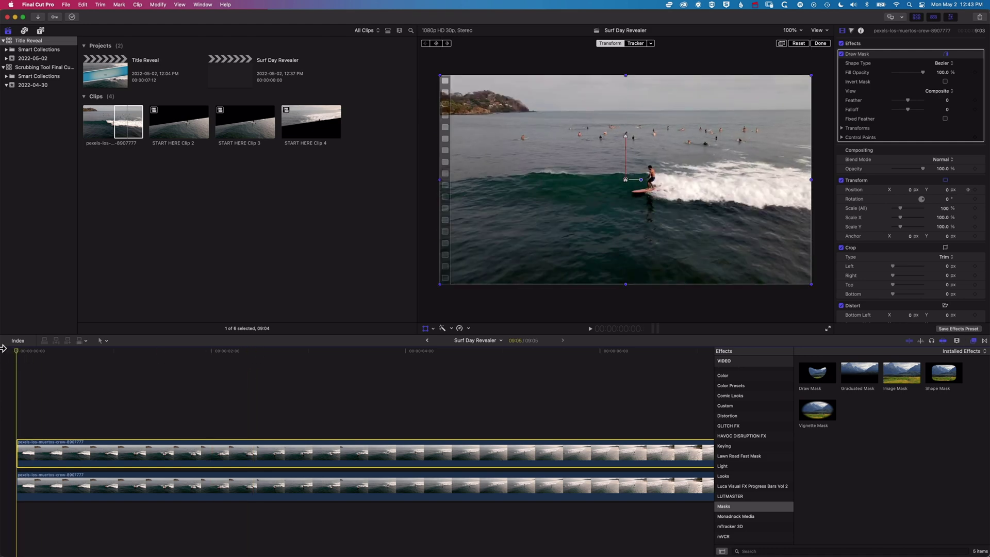
pyautogui.click(72, 491)
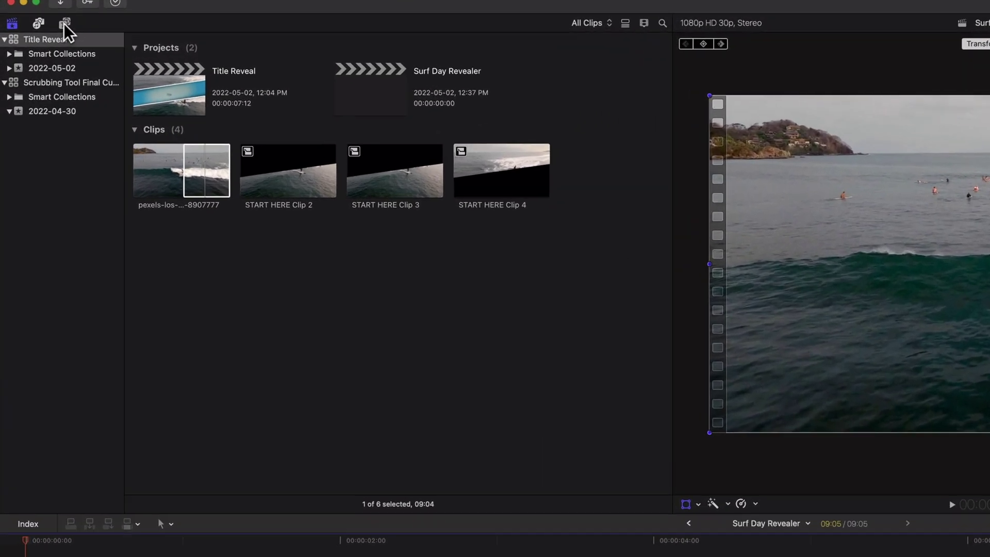
pyautogui.click(40, 31)
pyautogui.scroll(-10, 61, 257)
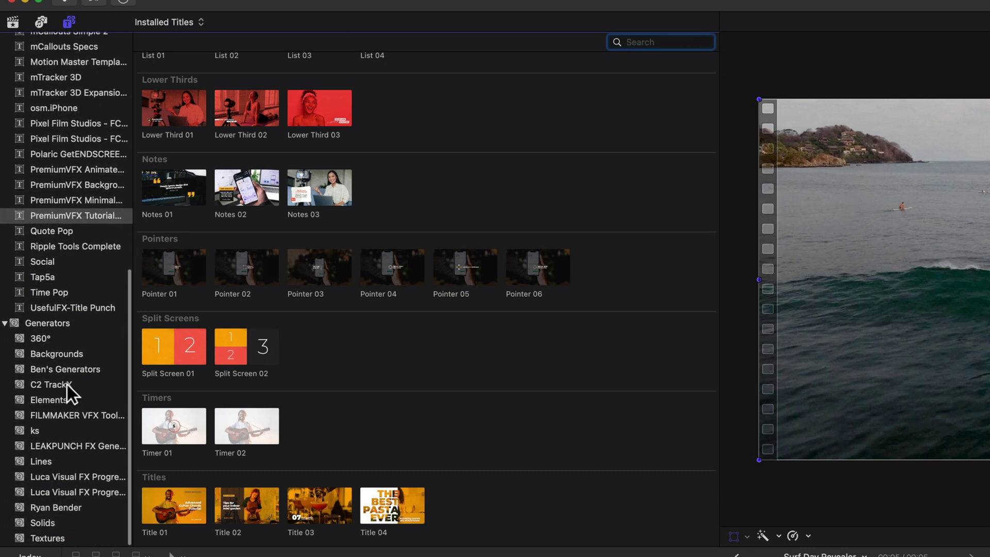
pyautogui.click(44, 536)
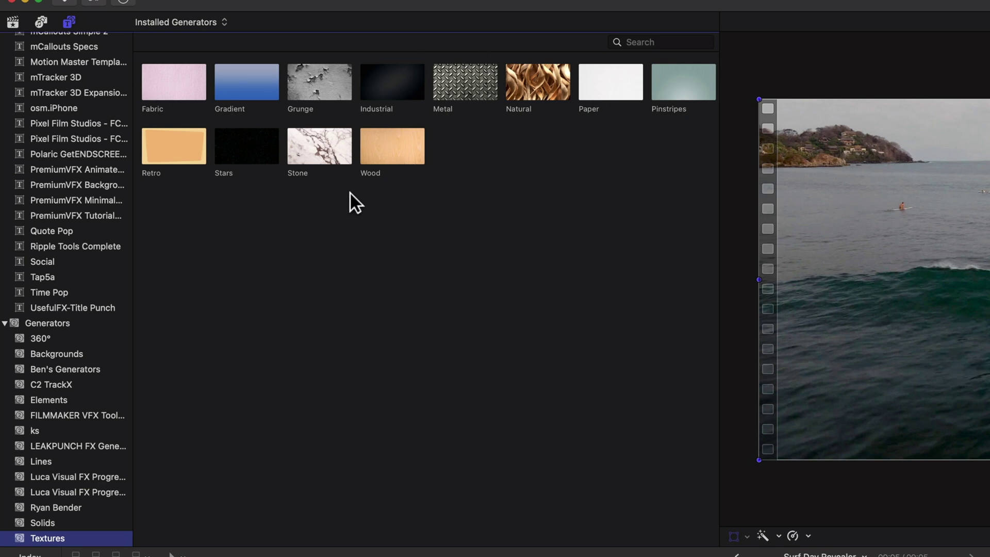
pyautogui.click(676, 88)
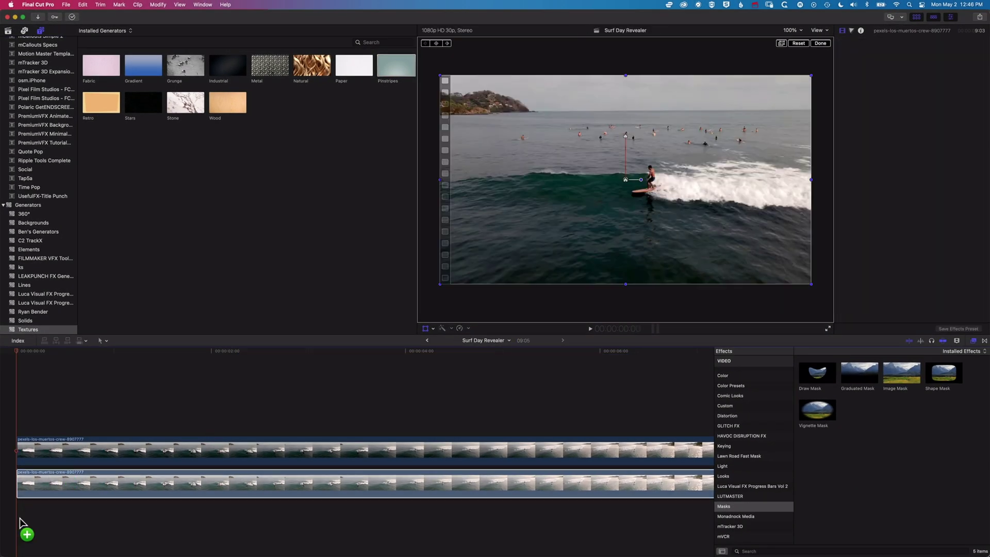
pyautogui.moveTo(27, 530); pyautogui.dragTo(31, 515)
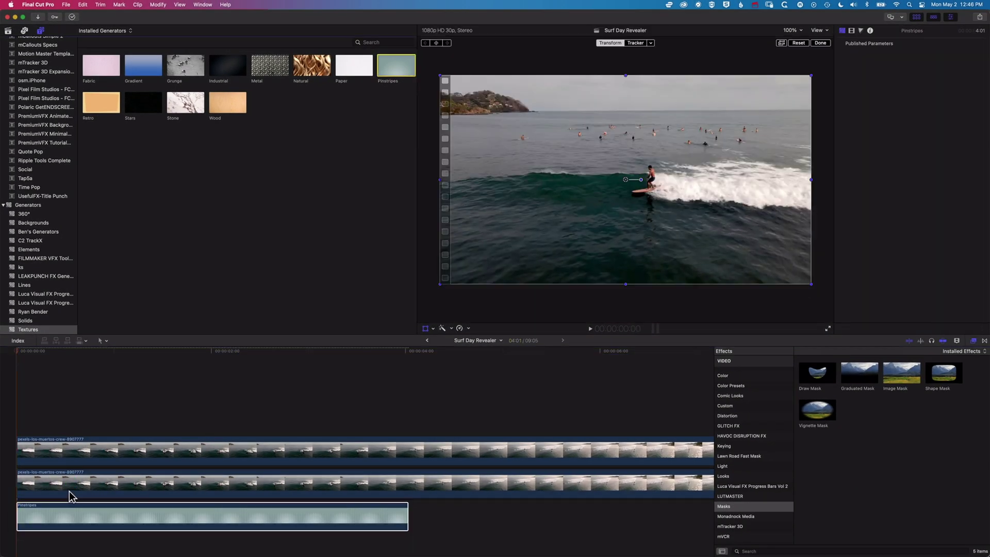
pyautogui.press('super+minus')
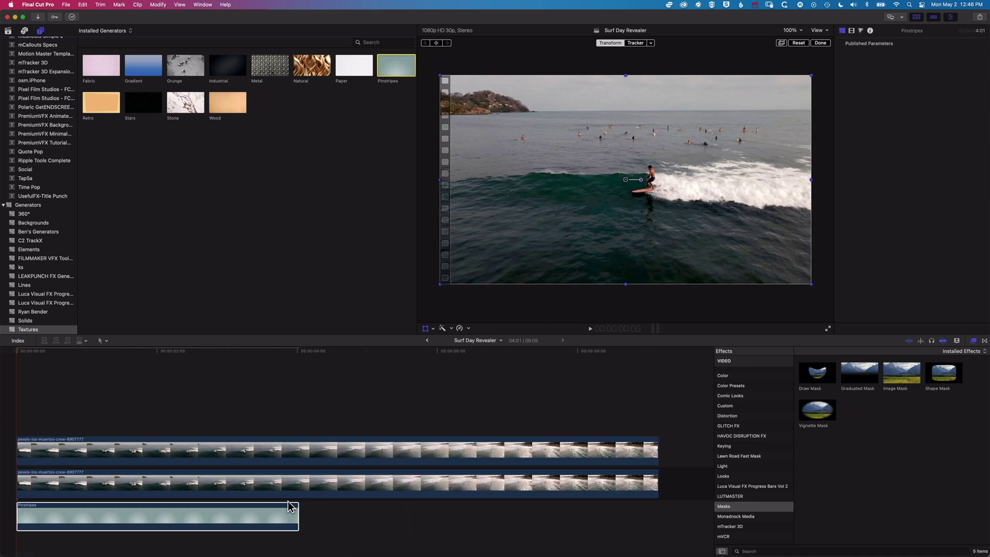
pyautogui.moveTo(296, 514); pyautogui.dragTo(656, 512)
# - Play the sequence to review the pinstripe band inside the wave gap, and hide the on-screen Transform controls
pyautogui.click(185, 372)
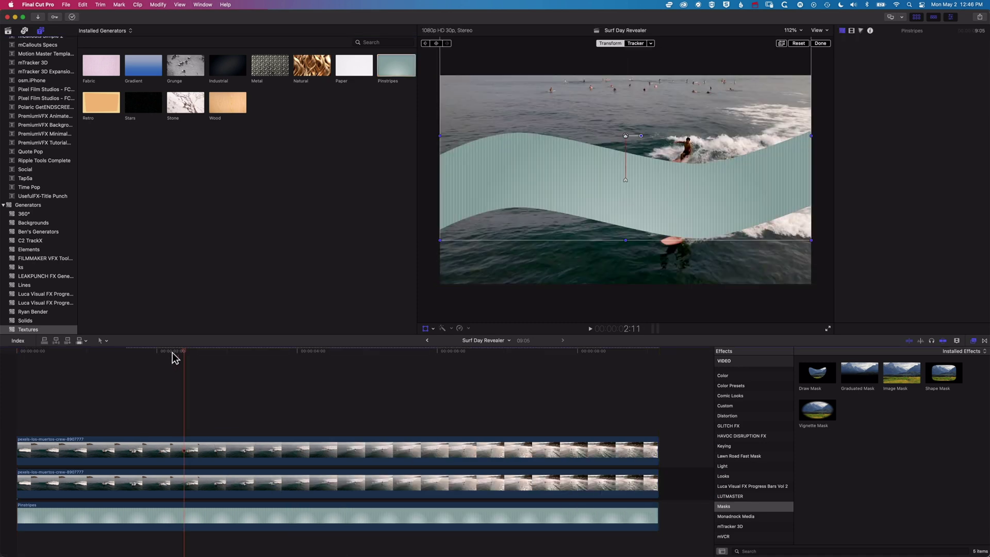
pyautogui.press('space')
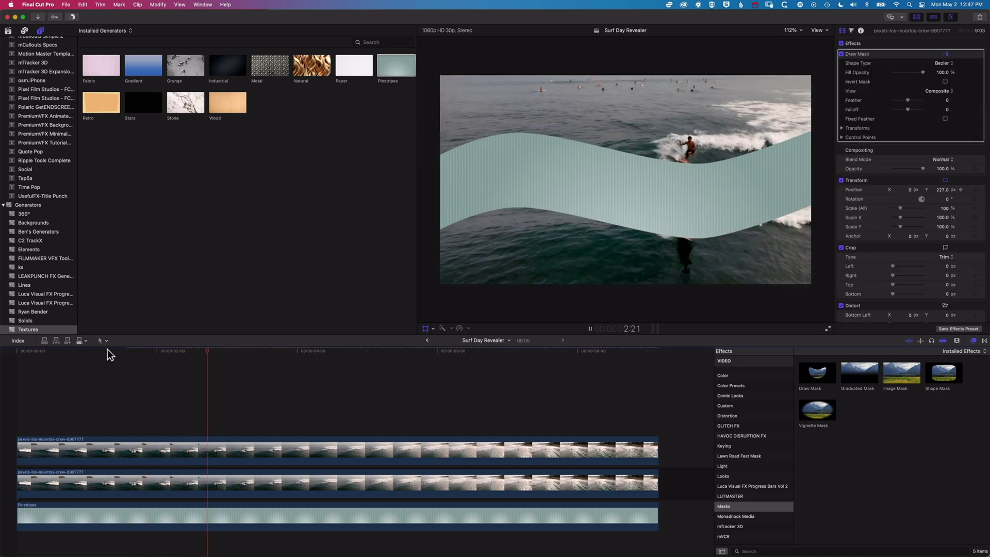
pyautogui.press('space')
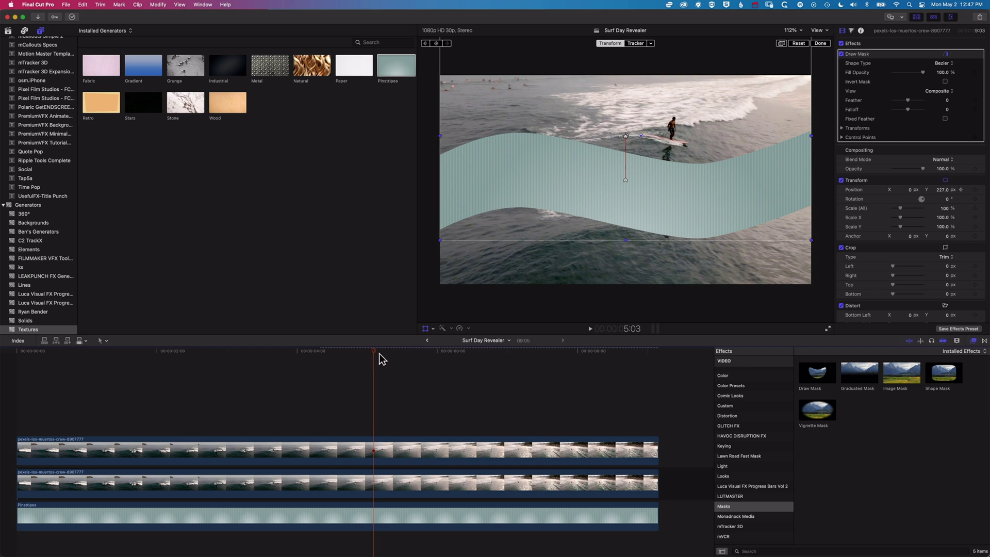
pyautogui.moveTo(375, 355); pyautogui.dragTo(349, 356)
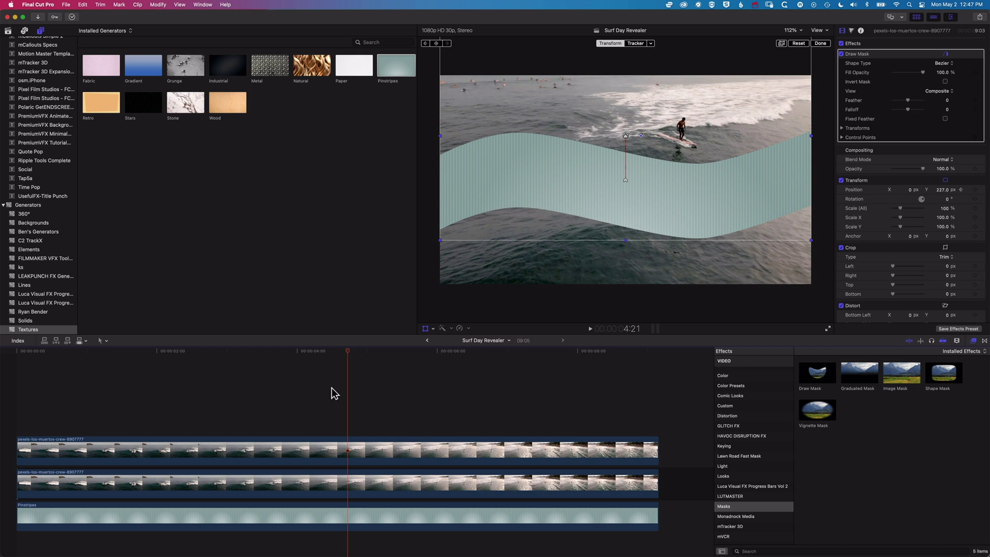
pyautogui.click(426, 329)
# - Cut the upper and lower surf clips at 1:03, before the split opens, and return to the Select tool
pyautogui.moveTo(348, 351); pyautogui.dragTo(100, 351)
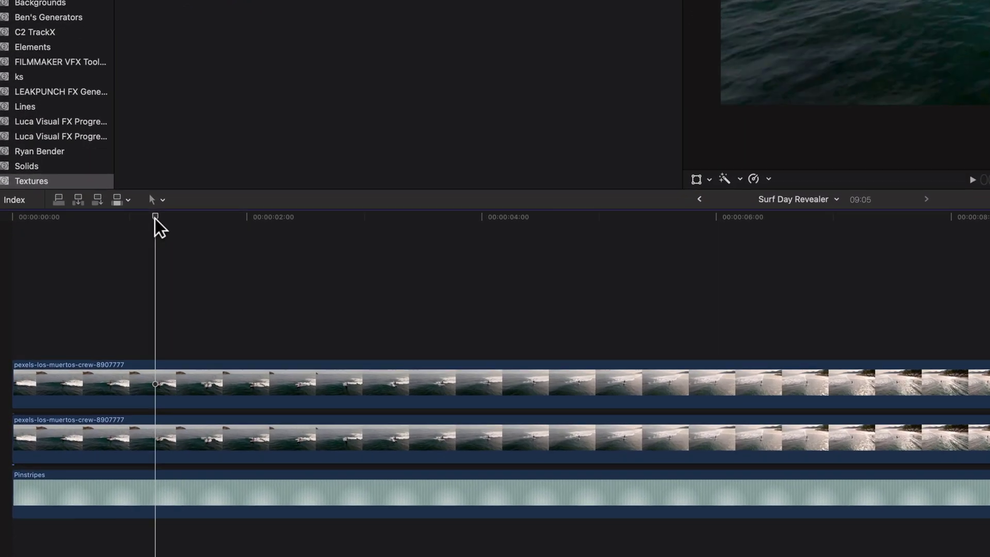
pyautogui.press('space')
pyautogui.press('space')
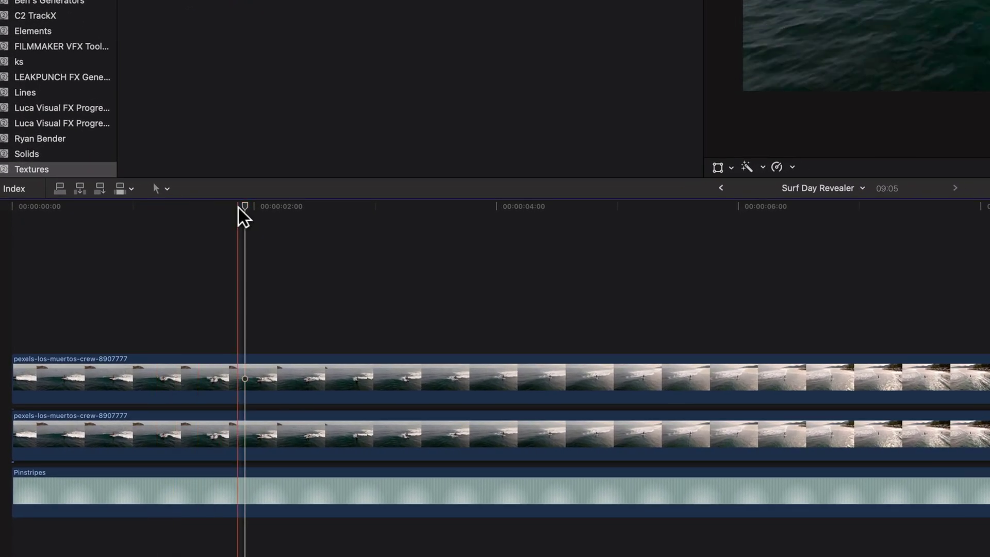
pyautogui.moveTo(239, 207); pyautogui.dragTo(148, 209)
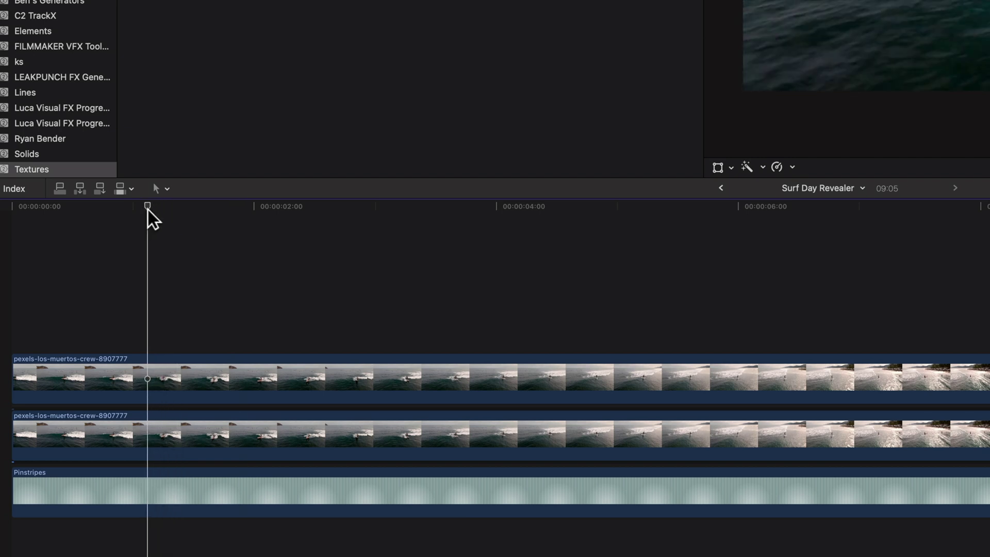
pyautogui.click(144, 367)
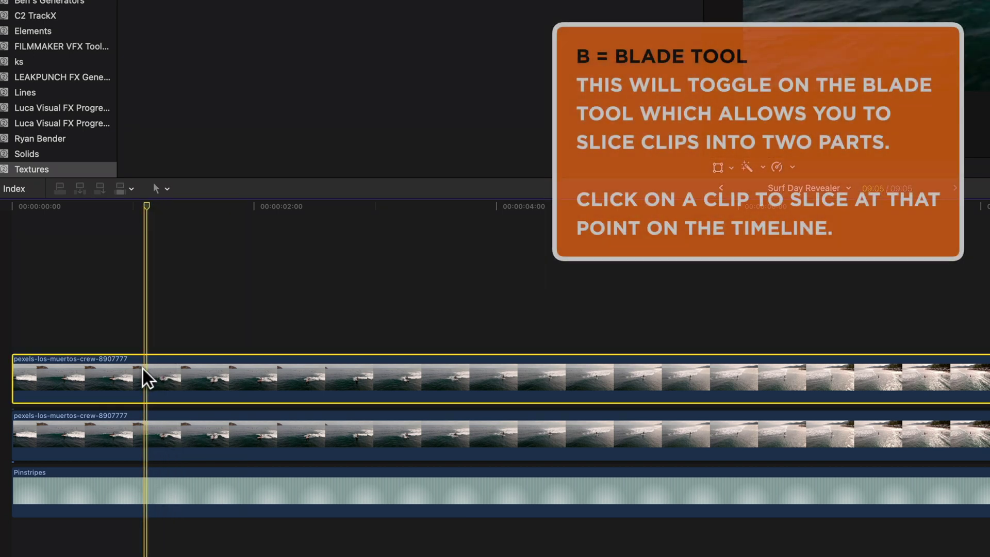
pyautogui.press('b')
pyautogui.click(146, 372)
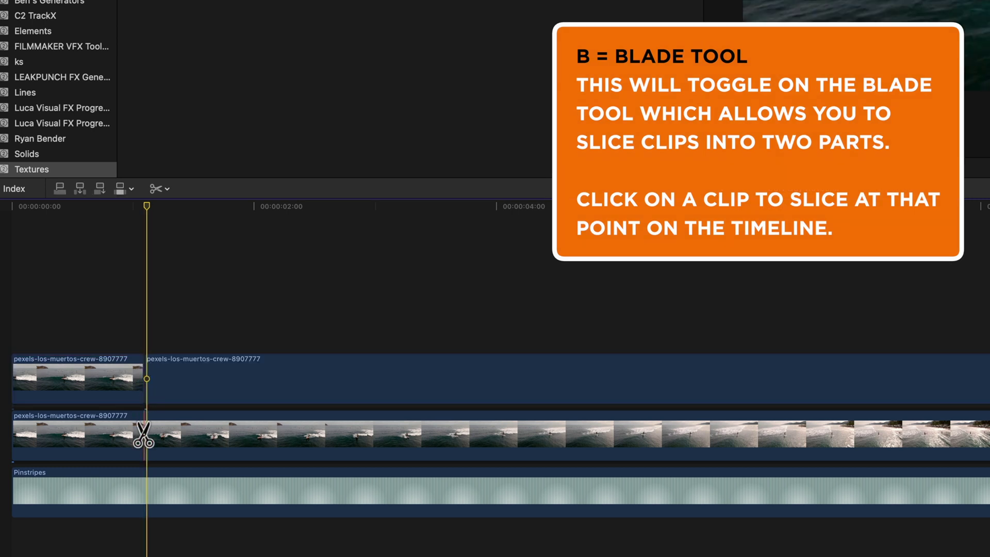
pyautogui.click(144, 436)
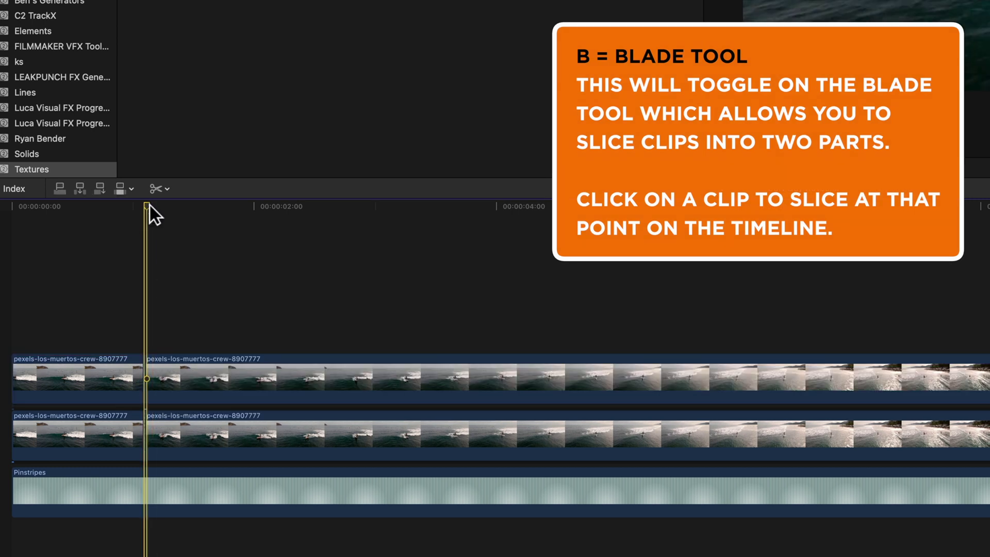
pyautogui.moveTo(150, 205)
pyautogui.mouseDown()
pyautogui.moveTo(126, 204)
pyautogui.moveTo(141, 207)
pyautogui.mouseUp()
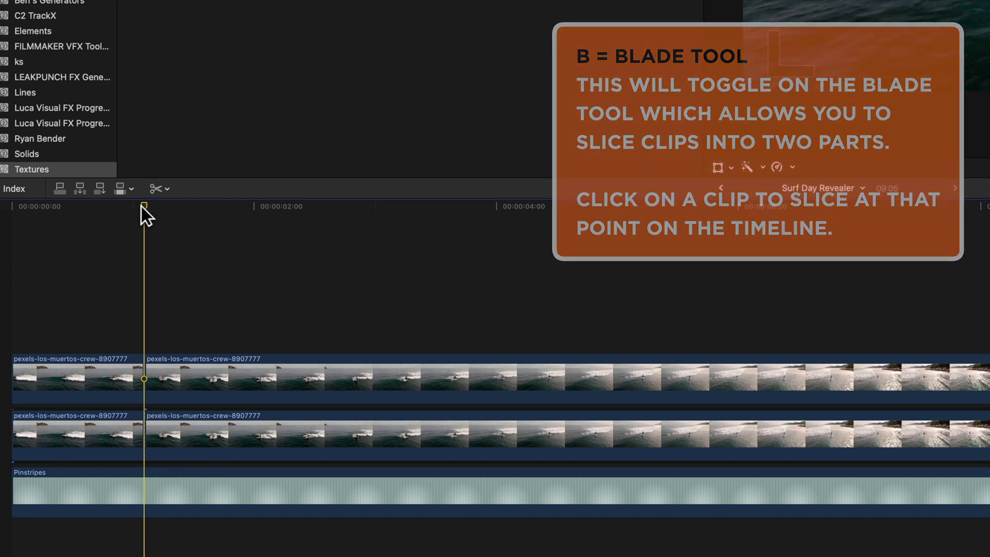
pyautogui.press('a')
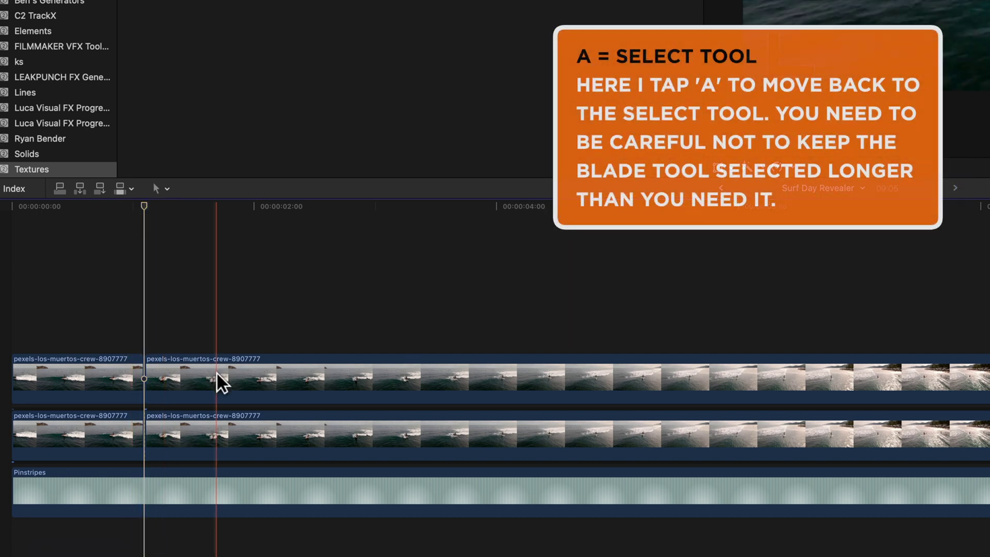
# - Apply the BretFX Power Tools PT Outline effect to the part after the cut in both surf clips
pyautogui.click(218, 375)
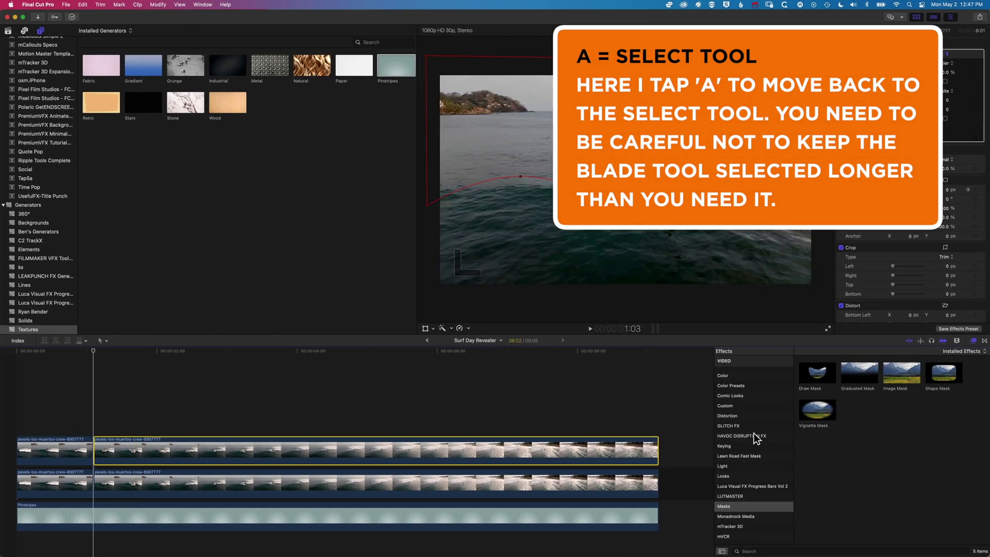
pyautogui.scroll(10, 744, 419)
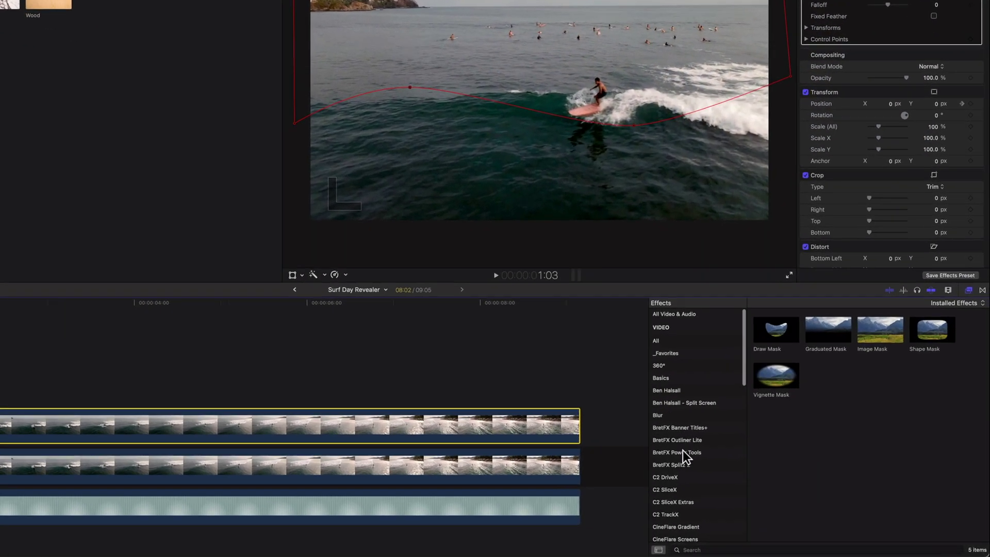
pyautogui.click(742, 471)
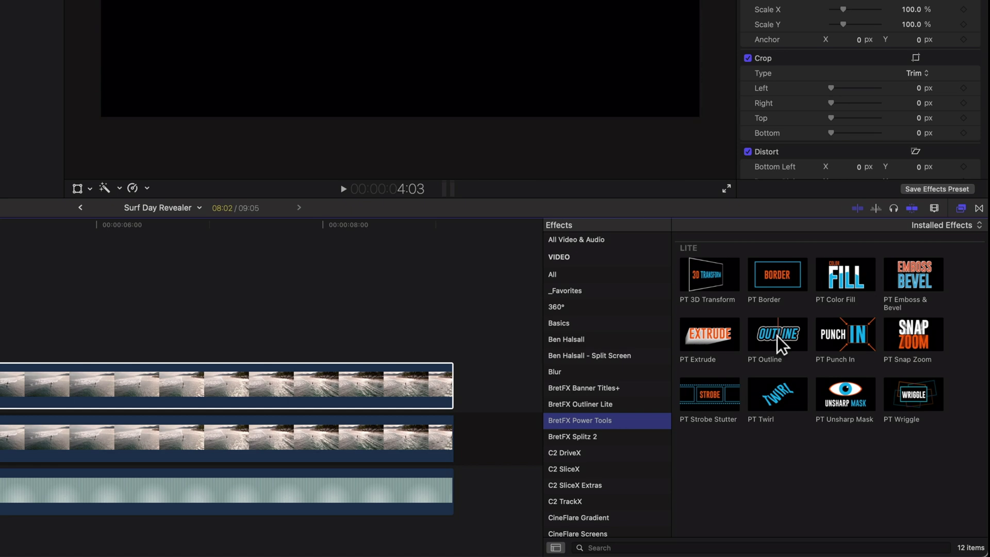
pyautogui.moveTo(776, 336); pyautogui.dragTo(56, 392)
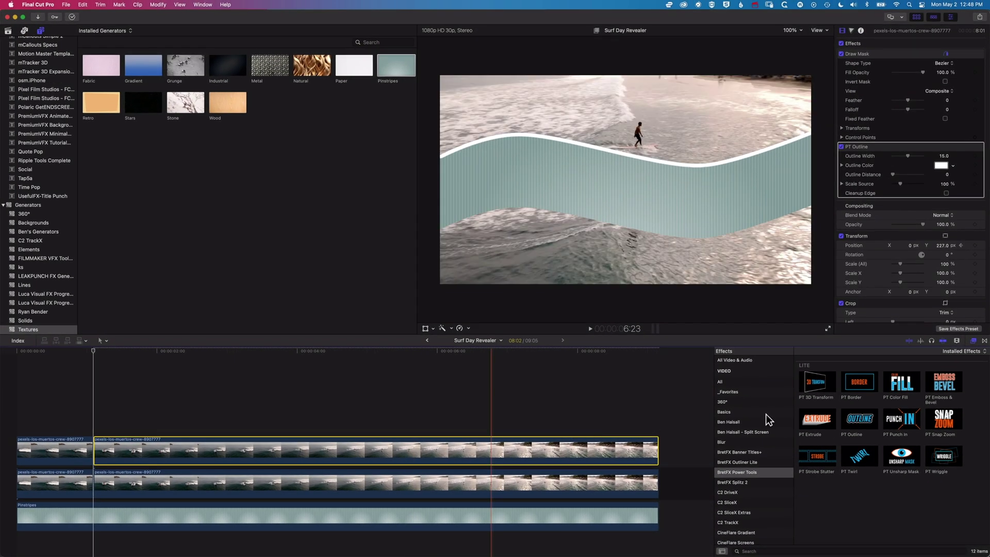
pyautogui.moveTo(868, 428); pyautogui.dragTo(410, 483)
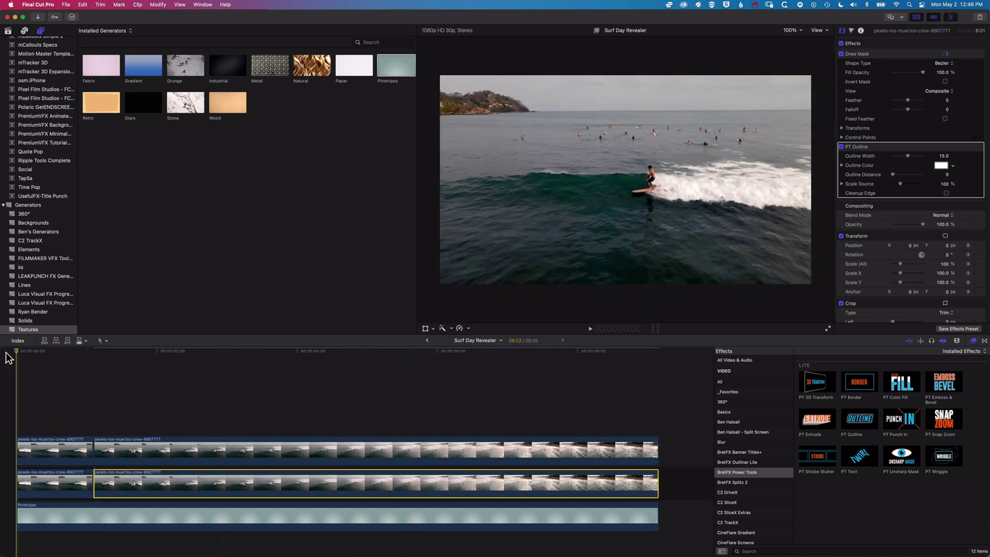
# - Play the reveal from the start and again from just before the cut to check the outlined wave edges
pyautogui.press('space')
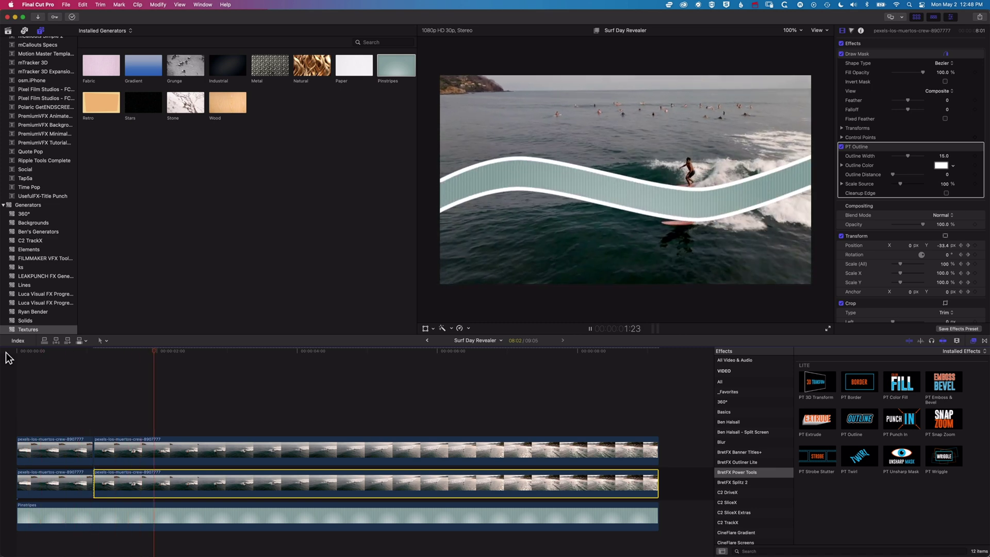
pyautogui.press('space')
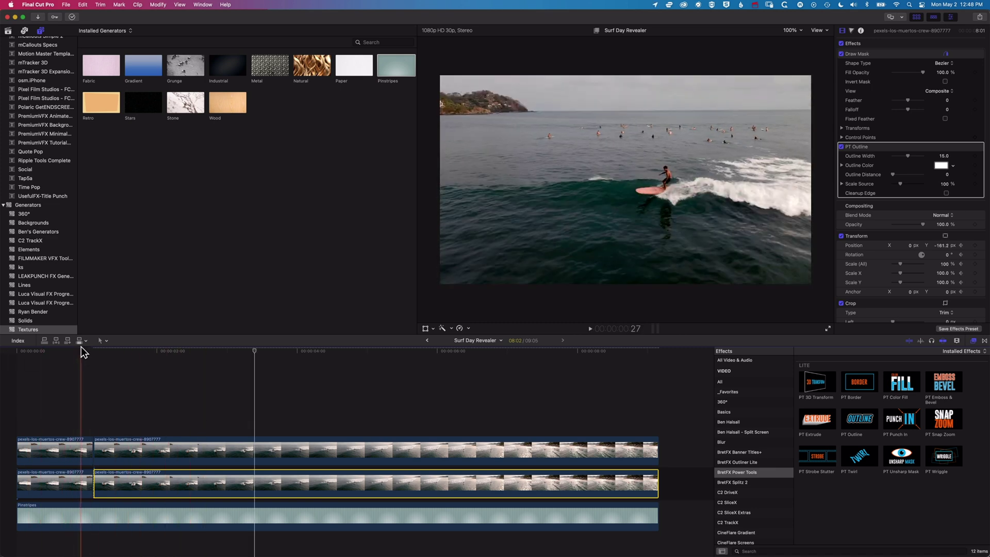
pyautogui.press('space')
pyautogui.press('space')
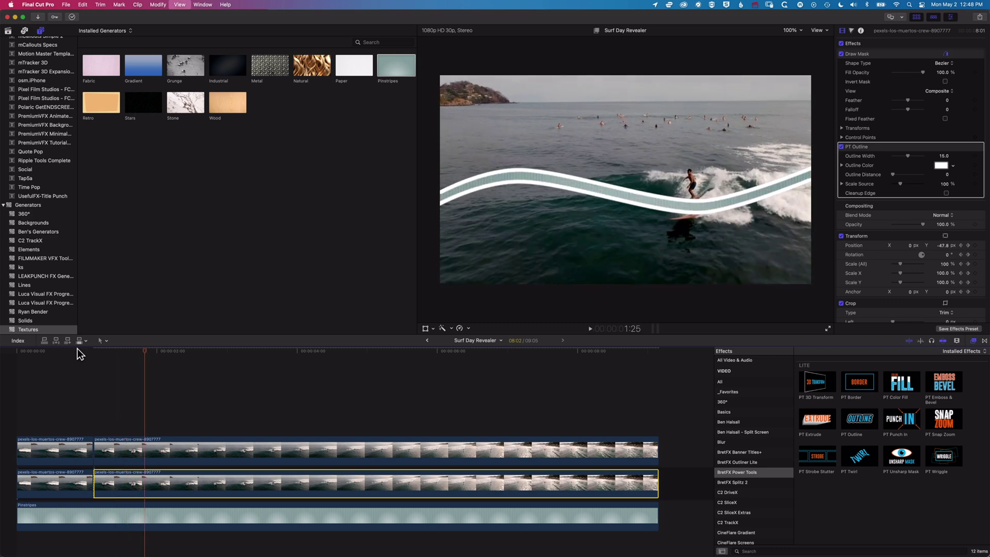
pyautogui.moveTo(139, 348); pyautogui.dragTo(80, 348)
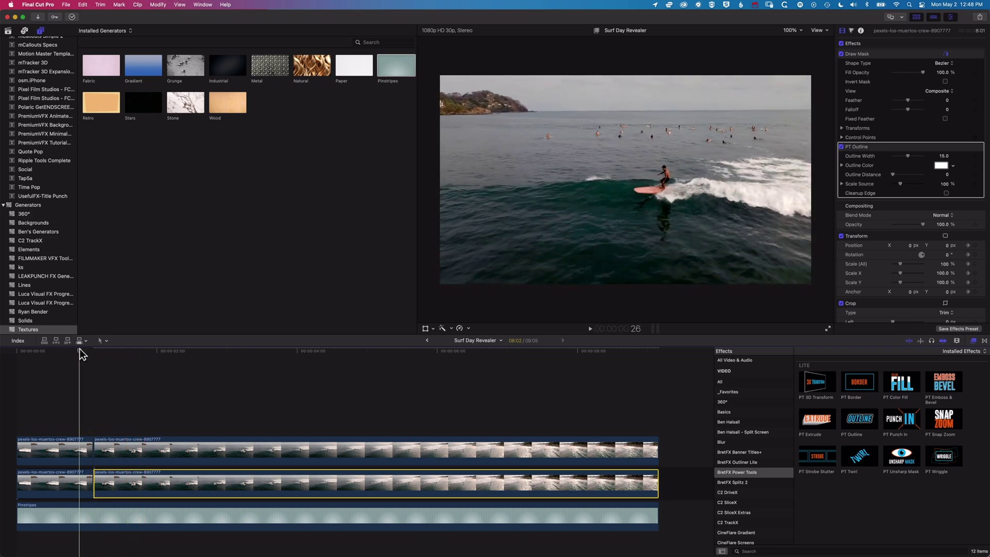
# - Add the default transition at the in point of the upper clip's second part, and shorten it to about 10 frames
pyautogui.press('super+equal')
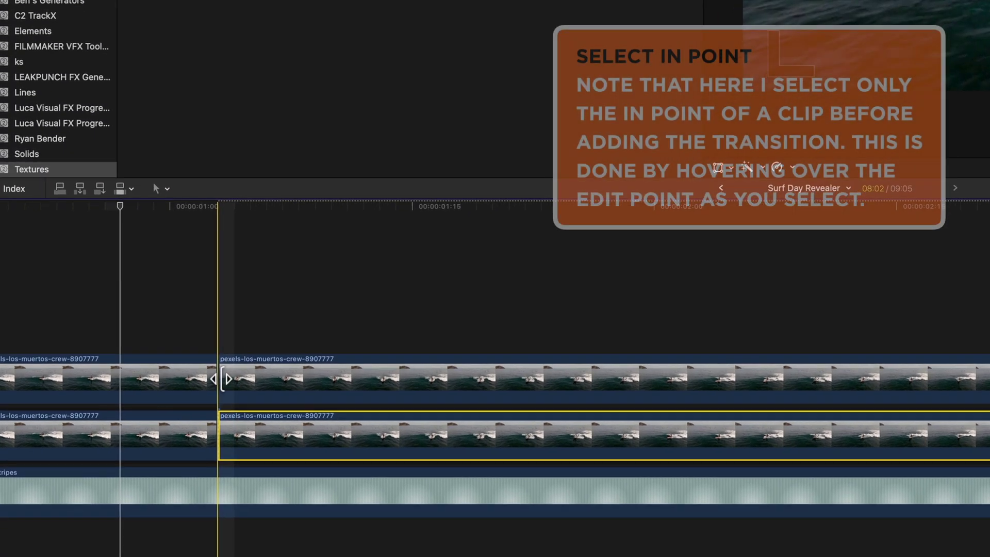
pyautogui.click(167, 424)
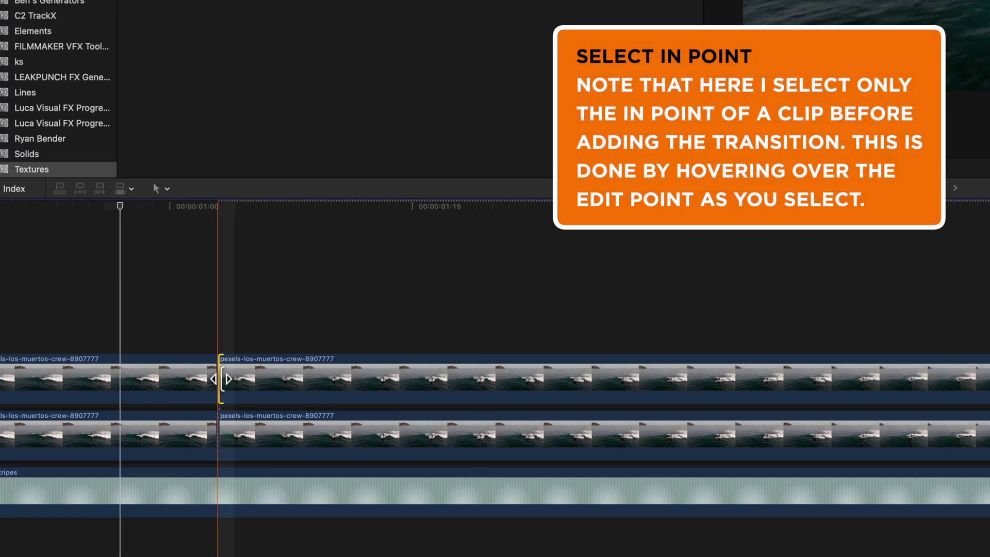
pyautogui.press('super+t')
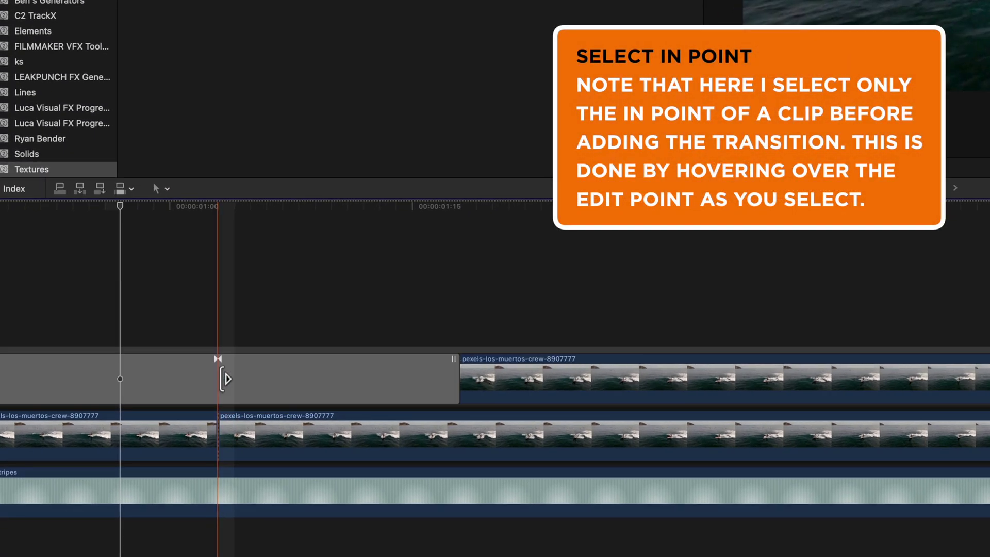
pyautogui.moveTo(453, 382); pyautogui.dragTo(296, 379)
# - Add the default transition at the in point of the lower clip's second part, and shorten it to about 11 frames
pyautogui.click(228, 434)
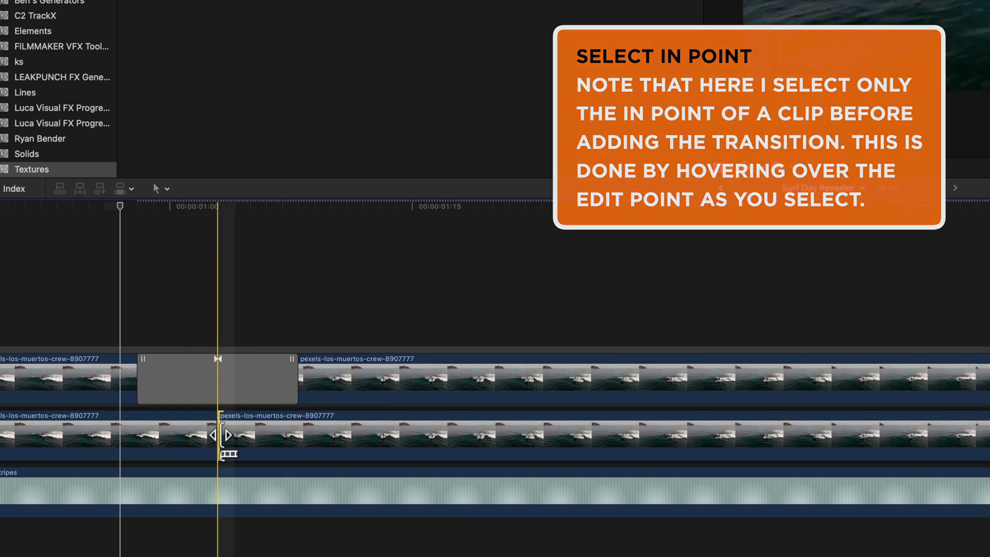
pyautogui.press('super+t')
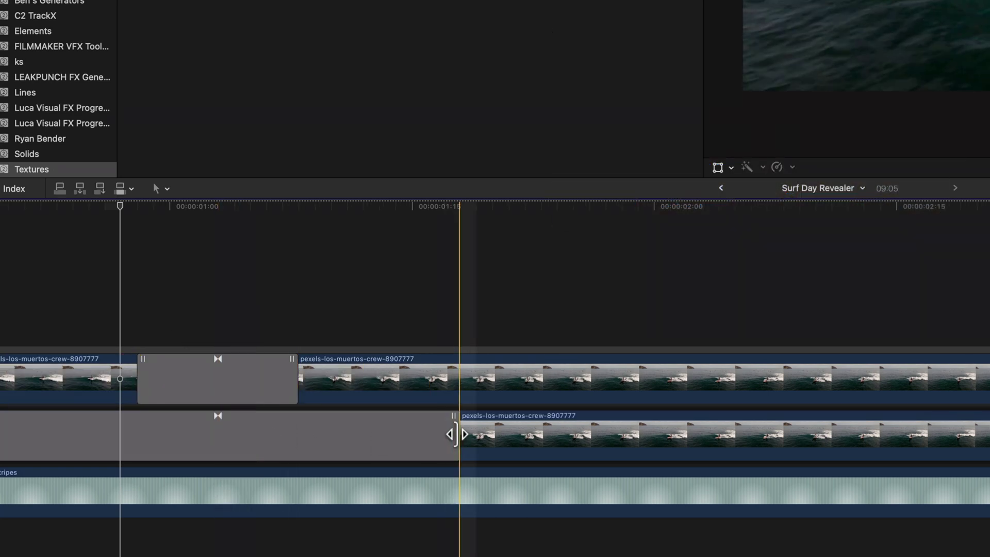
pyautogui.moveTo(453, 433); pyautogui.dragTo(300, 430)
# - Play the reveal from before the transitions to check how the outline fades in
pyautogui.click(57, 223)
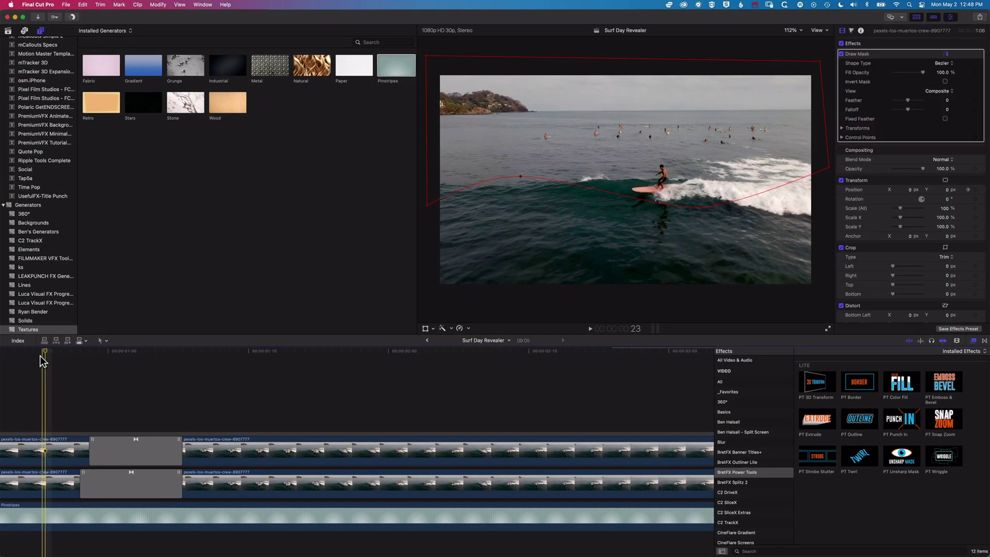
pyautogui.press('space')
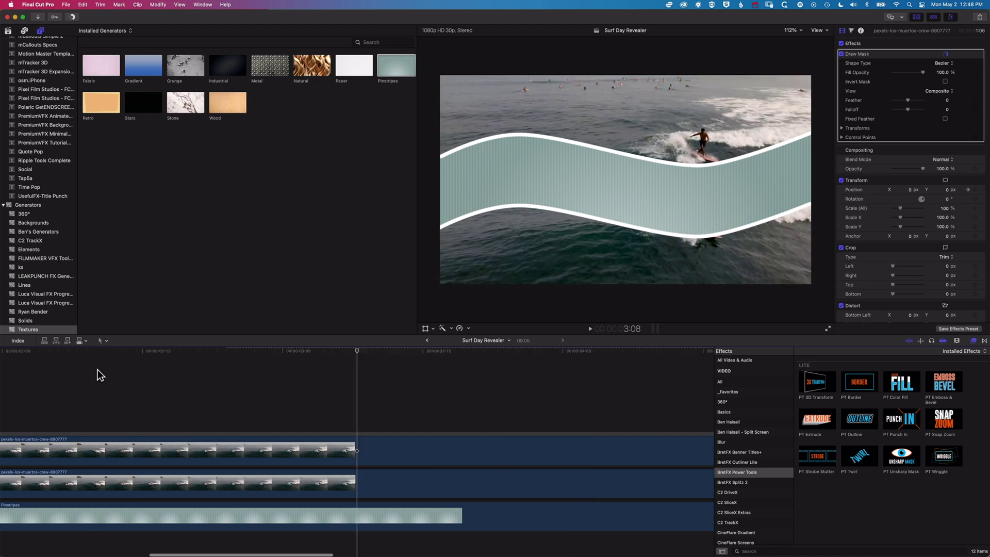
# - Lengthen the transition on the upper clip to about 18 frames
pyautogui.press('space')
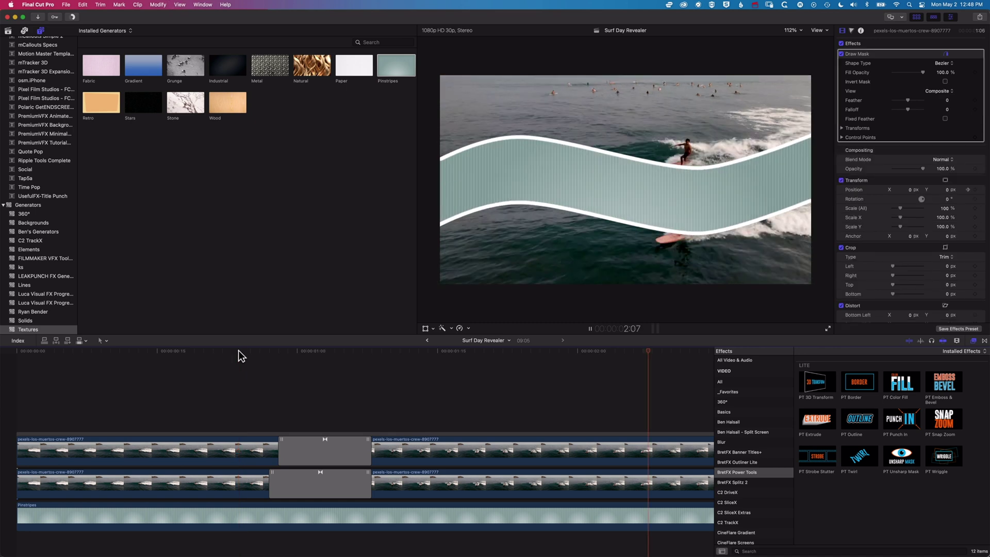
pyautogui.click(288, 446)
pyautogui.click(279, 450)
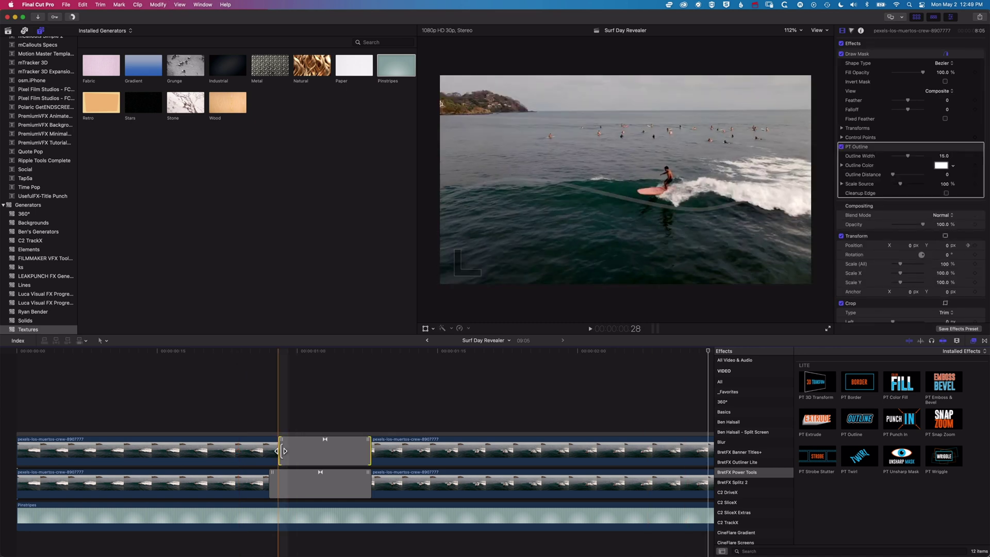
pyautogui.moveTo(279, 449); pyautogui.dragTo(244, 450)
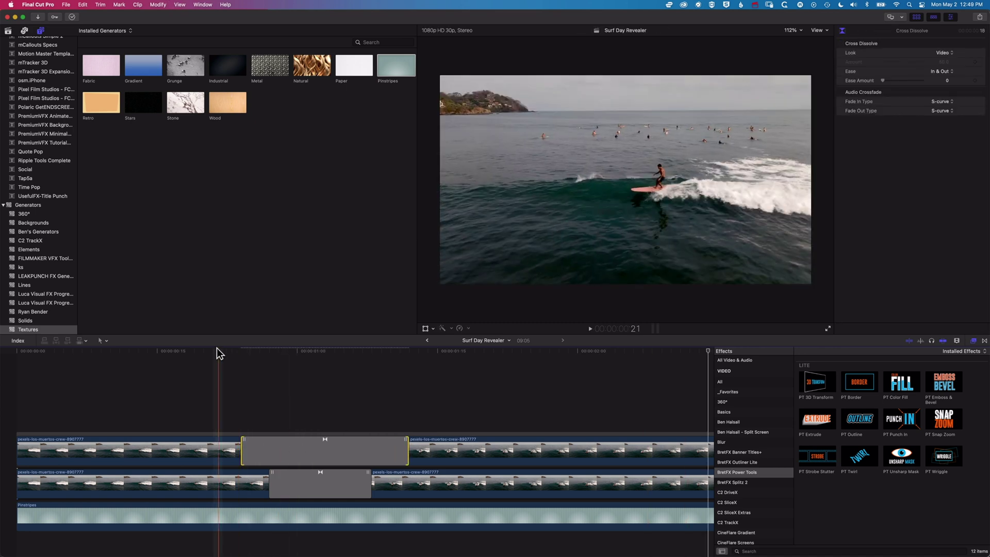
# - Play the reveal from before the lengthened transition to check how the outlines fade in
pyautogui.click(216, 348)
pyautogui.press('space')
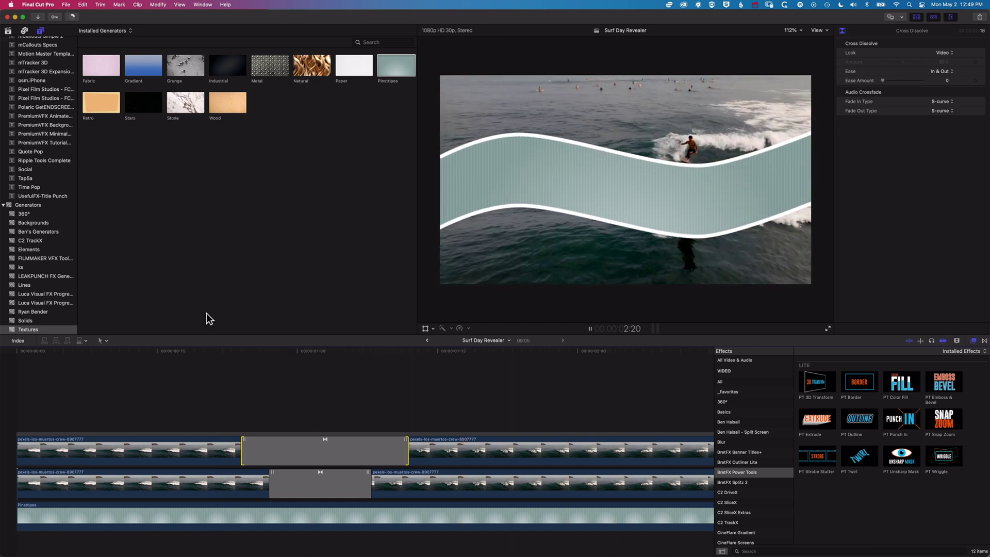
pyautogui.press('space')
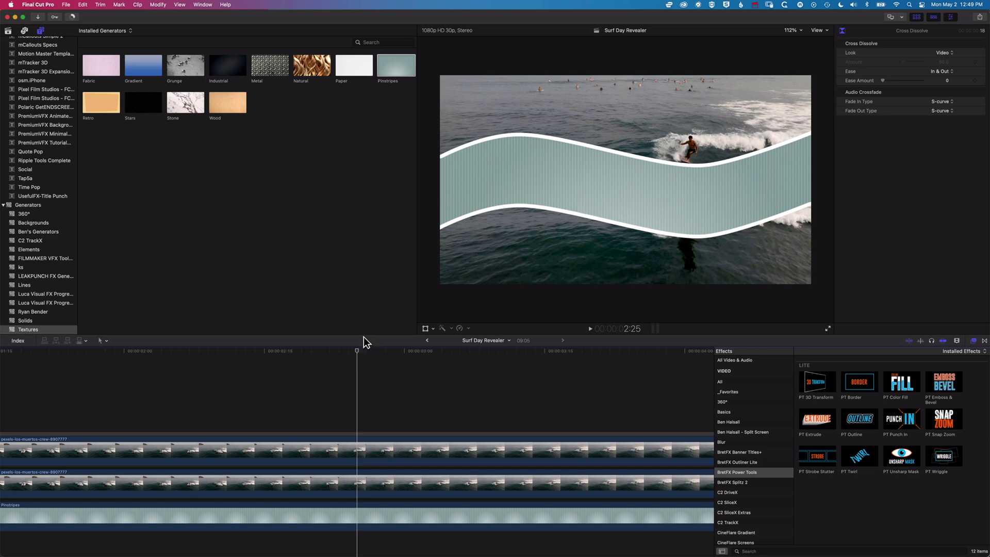
# - Add the Custom title from the Build In/Out titles above the clips, starting at 1:25
pyautogui.click(149, 360)
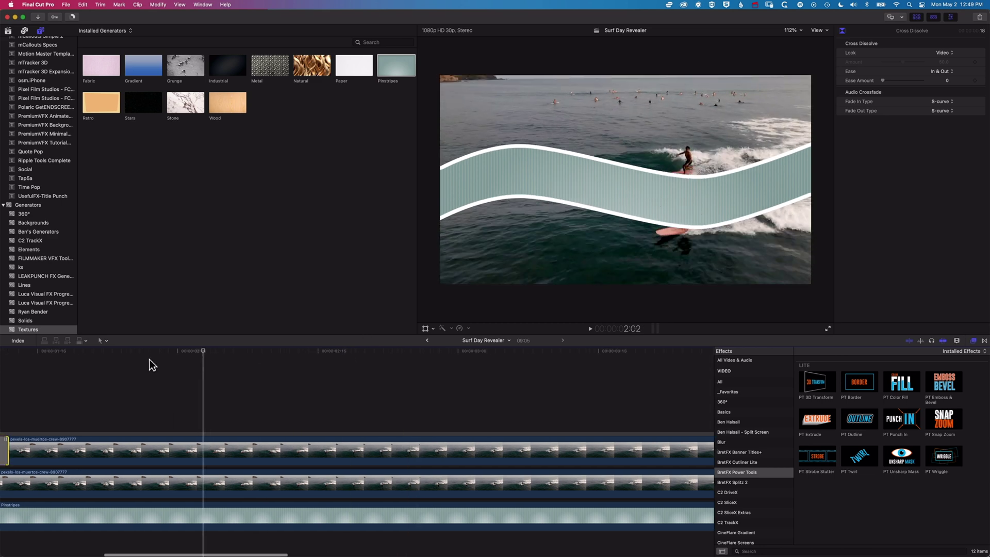
pyautogui.hscroll(-3, 150, 359)
pyautogui.moveTo(284, 361); pyautogui.dragTo(231, 355)
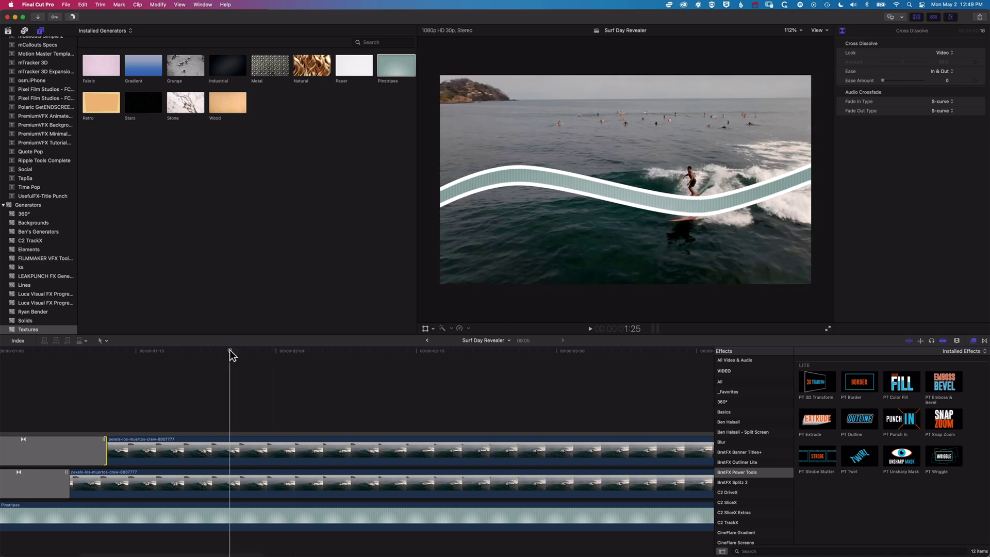
pyautogui.scroll(10, 57, 175)
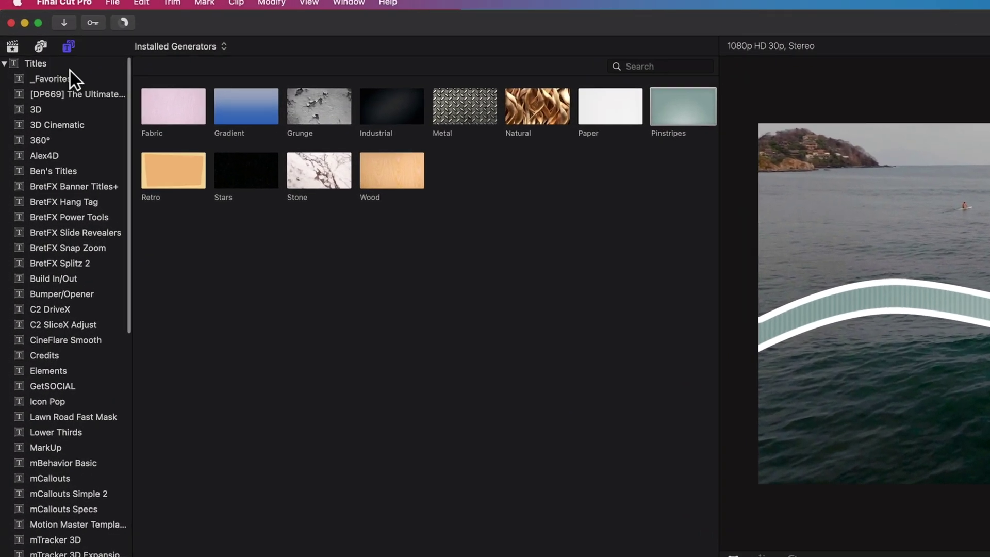
pyautogui.click(46, 278)
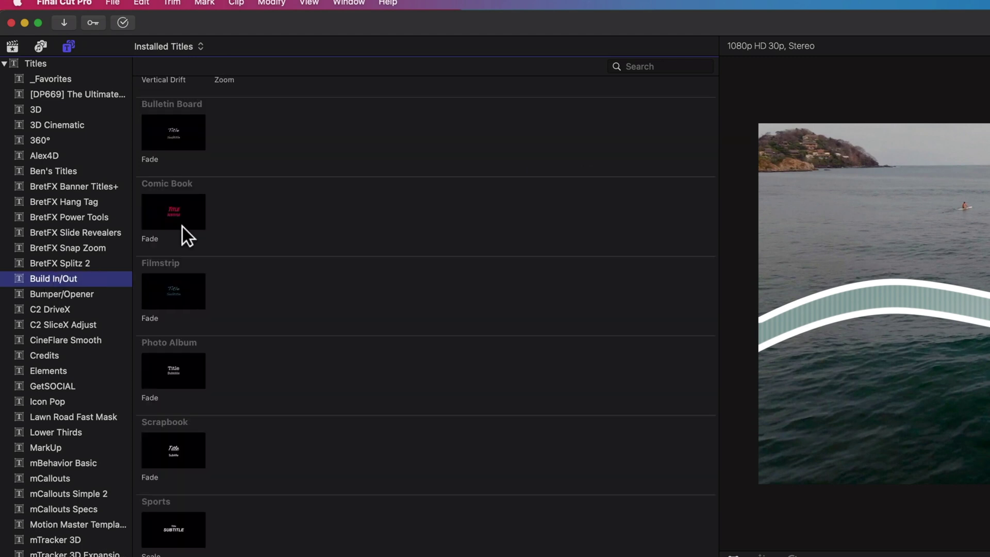
pyautogui.scroll(7, 182, 226)
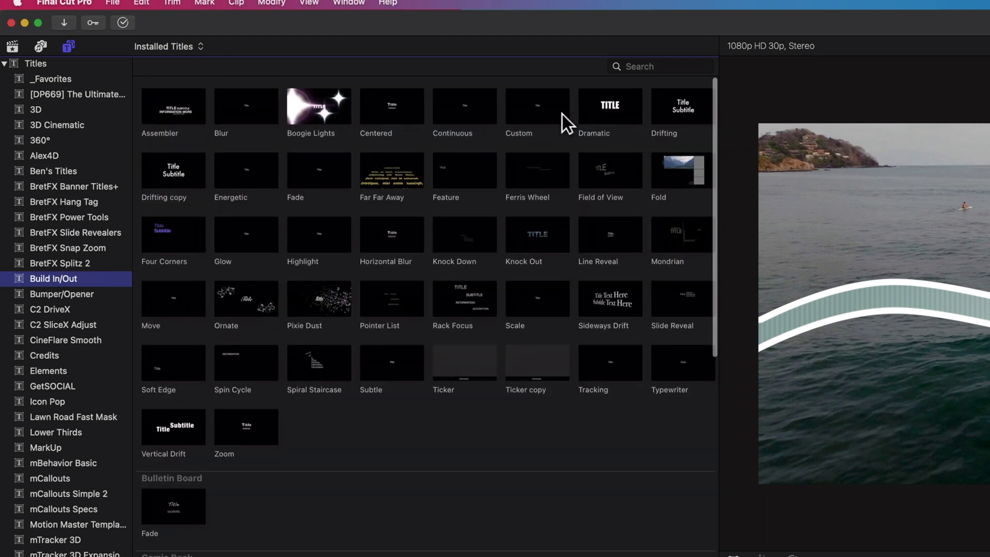
pyautogui.click(532, 113)
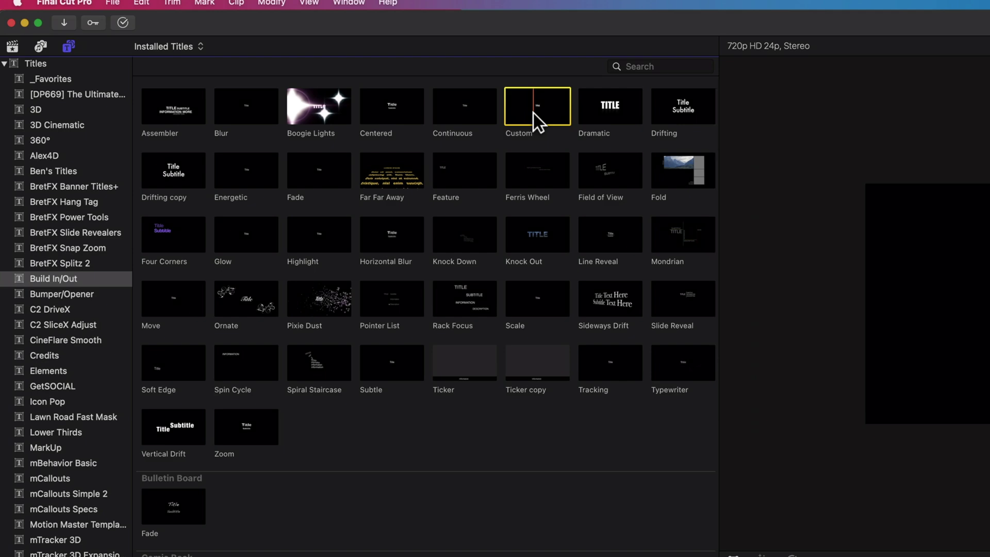
pyautogui.moveTo(536, 119); pyautogui.dragTo(232, 419)
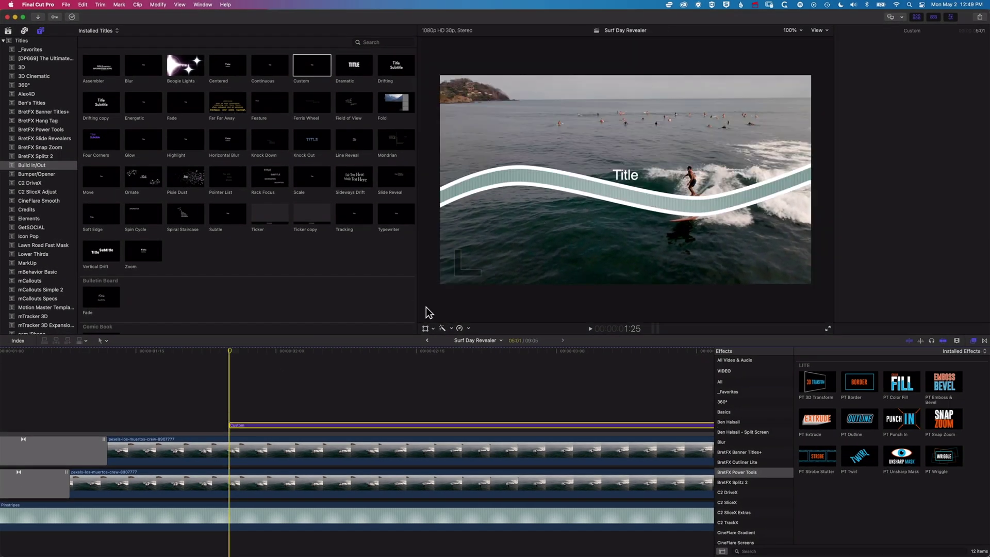
# - Move the title clip along the timeline so it starts at about 2:03, and place the playhead at 2:10
pyautogui.moveTo(384, 355); pyautogui.dragTo(439, 356)
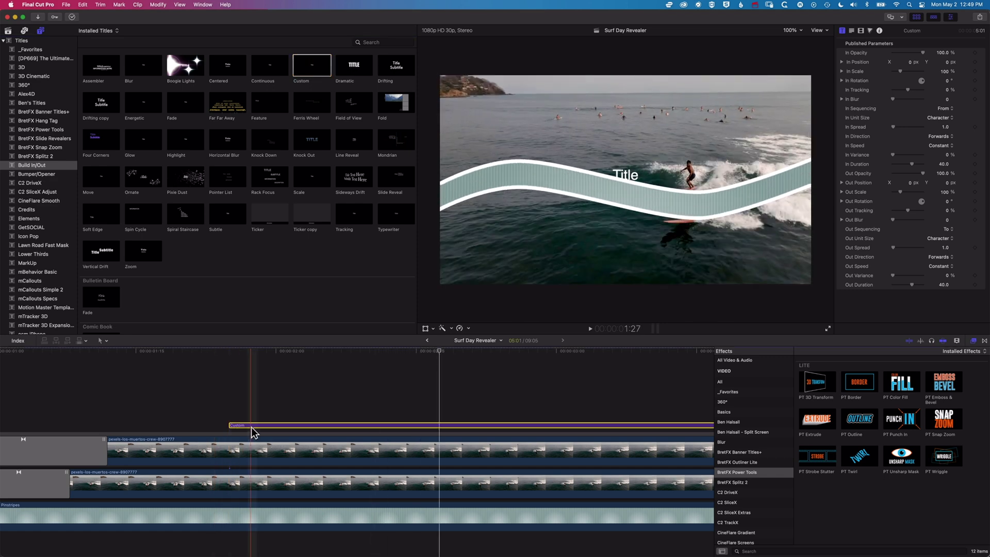
pyautogui.moveTo(283, 429); pyautogui.dragTo(312, 427)
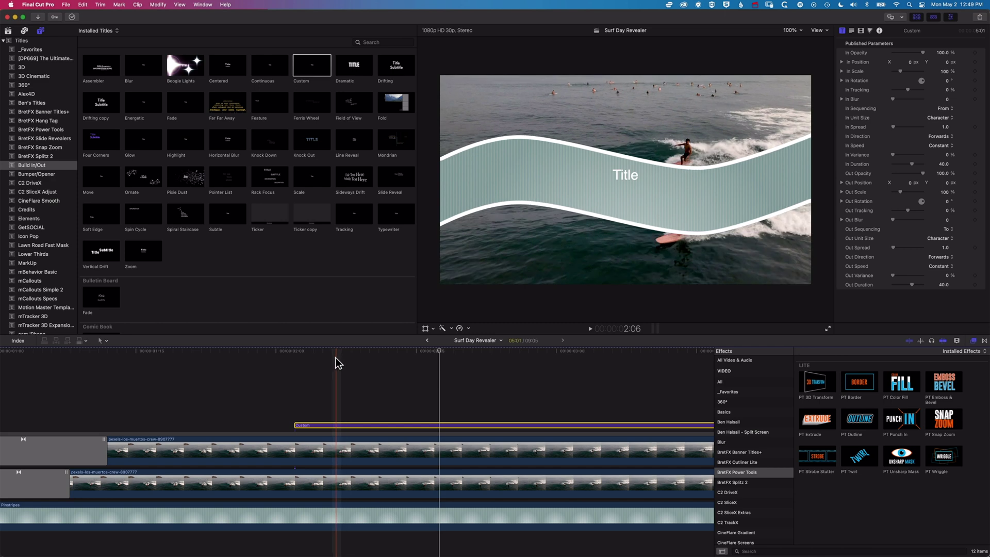
pyautogui.click(401, 353)
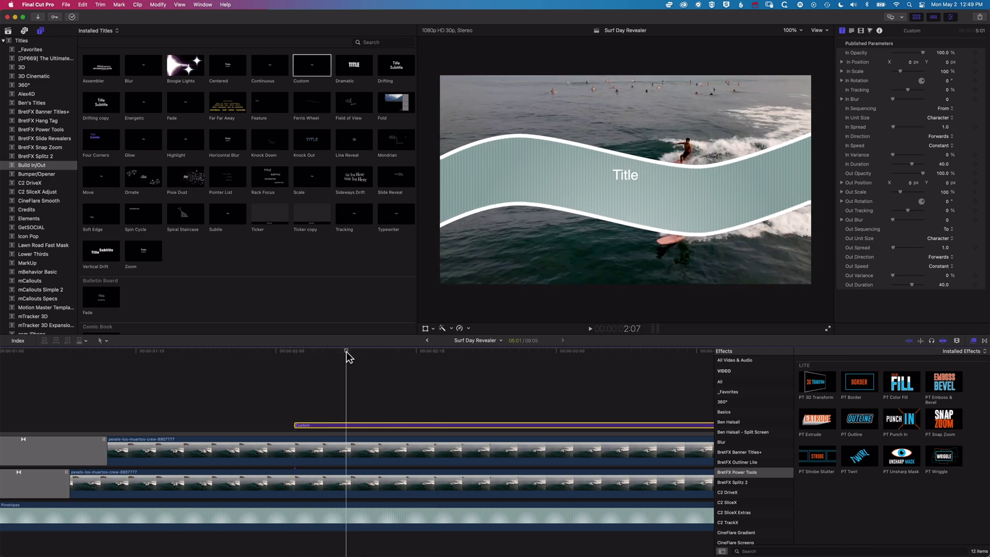
pyautogui.moveTo(368, 364)
pyautogui.mouseDown()
pyautogui.moveTo(274, 364)
pyautogui.moveTo(364, 370)
pyautogui.mouseUp()
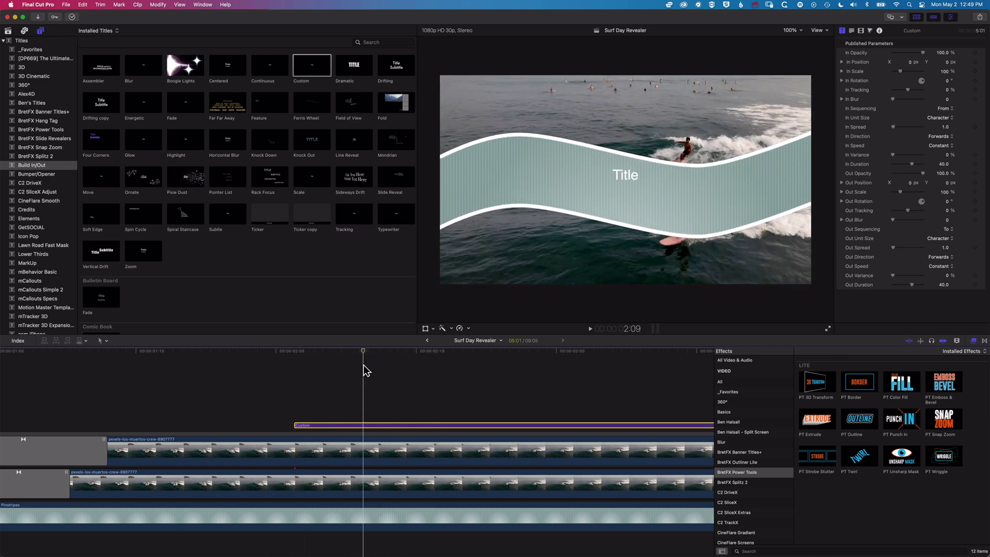
pyautogui.moveTo(334, 429); pyautogui.dragTo(350, 428)
pyautogui.click(374, 424)
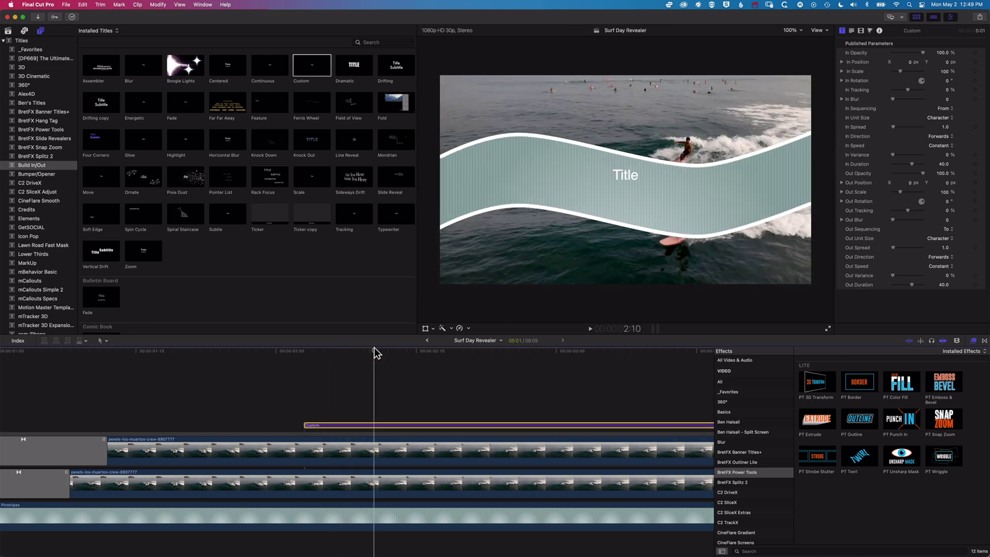
# - Move the title to about X -148, Y 9 px and set its text to SURFING and VACATION on two lines
pyautogui.moveTo(627, 177); pyautogui.dragTo(599, 181)
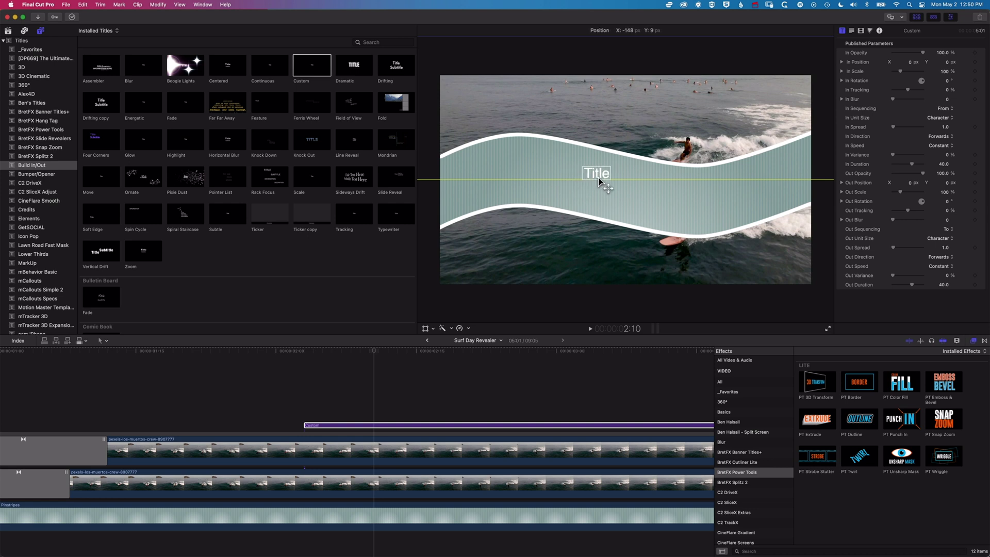
pyautogui.click(852, 31)
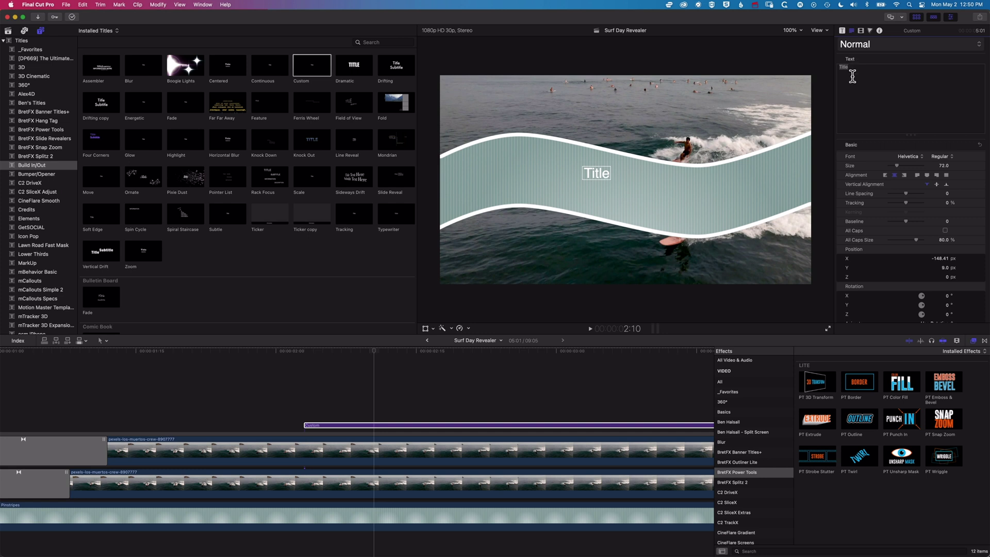
pyautogui.write('SURFING')
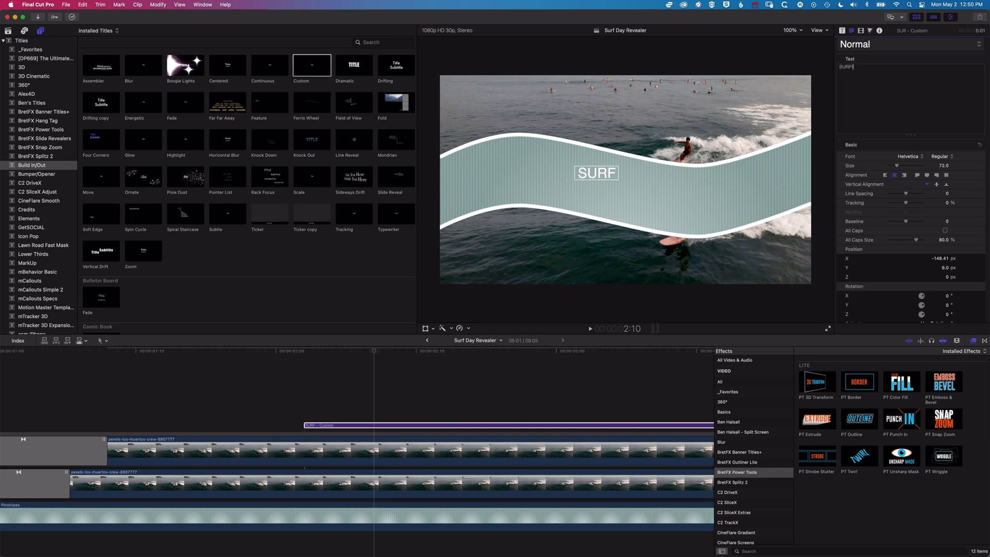
pyautogui.press('Return')
pyautogui.write('VACATION')
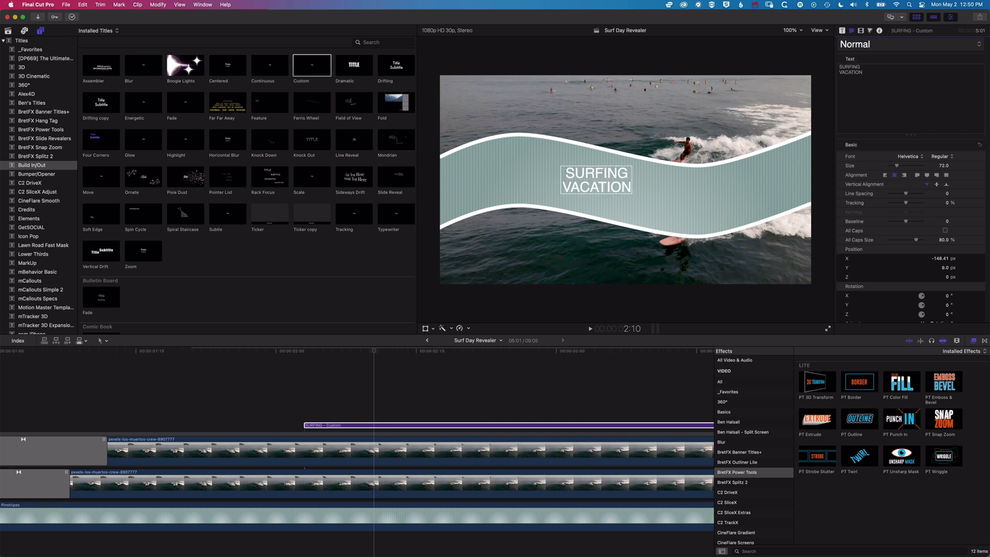
# - Set both lines of the title to Helvetica Bold at size 129
pyautogui.press('super+a')
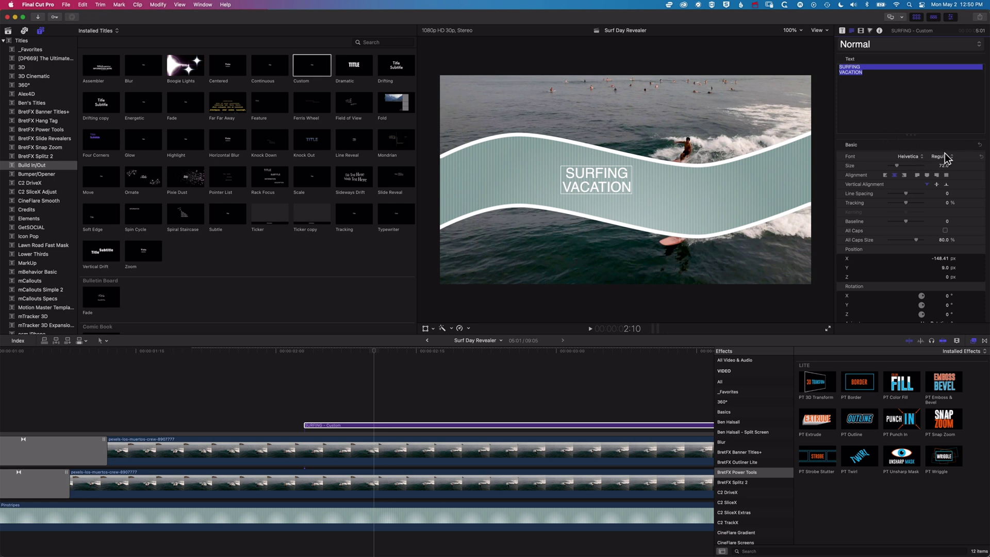
pyautogui.click(947, 158)
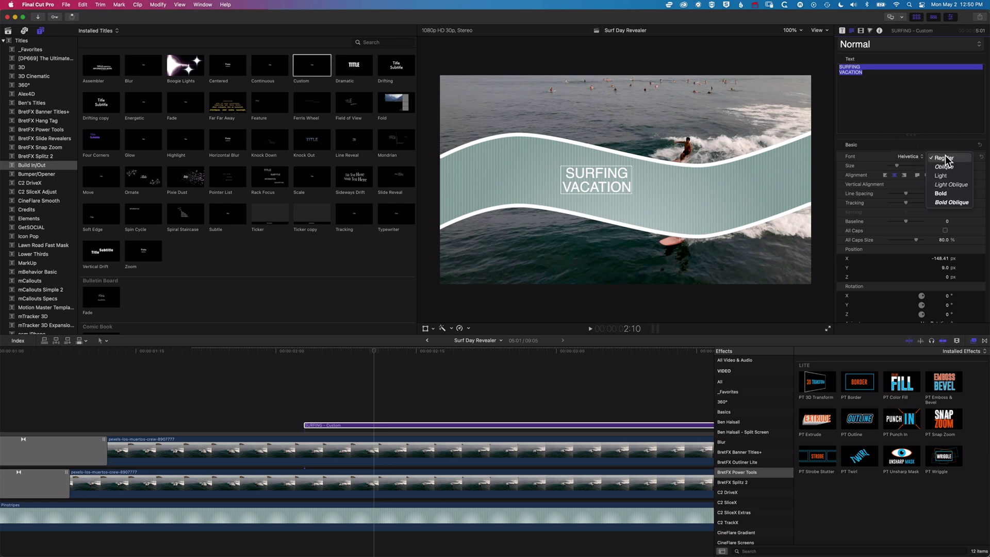
pyautogui.click(946, 194)
pyautogui.moveTo(898, 165); pyautogui.dragTo(908, 165)
# - Reposition the title on the band at about X -128, Y -2 px and set its Z rotation to -10°
pyautogui.moveTo(605, 172); pyautogui.dragTo(608, 174)
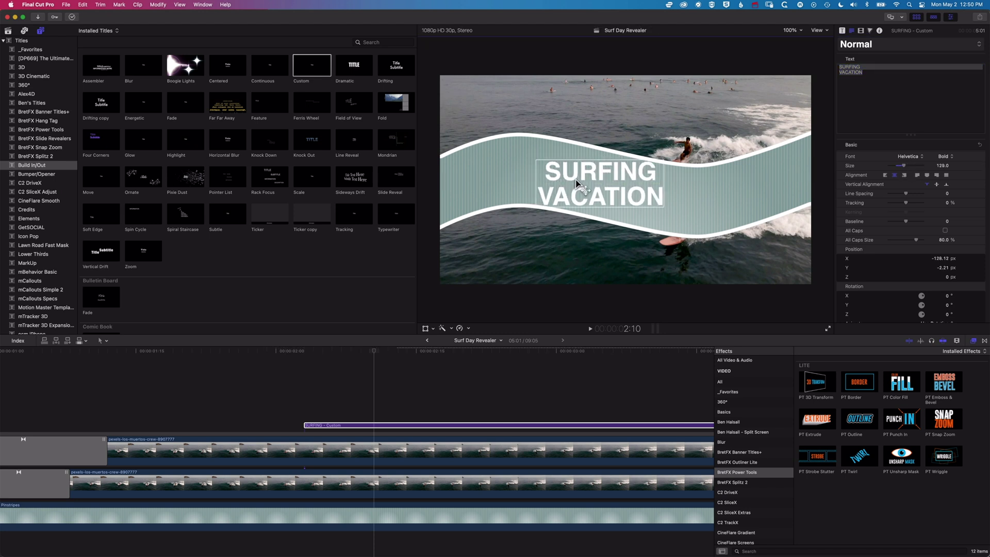
pyautogui.moveTo(948, 314); pyautogui.dragTo(948, 316)
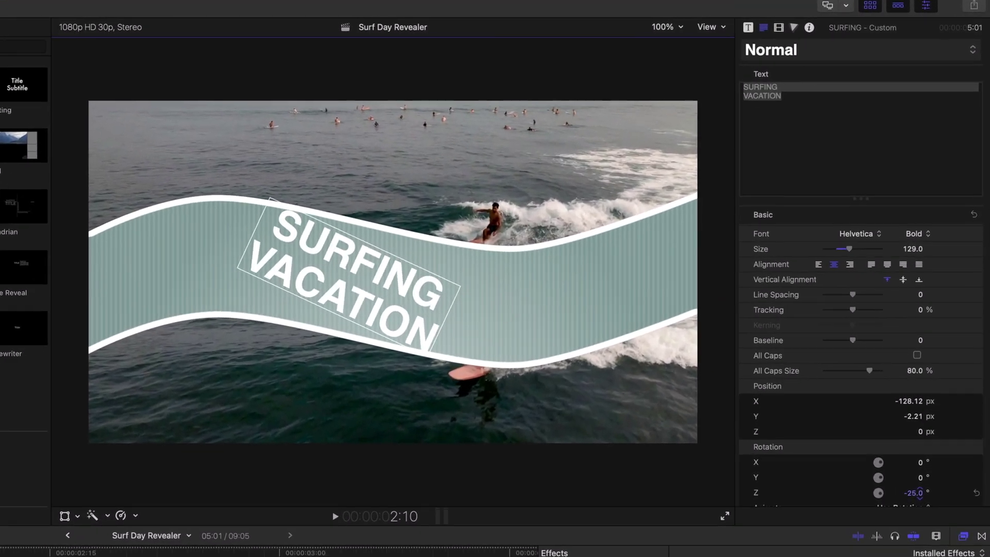
pyautogui.moveTo(920, 492); pyautogui.dragTo(920, 494)
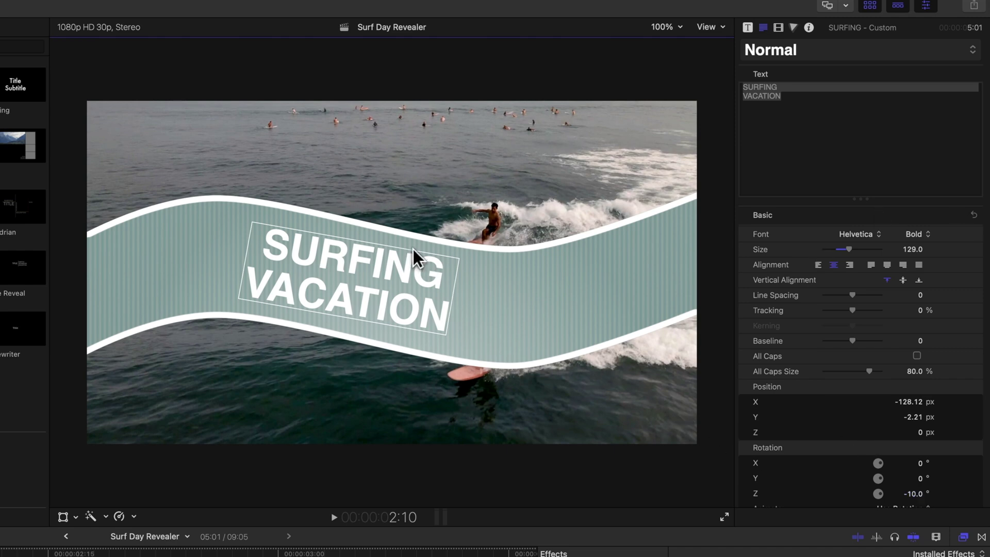
# - Step back to 2:00 and play from there to check how the title appears on the opening band
pyautogui.press('Left')
pyautogui.press('Left')
pyautogui.press('Left')
pyautogui.press('Left')
pyautogui.press('Left')
pyautogui.press('Left')
pyautogui.press('Left')
pyautogui.press('Left')
pyautogui.press('Left')
pyautogui.press('Left')
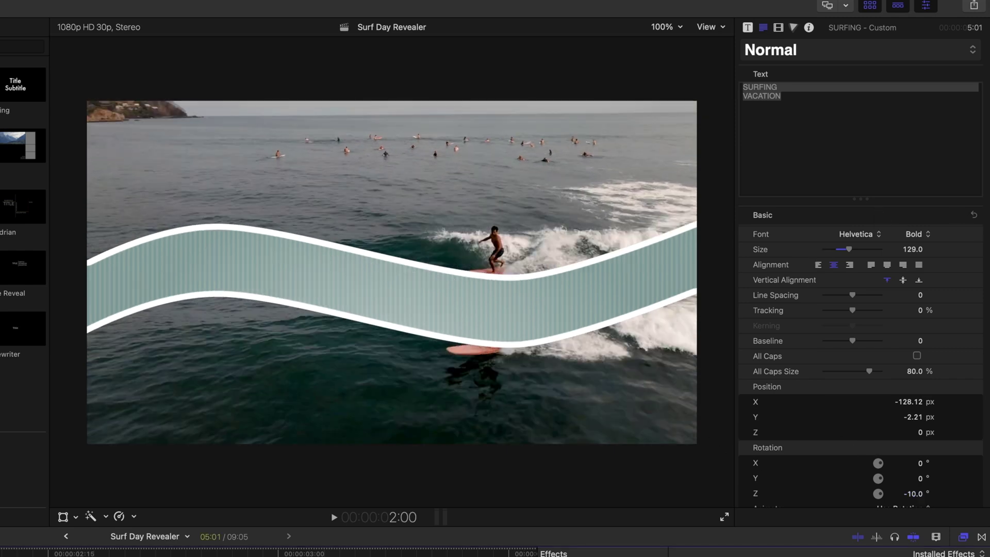
pyautogui.press('space')
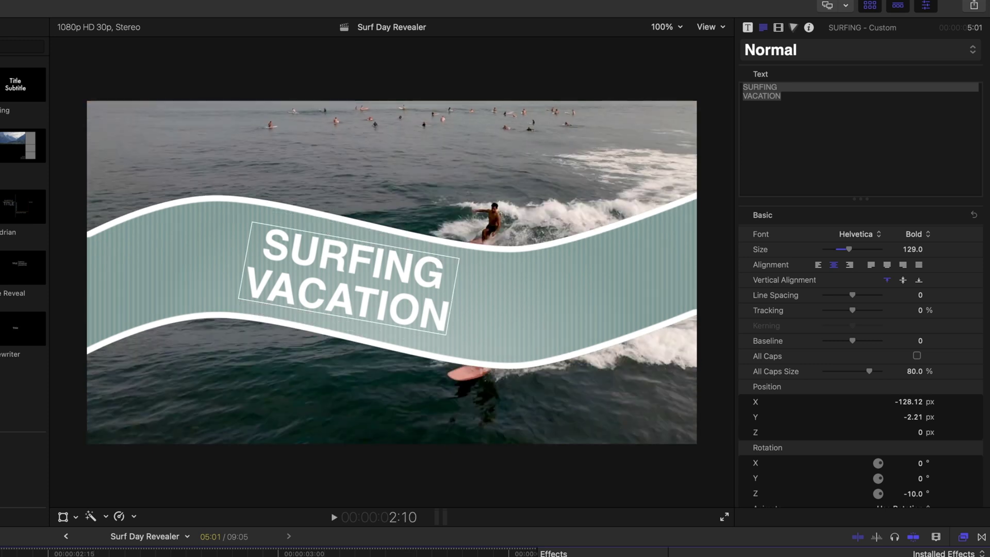
# - At the title's first frame, set its In Position X to -18.9 px and its In Opacity to 0%
pyautogui.click(747, 27)
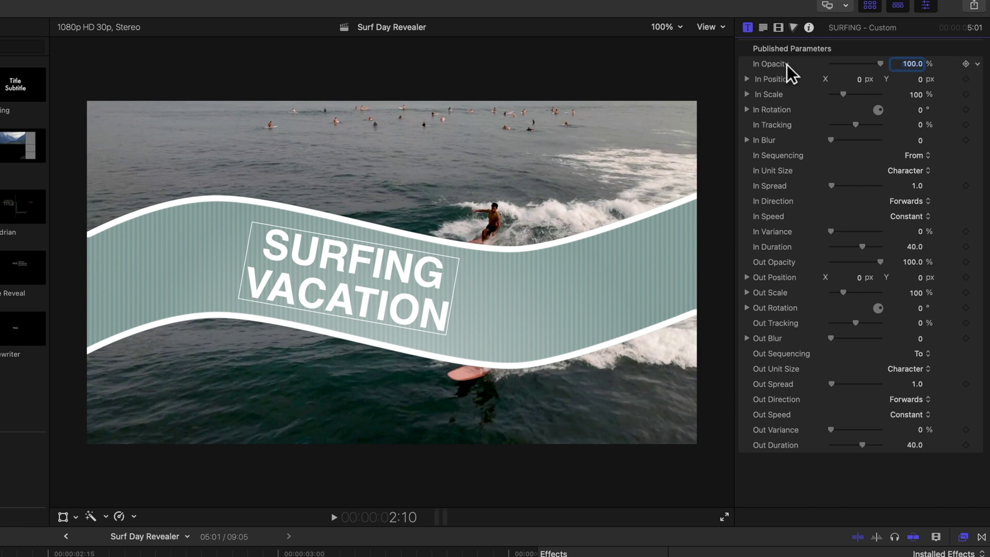
pyautogui.click(132, 551)
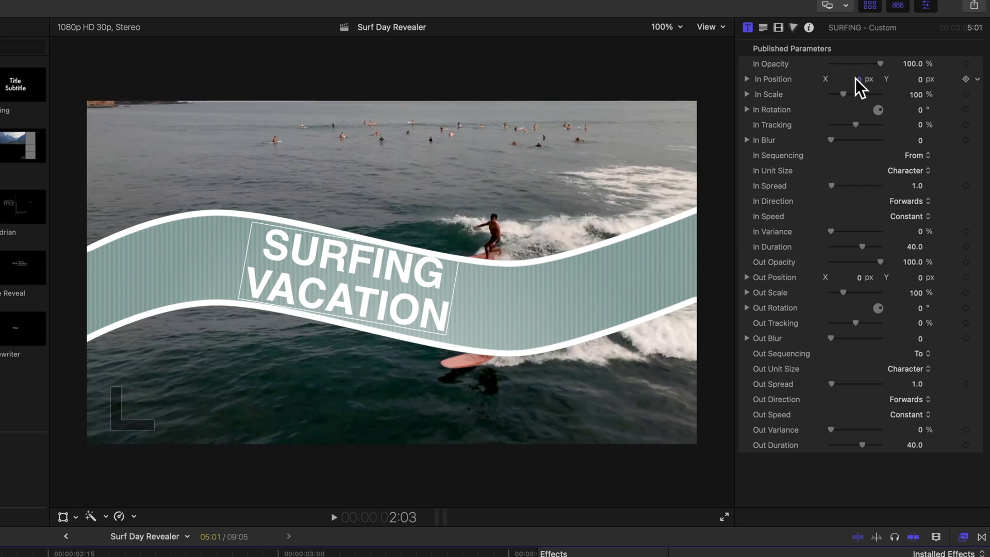
pyautogui.moveTo(858, 79); pyautogui.dragTo(861, 78)
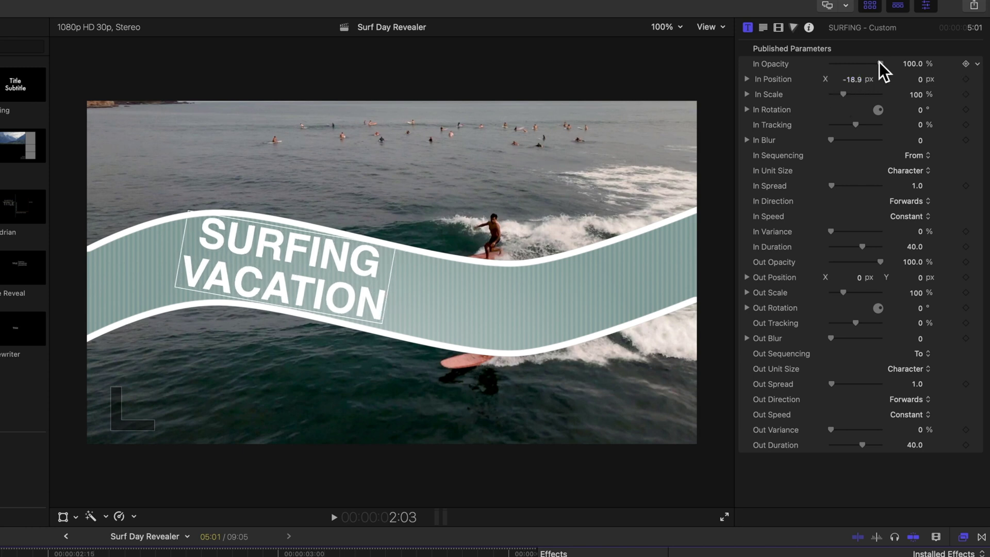
pyautogui.moveTo(880, 63); pyautogui.dragTo(787, 61)
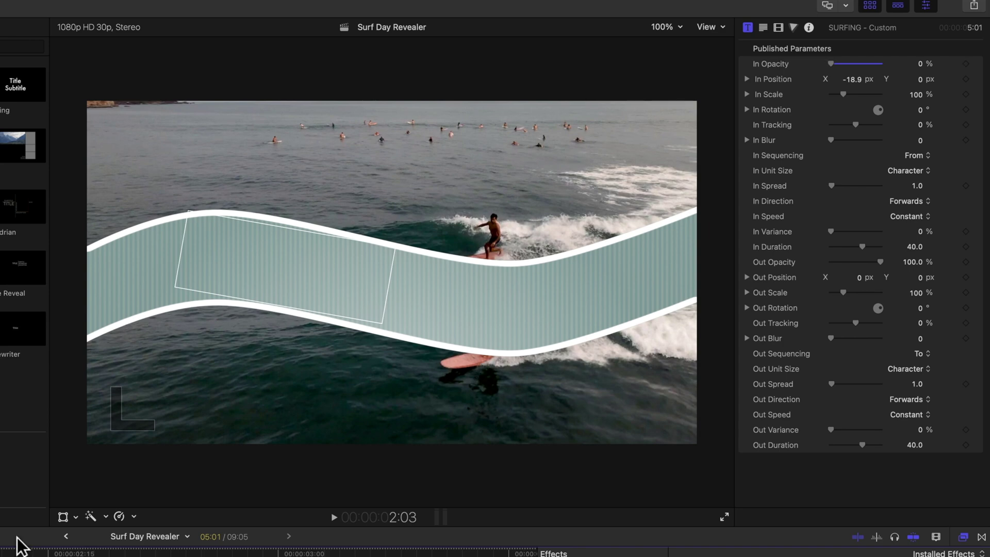
# - Play the title's entrance and replay the section around it to check the letter animation
pyautogui.press('space')
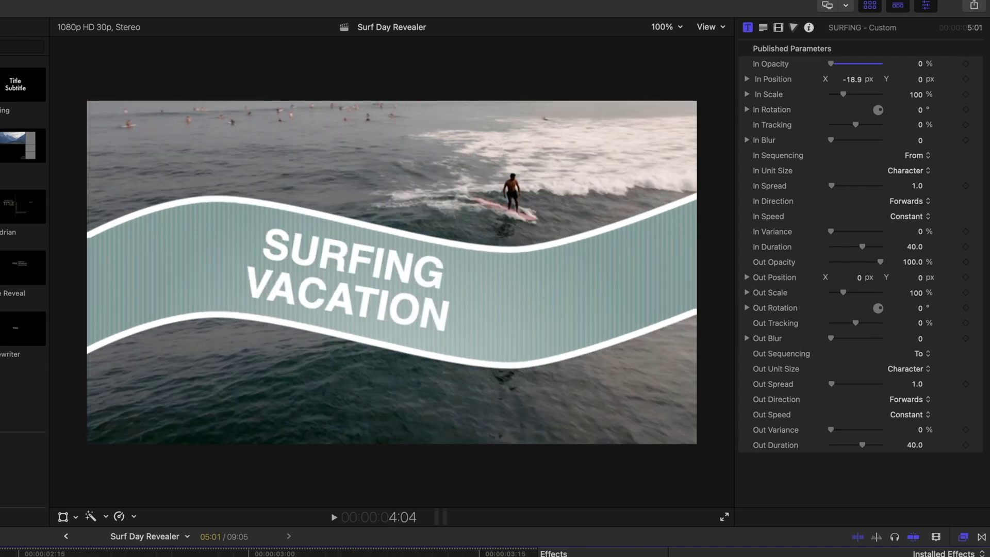
pyautogui.press('space')
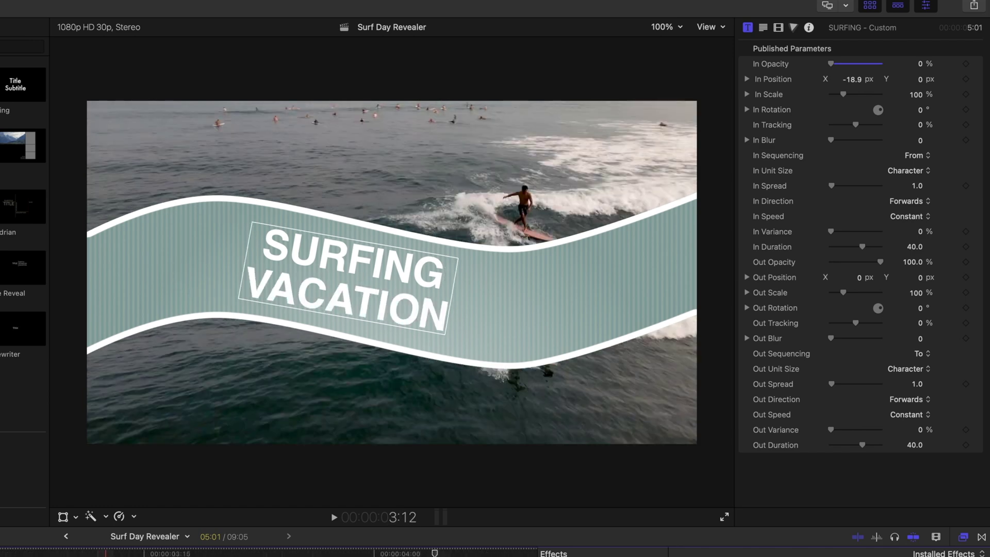
pyautogui.hotkey('shift', '/')
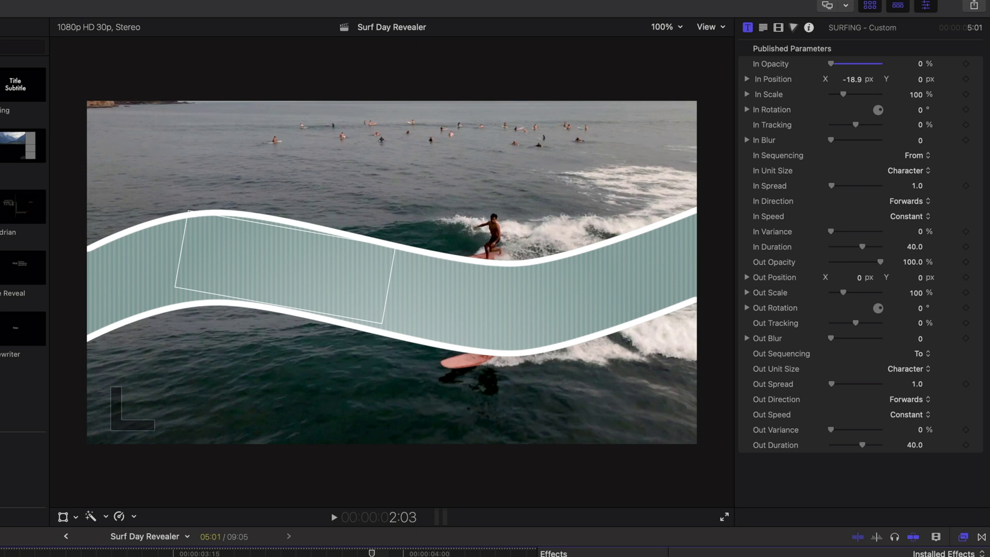
# - Set the title's In Unit Size to Line and play its entrance to check the line-by-line animation
pyautogui.click(908, 171)
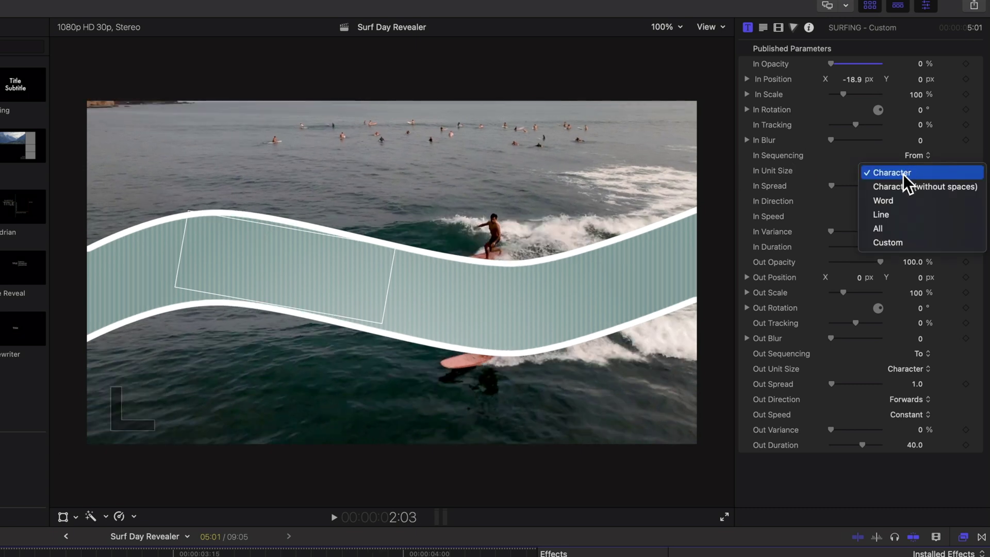
pyautogui.click(890, 216)
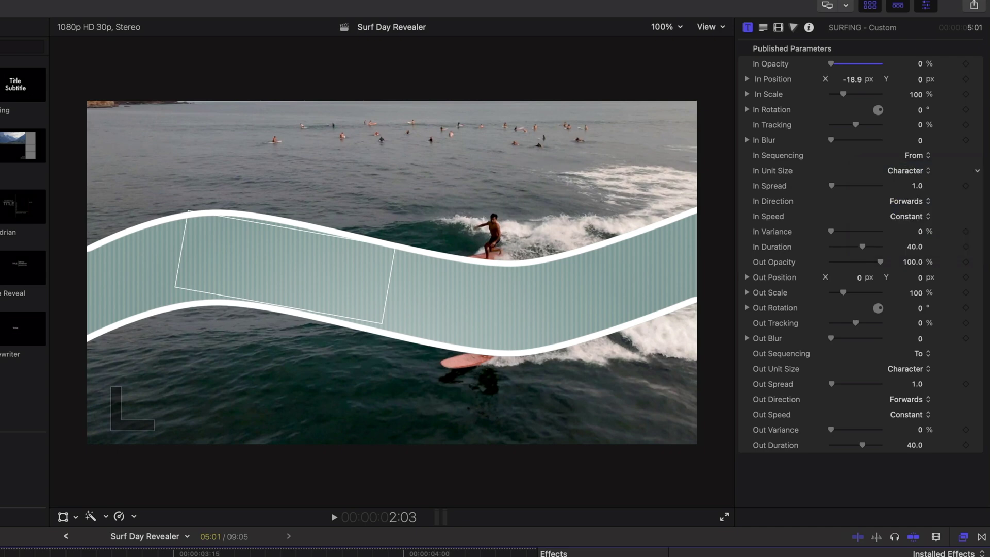
pyautogui.press('space')
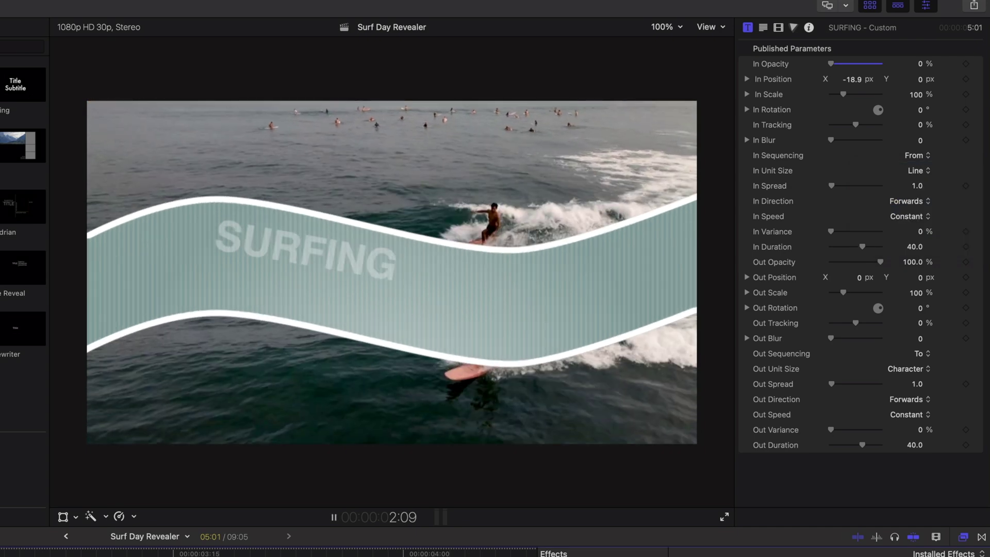
pyautogui.press('space')
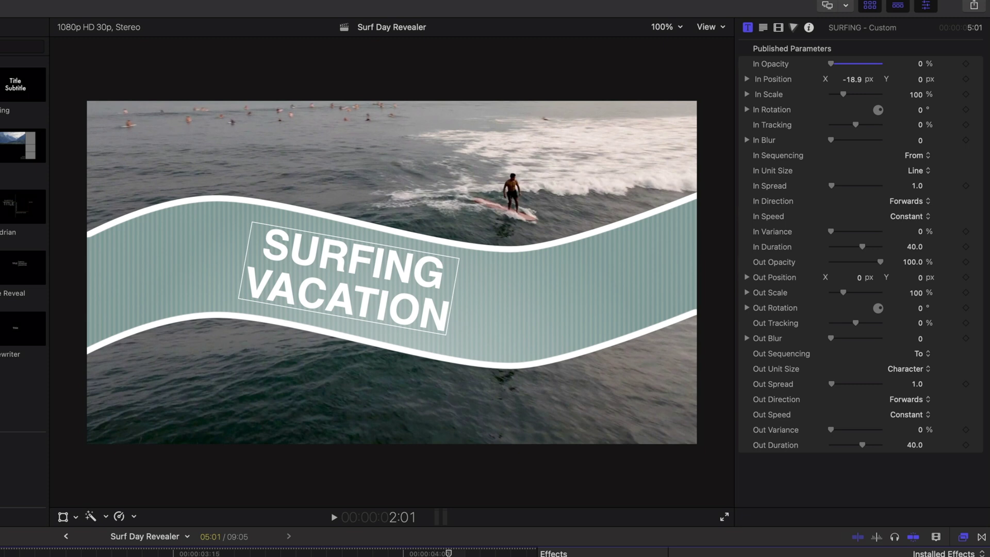
# - Set the SURFING VACATION title's Z rotation to -12.6° and play it through to check the tilt on the band
pyautogui.click(766, 27)
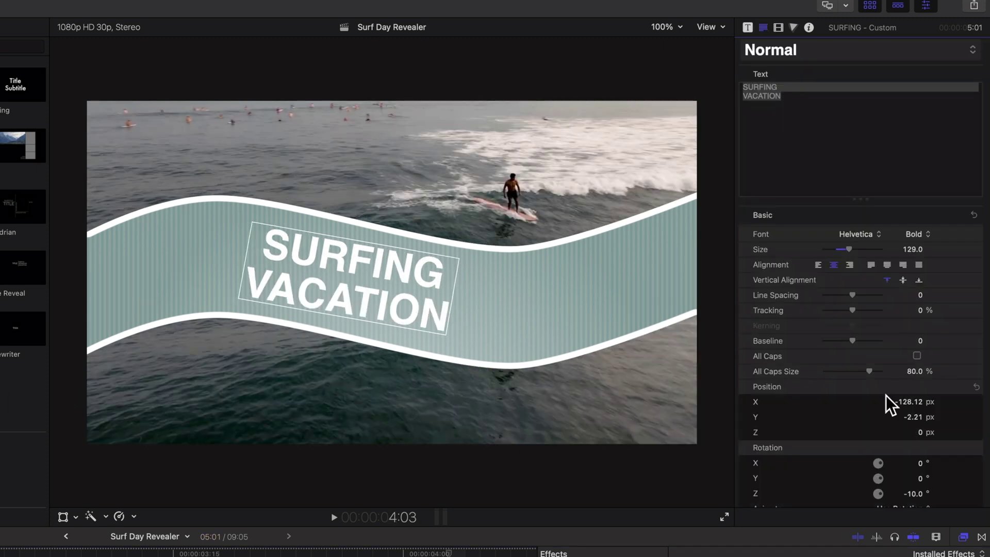
pyautogui.moveTo(915, 494); pyautogui.dragTo(913, 496)
pyautogui.press('space')
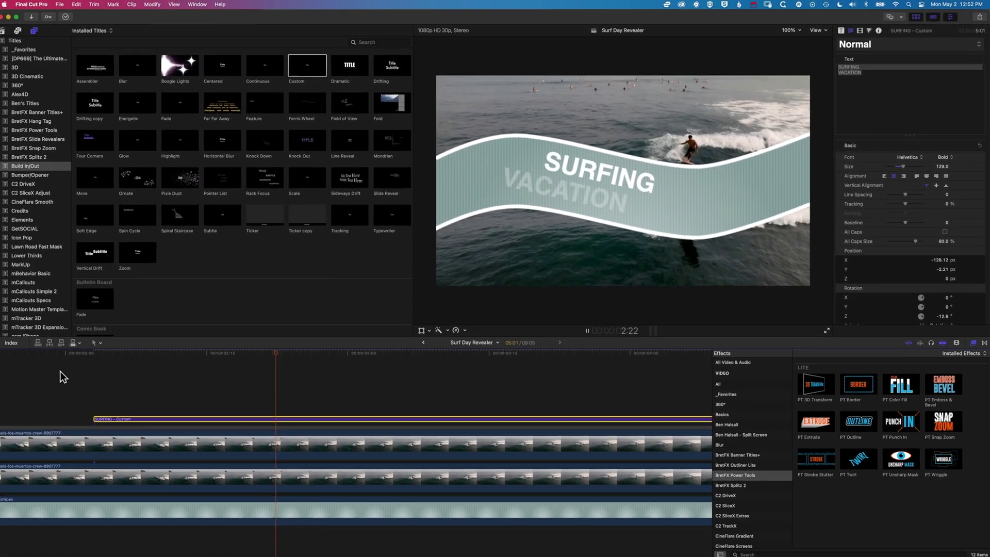
pyautogui.press('space')
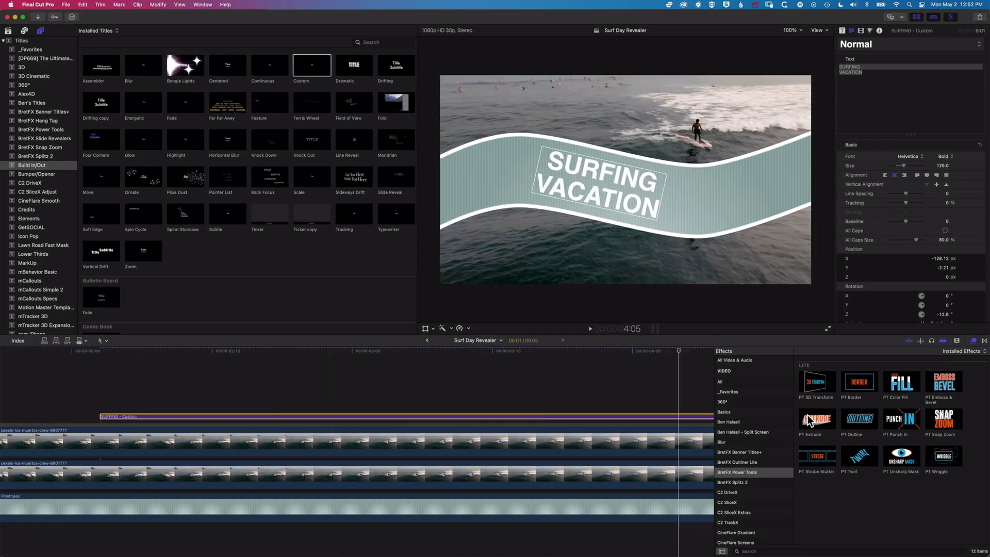
# - Change the Face colour of the SURFING VACATION text to yellow
pyautogui.scroll(-5, 900, 157)
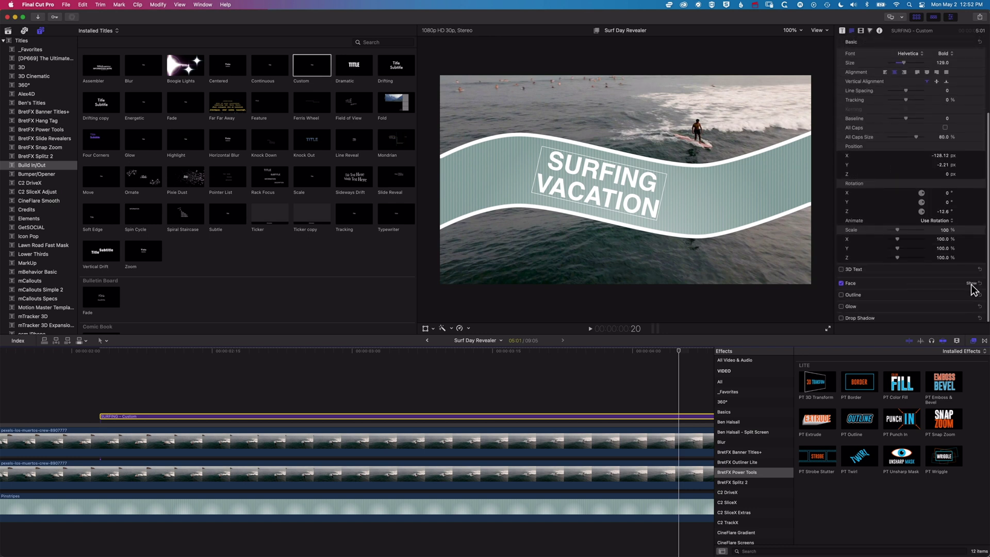
pyautogui.click(972, 283)
pyautogui.scroll(-3, 942, 278)
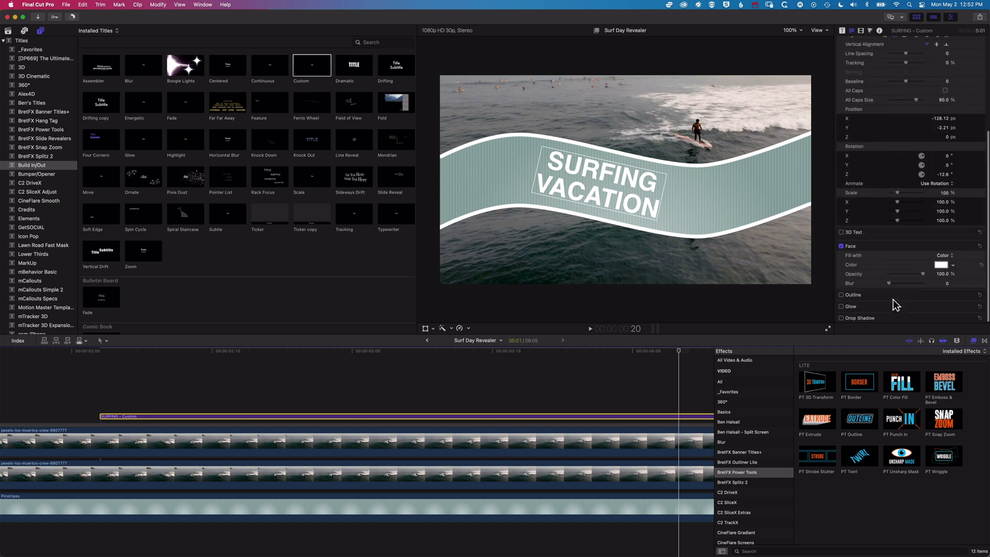
pyautogui.click(954, 265)
pyautogui.moveTo(927, 288); pyautogui.dragTo(930, 282)
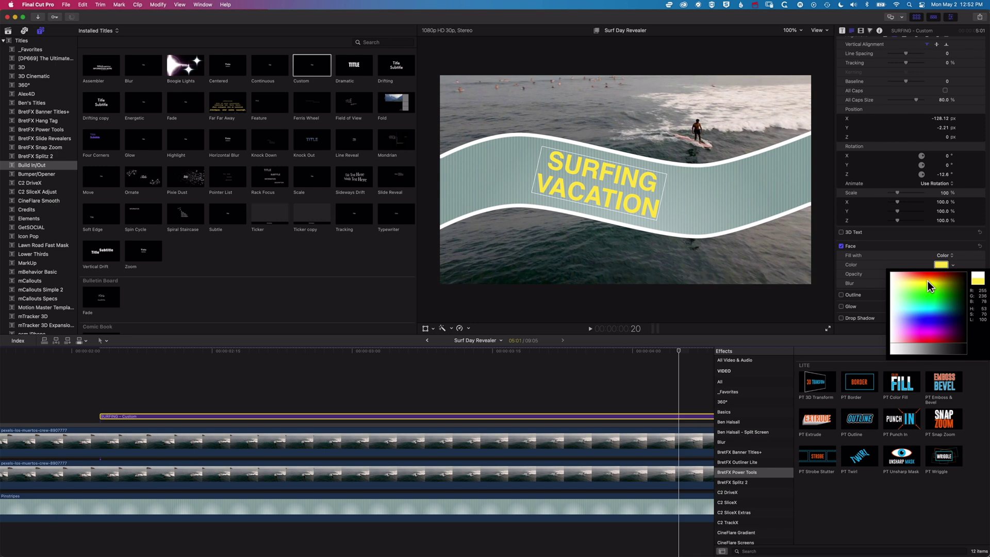
# - Apply the PT Extrude effect to the title, adjust its extrusion direction and reposition the text at about X -124, Y -4 px
pyautogui.click(818, 421)
pyautogui.moveTo(814, 421); pyautogui.dragTo(563, 417)
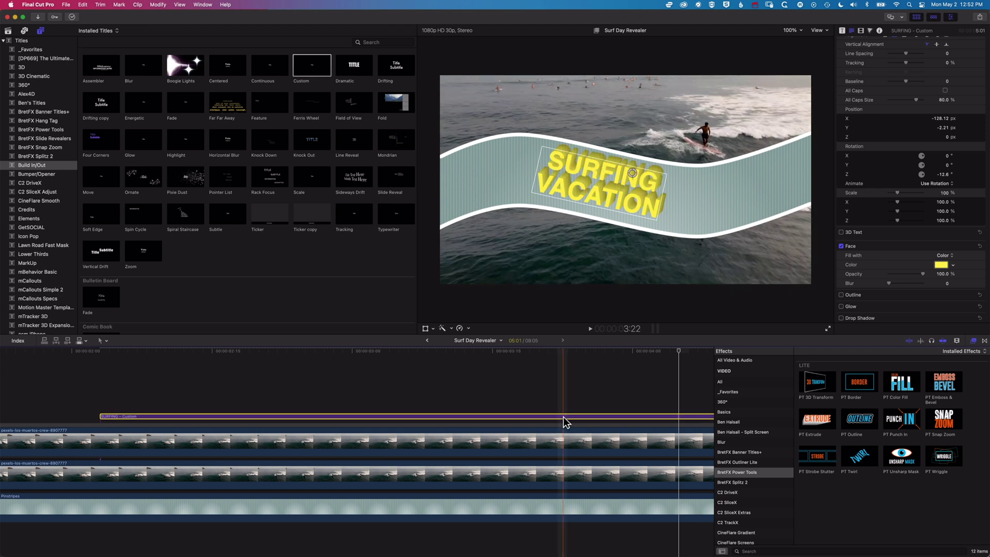
pyautogui.moveTo(633, 177); pyautogui.dragTo(649, 196)
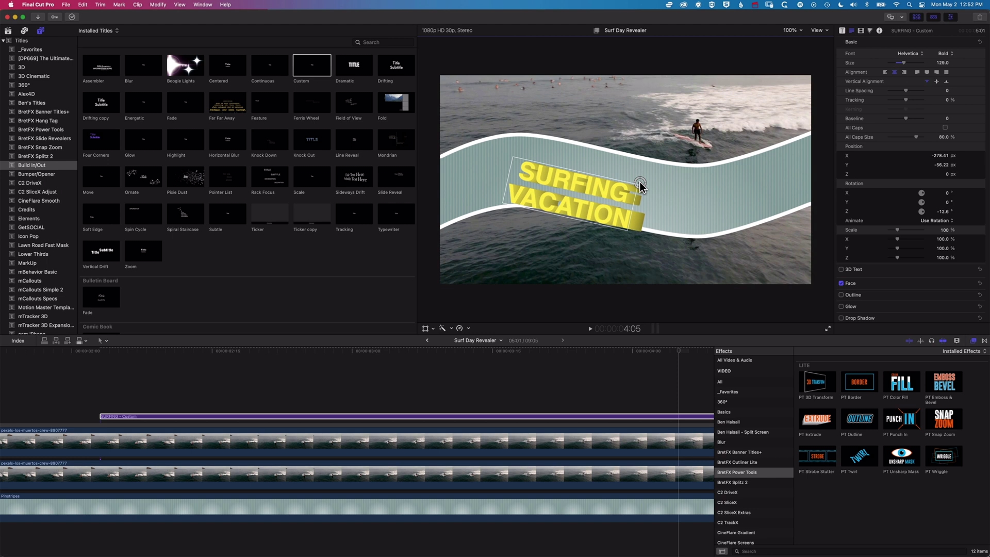
pyautogui.moveTo(589, 192)
pyautogui.mouseDown()
pyautogui.moveTo(604, 183)
pyautogui.moveTo(581, 180)
pyautogui.mouseUp()
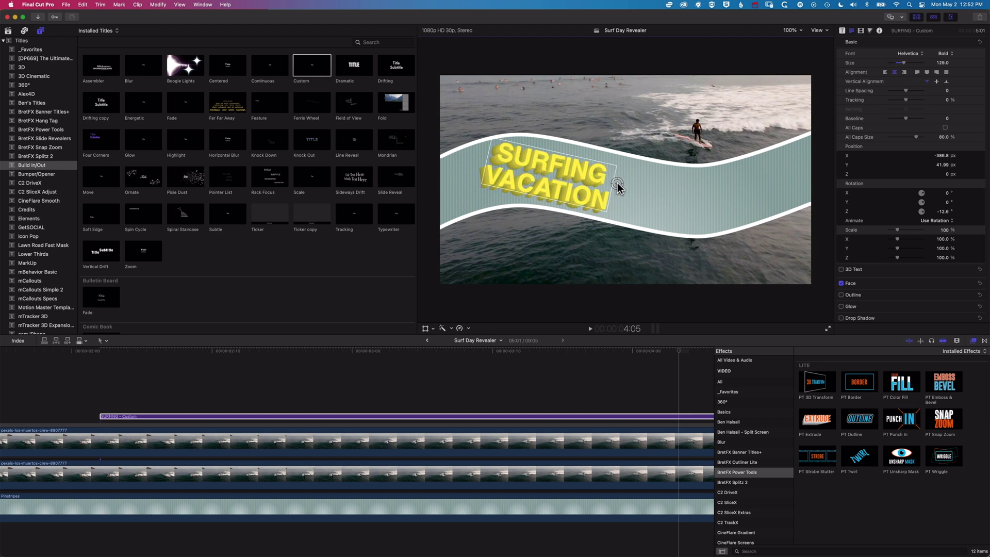
pyautogui.moveTo(534, 179); pyautogui.dragTo(588, 185)
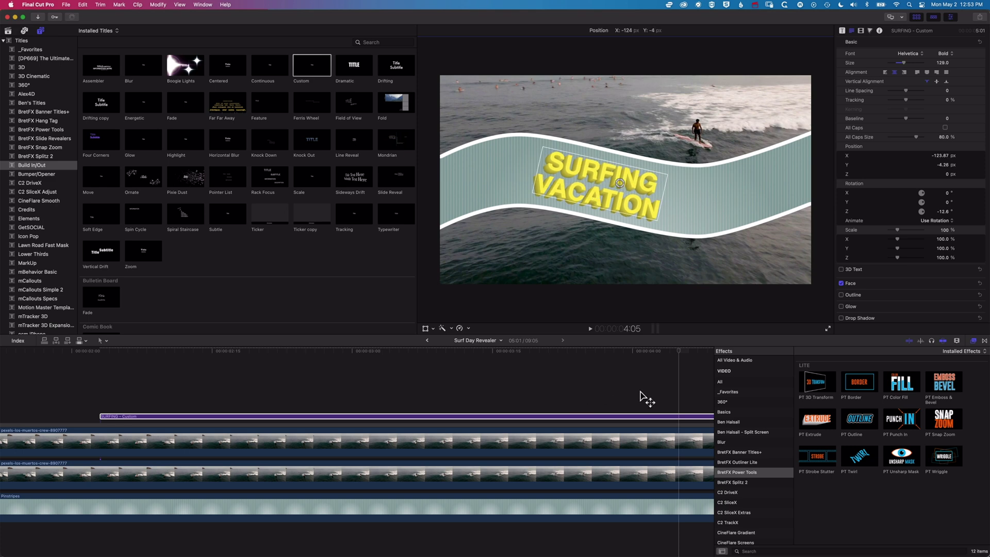
# - Play from about 2:06 to check the extruded title's entrance, then return to the start of the section
pyautogui.click(129, 365)
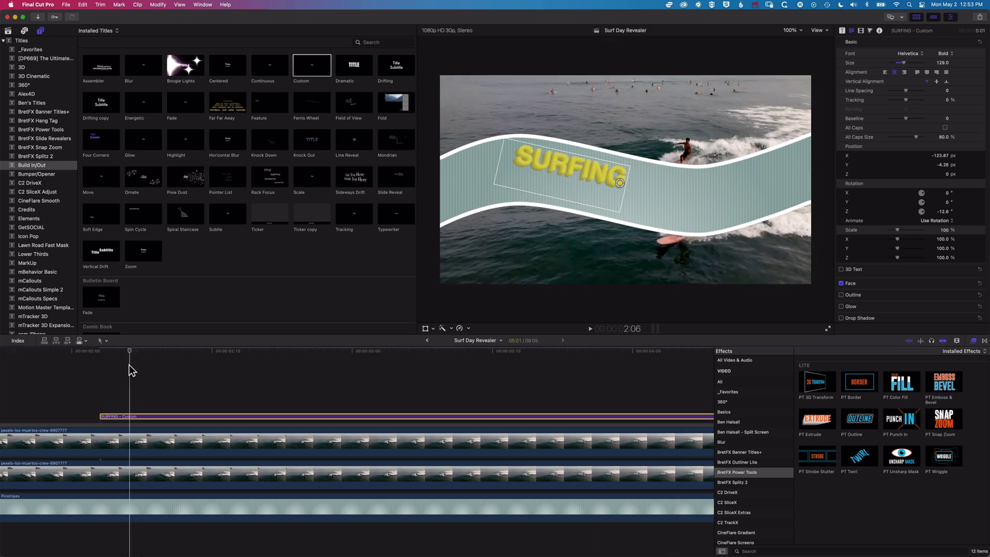
pyautogui.press('space')
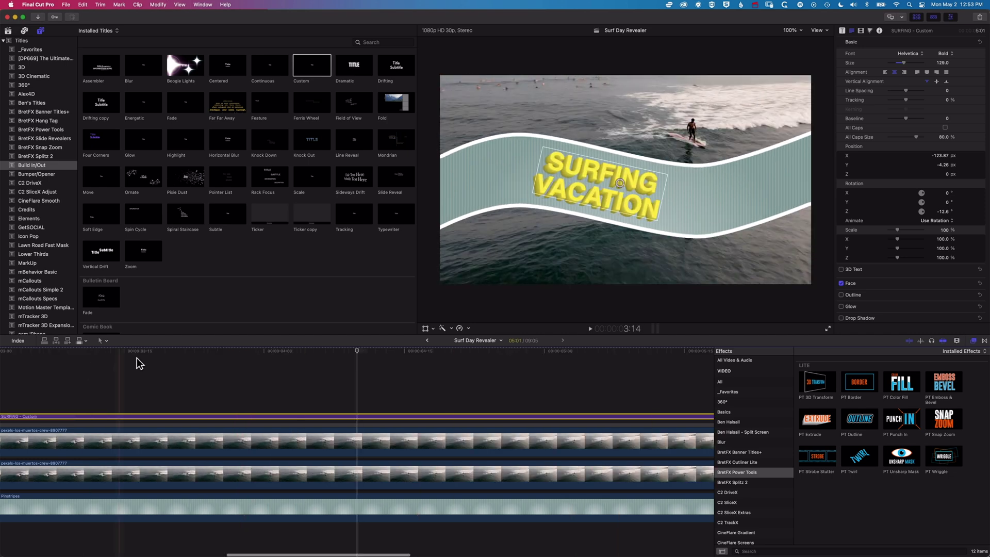
pyautogui.press('space')
pyautogui.hscroll(5, 190, 379)
pyautogui.hscroll(-5, 190, 379)
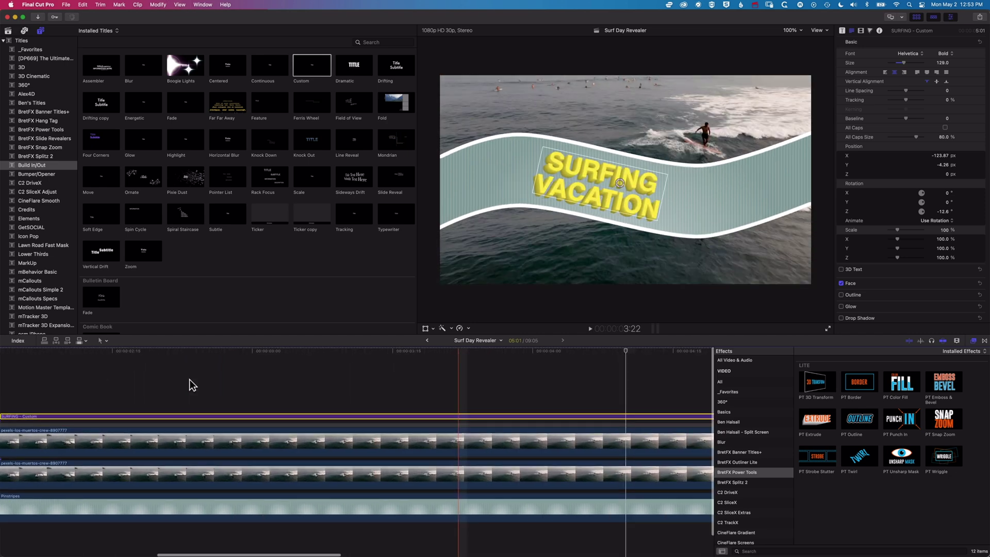
pyautogui.click(295, 352)
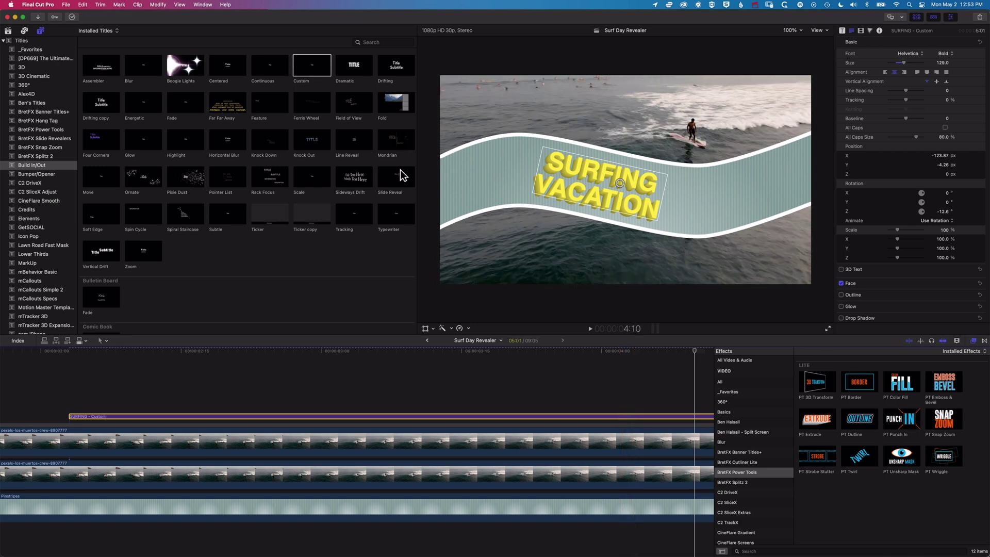
# - Add a second Custom title above the SURFING title, starting at about 3:18, and play across its start
pyautogui.moveTo(307, 64); pyautogui.dragTo(541, 353)
pyautogui.hotkey('shift', 'z')
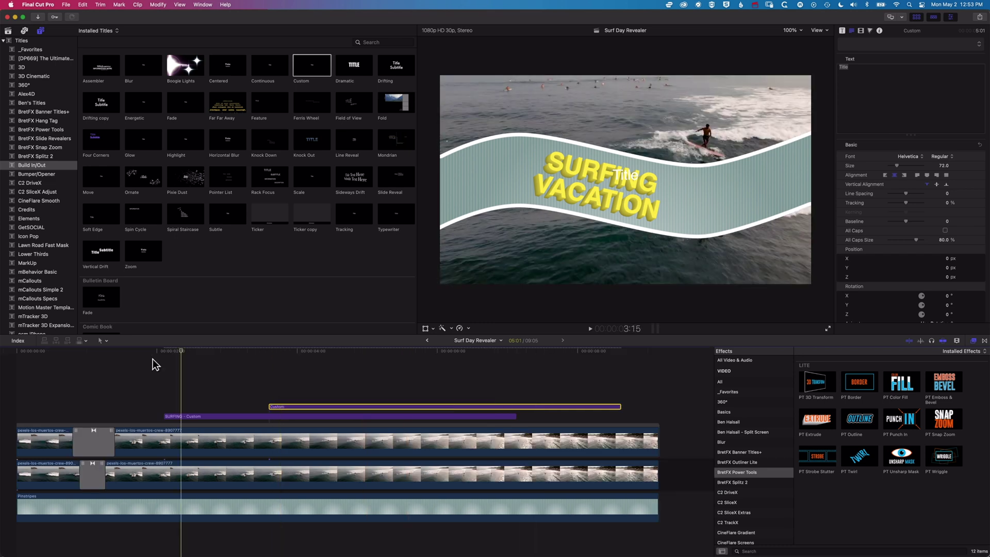
pyautogui.press('space')
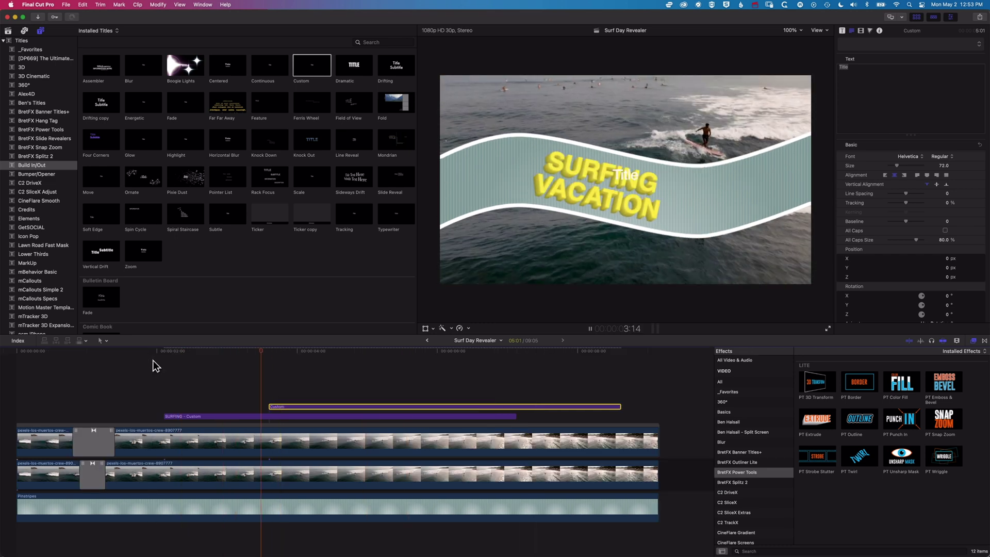
pyautogui.press('space')
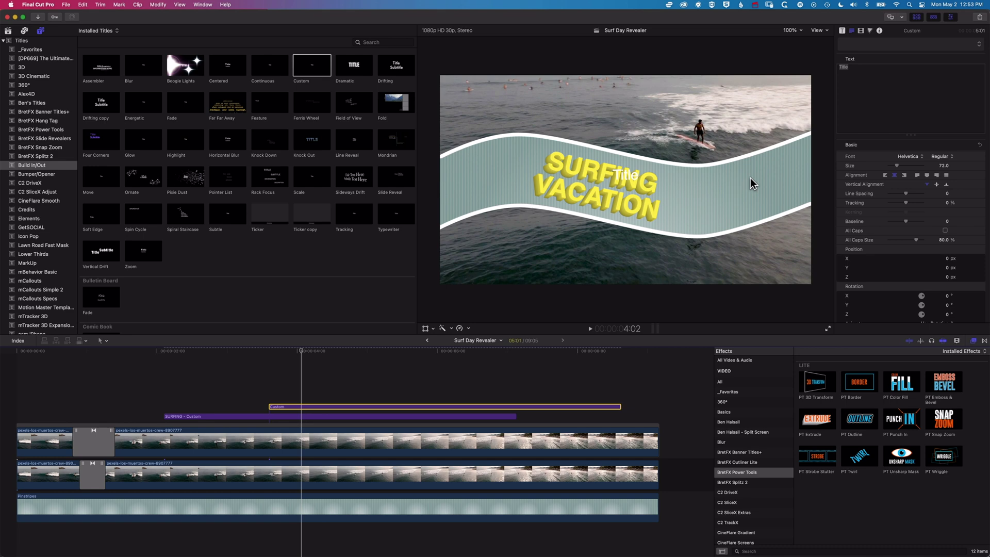
# - Replace the new title's text with the woman and man surfer emojis, size 169, placed at about X 414, Y -157 px
pyautogui.click(855, 72)
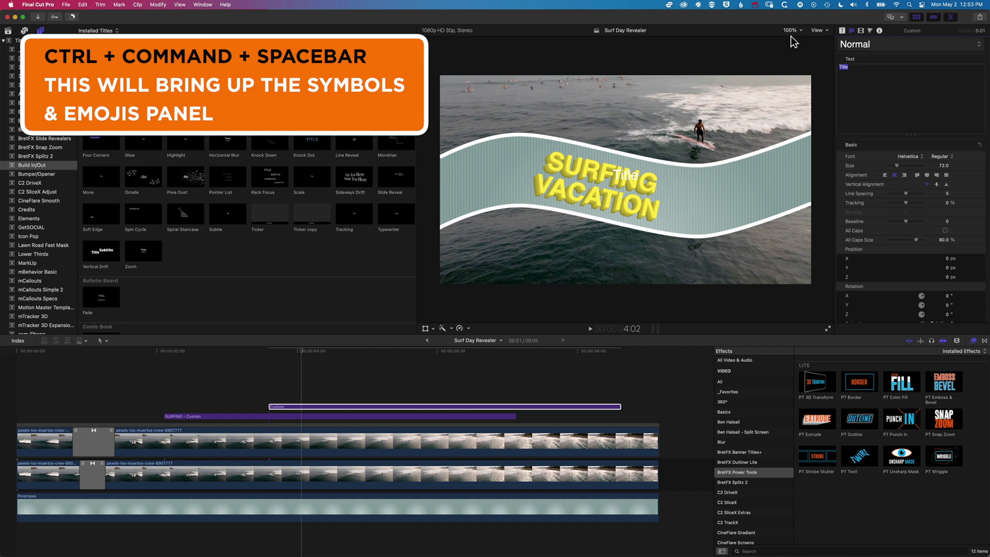
pyautogui.press('ctrl+super+space')
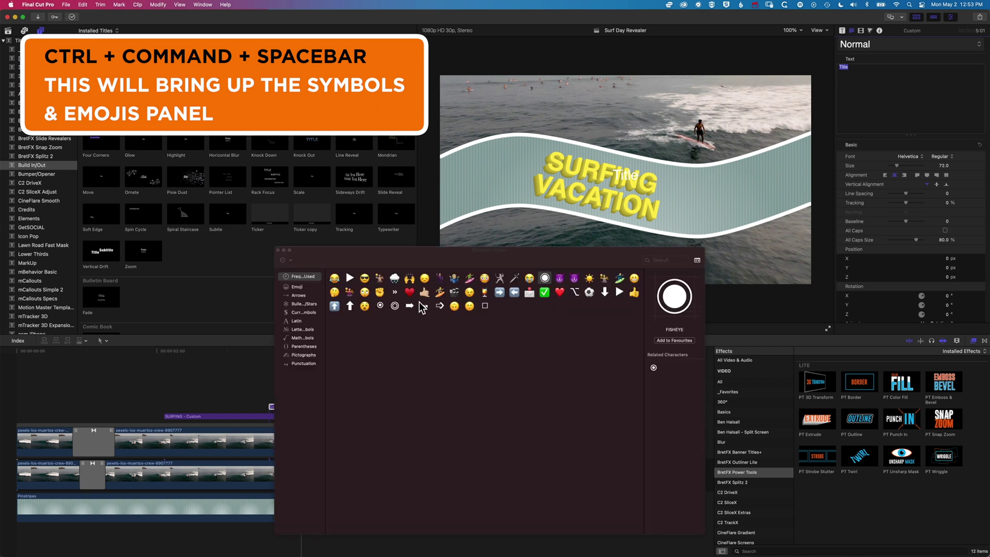
pyautogui.click(470, 279)
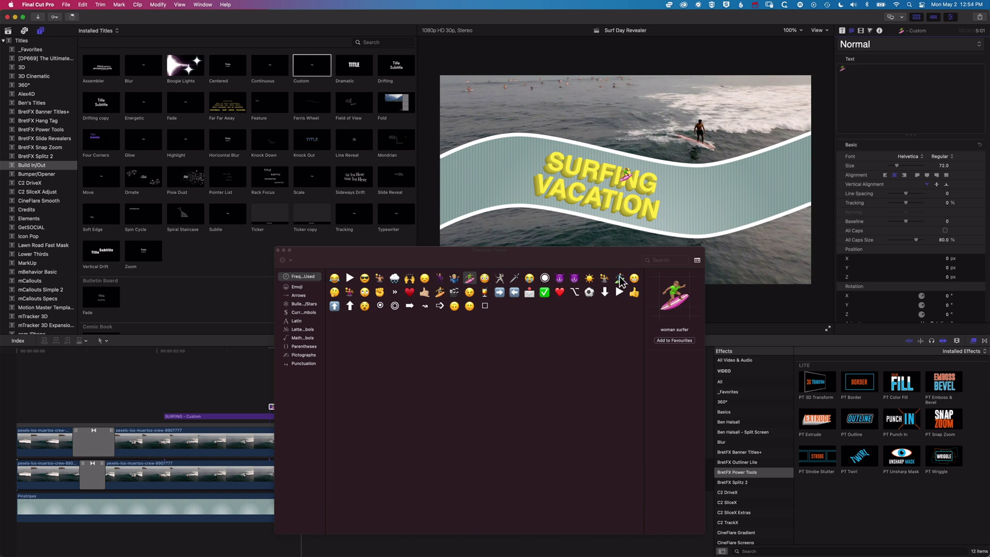
pyautogui.click(620, 279)
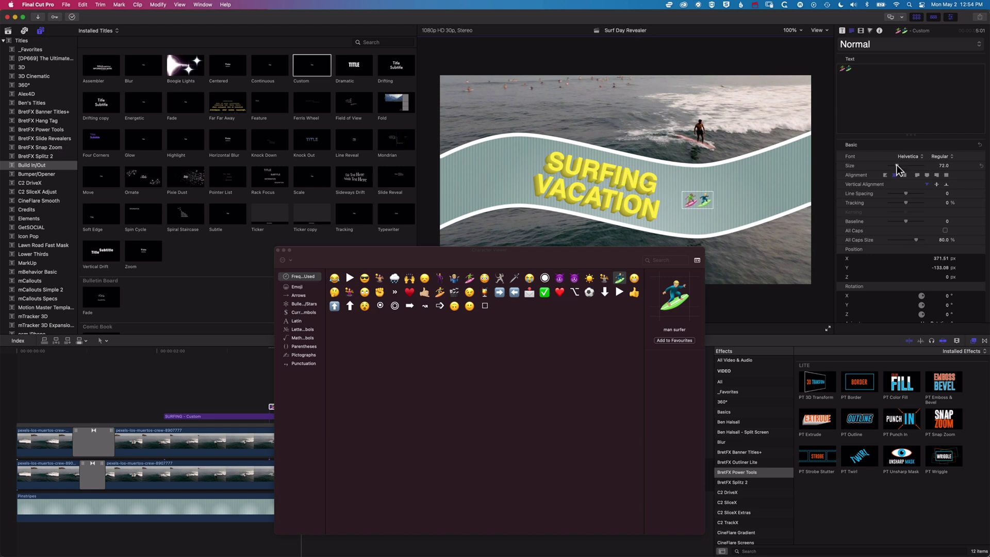
pyautogui.moveTo(899, 166); pyautogui.dragTo(908, 166)
pyautogui.moveTo(722, 194); pyautogui.dragTo(733, 200)
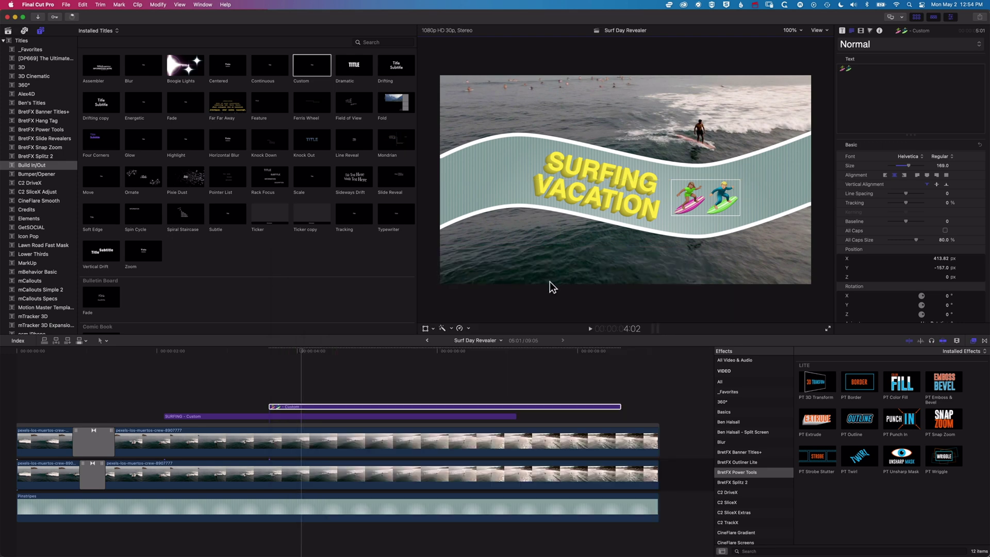
# - At the emoji title's first frame, set its In Opacity to 0% and its In Position to X 19.4, Y 4.4 px
pyautogui.click(842, 31)
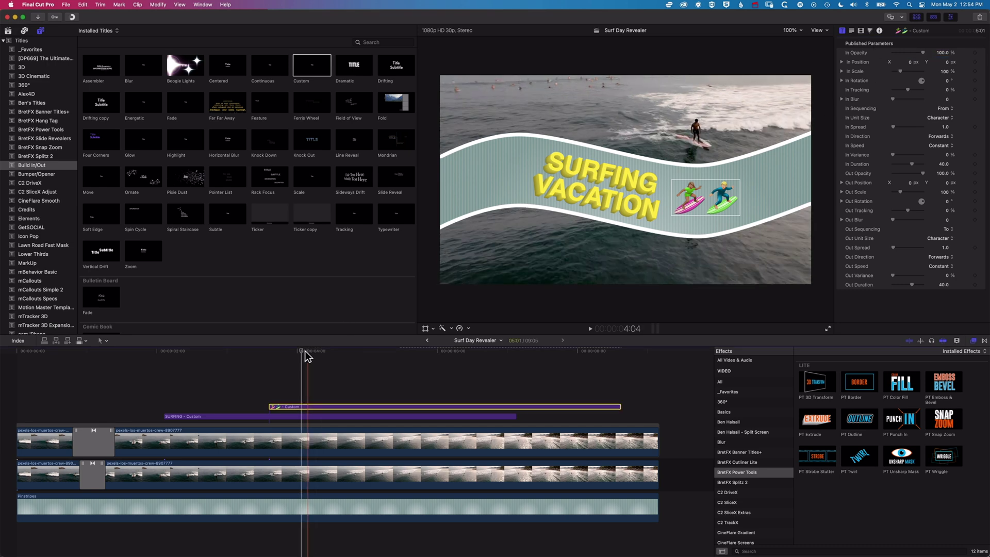
pyautogui.click(269, 351)
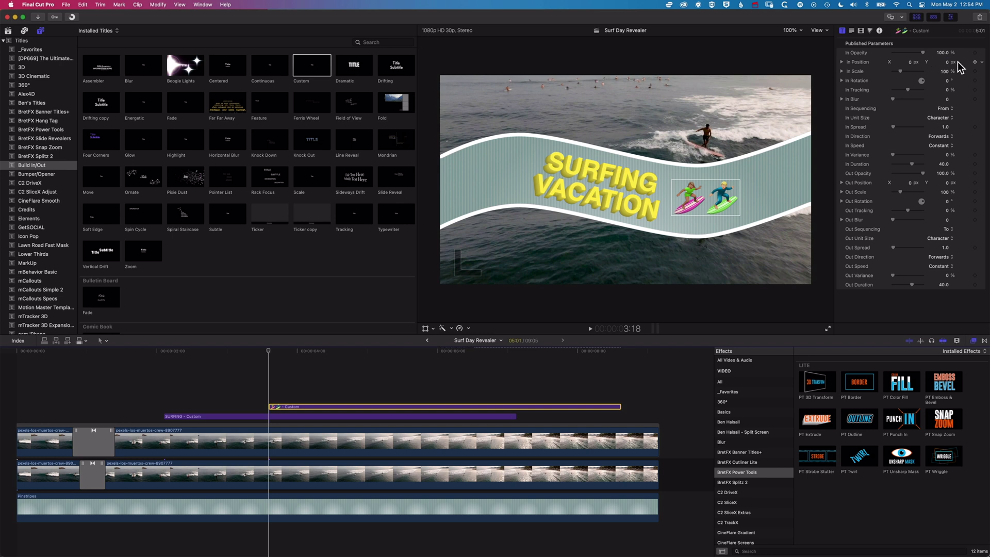
pyautogui.moveTo(949, 66); pyautogui.dragTo(881, 55)
# - Play the sequence from about 1:18 to check the band opening and both title entrances
pyautogui.click(244, 353)
pyautogui.click(130, 353)
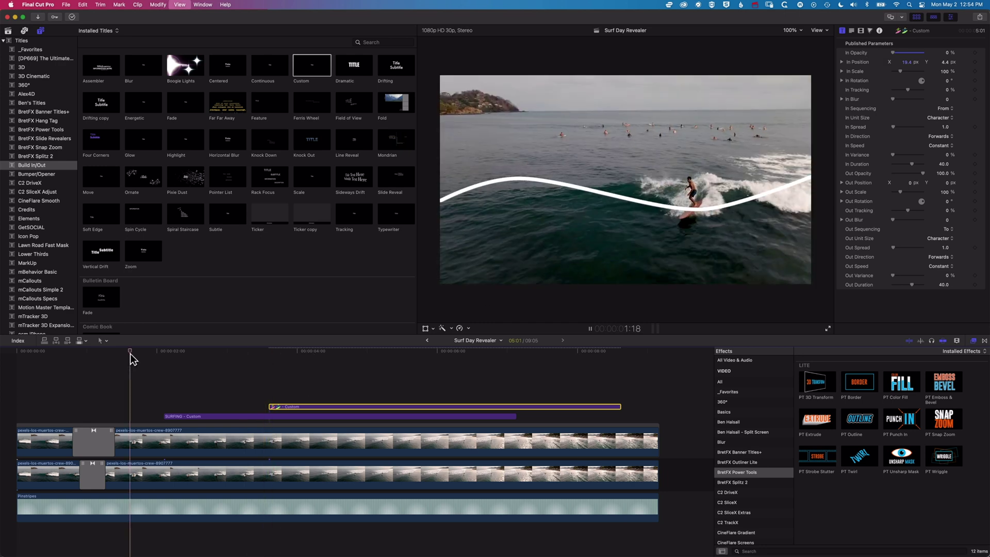
pyautogui.press('space')
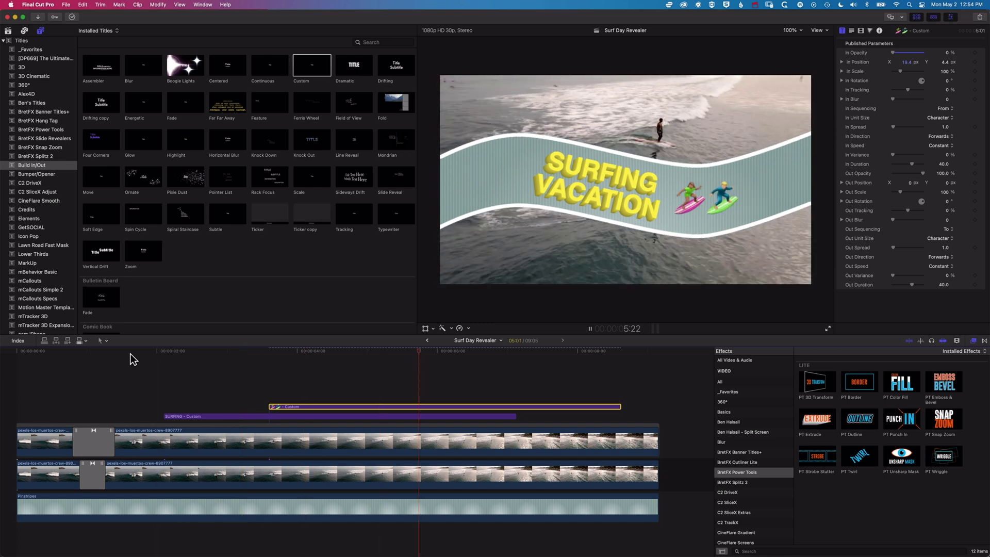
pyautogui.press('space')
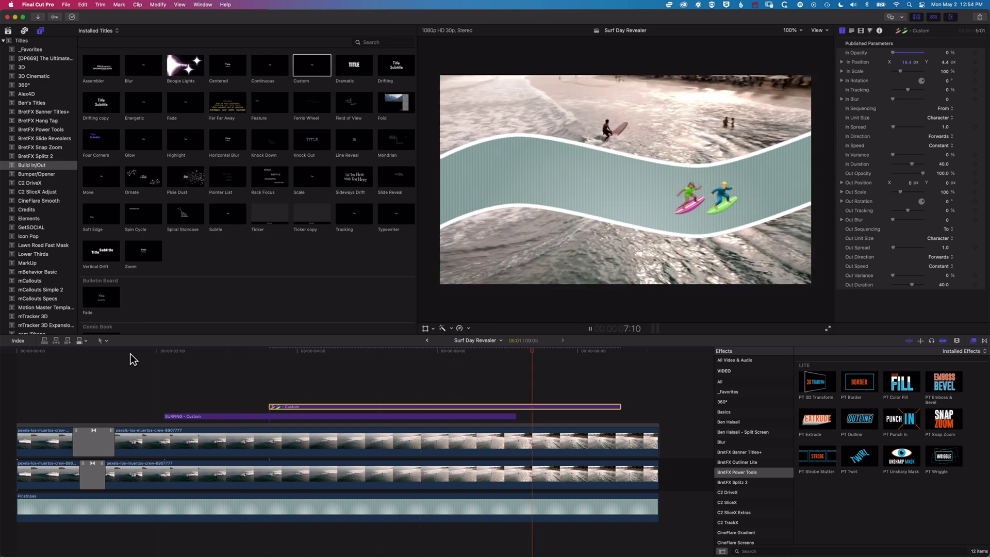
# - Extend the SURFING title and the emoji title to the end of the Pinstripes clip
pyautogui.click(514, 416)
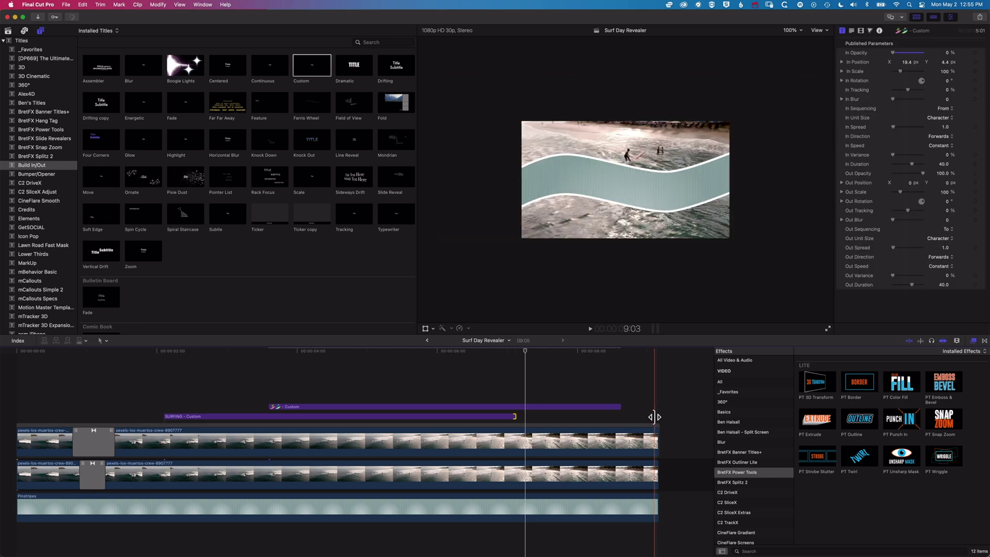
pyautogui.moveTo(654, 416); pyautogui.dragTo(657, 417)
# - At about 7:22, set the emoji title's Out Opacity to 0%
pyautogui.click(556, 351)
pyautogui.moveTo(557, 352); pyautogui.dragTo(561, 353)
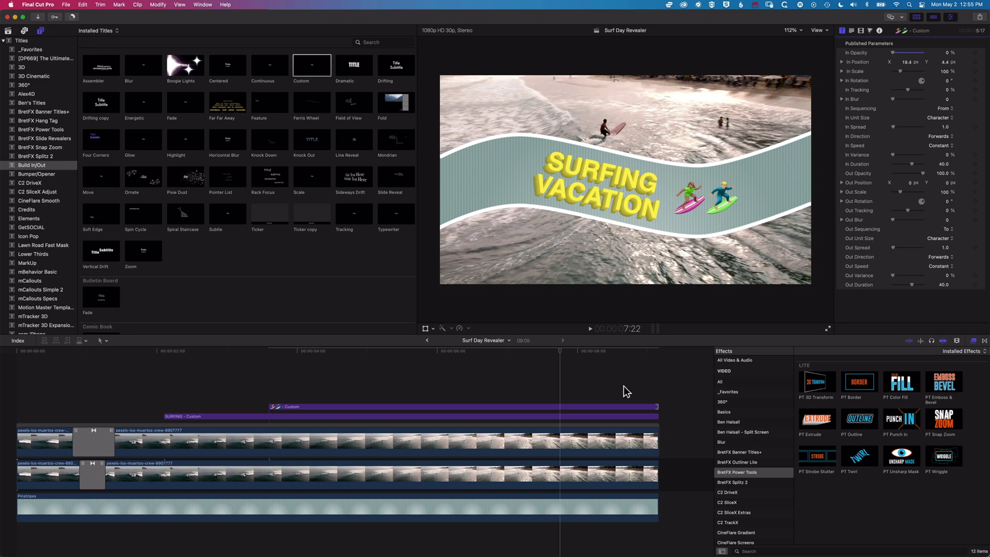
pyautogui.click(545, 407)
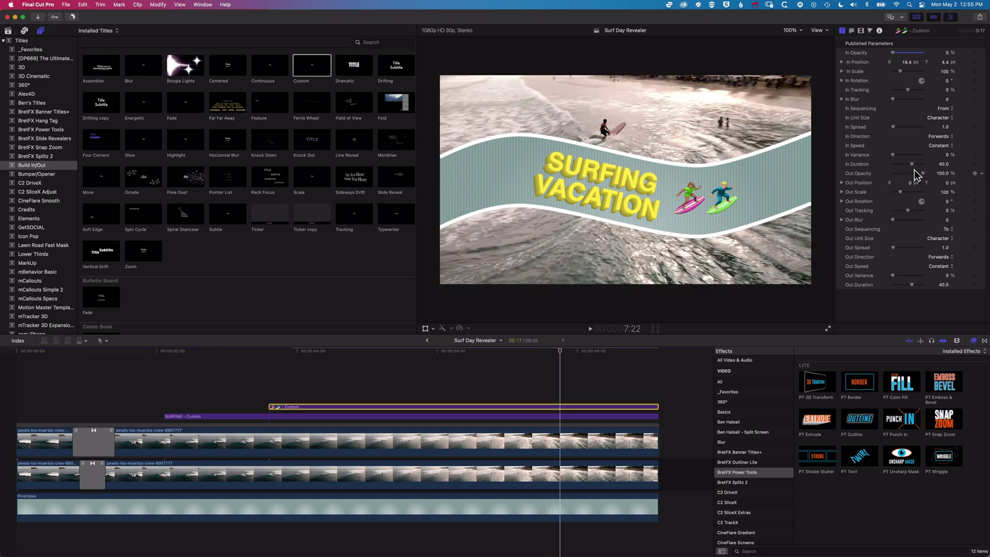
pyautogui.moveTo(923, 173); pyautogui.dragTo(884, 172)
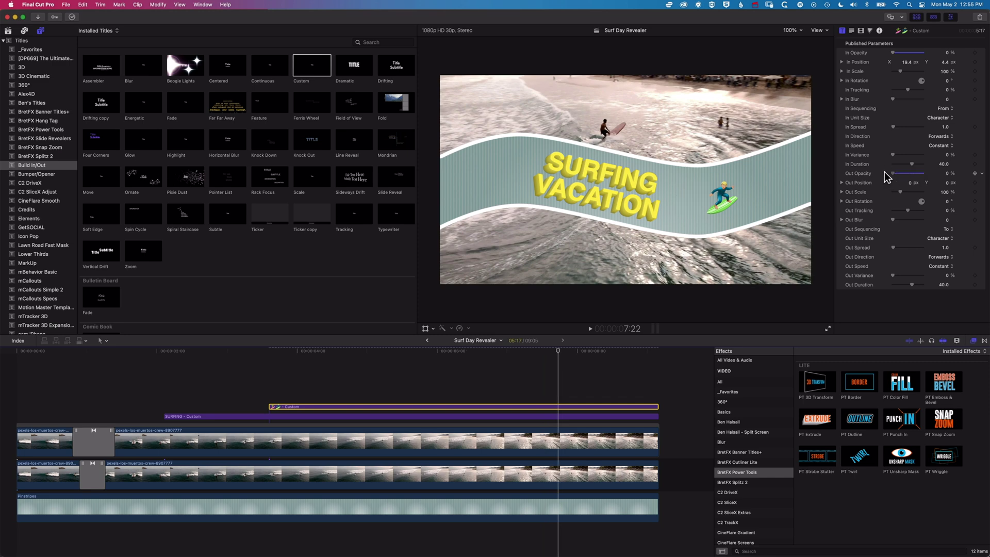
# - Set the SURFING title's Out Opacity to 0%
pyautogui.click(534, 353)
pyautogui.moveTo(534, 354)
pyautogui.mouseDown()
pyautogui.moveTo(618, 356)
pyautogui.moveTo(531, 355)
pyautogui.mouseUp()
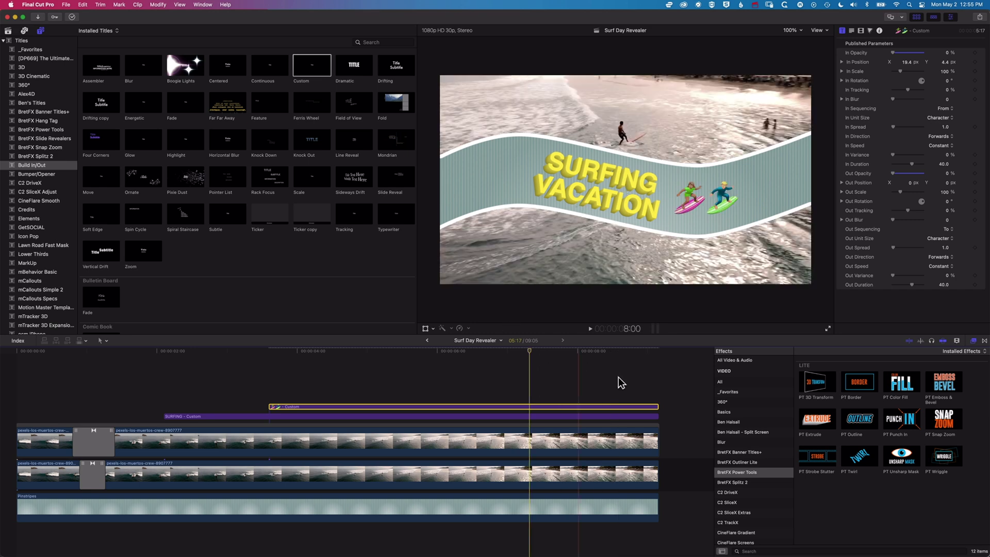
pyautogui.click(599, 416)
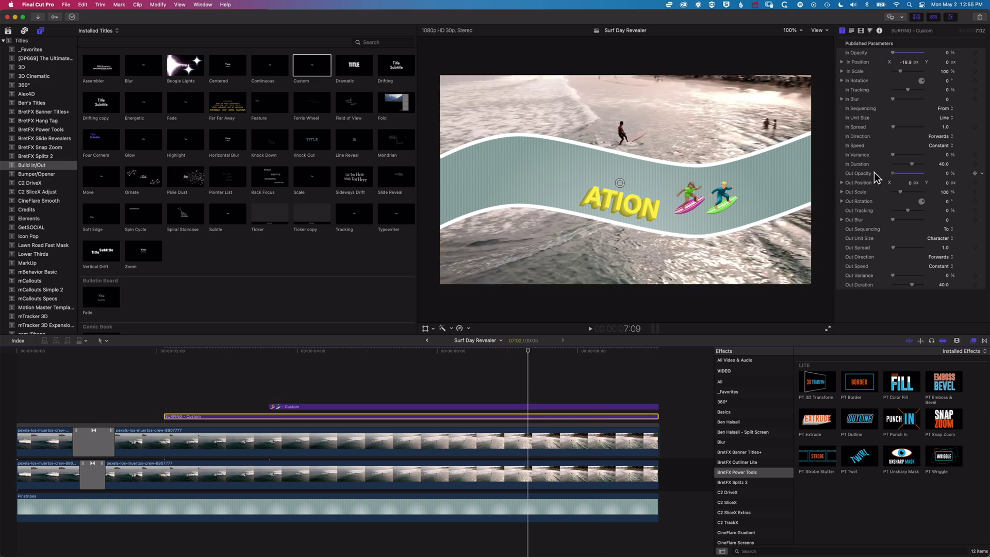
# - Play and scrub the end of the sequence to check how both titles animate out
pyautogui.click(148, 385)
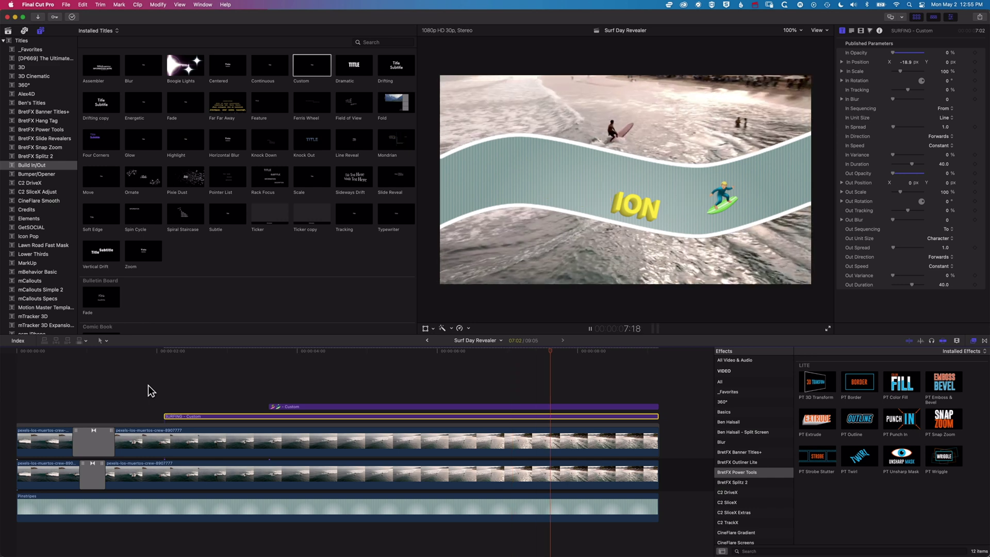
pyautogui.click(602, 364)
pyautogui.moveTo(601, 364); pyautogui.dragTo(538, 363)
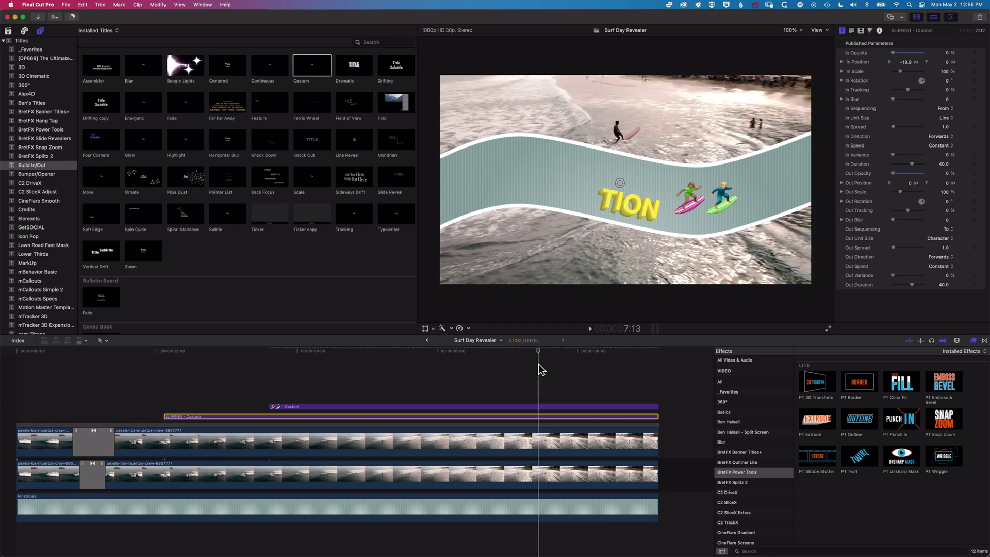
# - Cut the upper and lower surf clips with the Blade tool at about 7:10
pyautogui.click(522, 445)
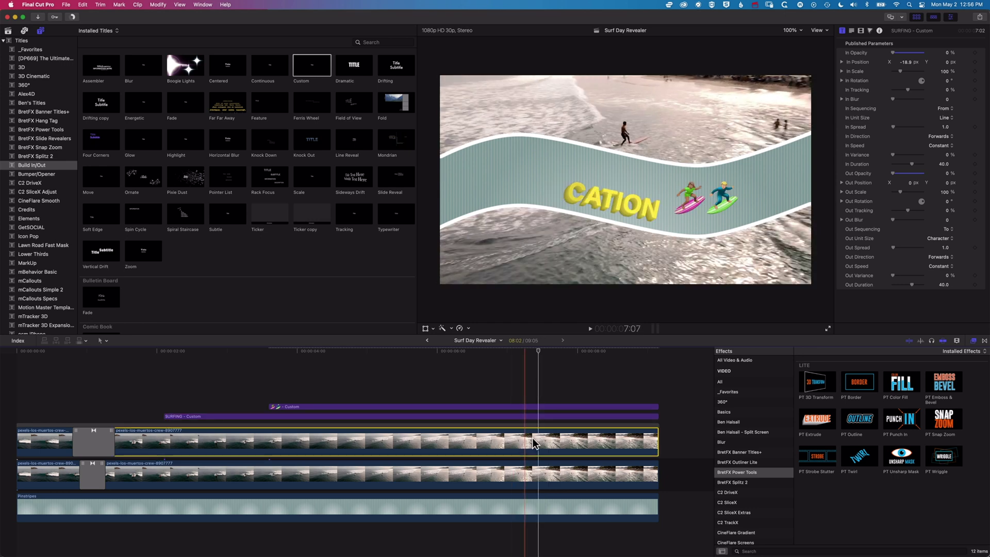
pyautogui.click(533, 444)
pyautogui.press('b')
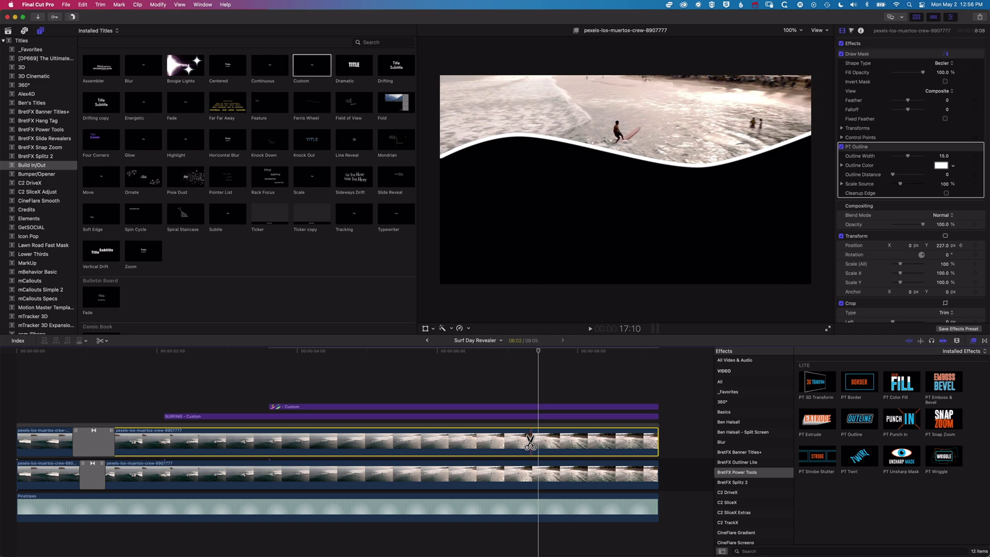
pyautogui.click(531, 444)
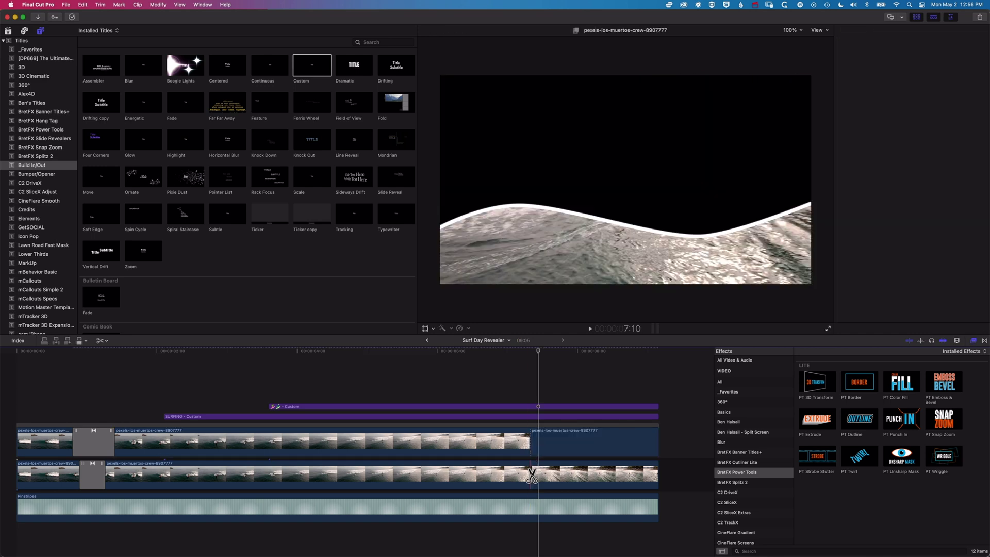
pyautogui.click(532, 474)
# - Show the video animation of the lower surf clip before the cut and add a Position keyframe at 6:11
pyautogui.click(448, 351)
pyautogui.click(457, 352)
pyautogui.moveTo(457, 352); pyautogui.dragTo(459, 379)
pyautogui.press('a')
pyautogui.click(463, 477)
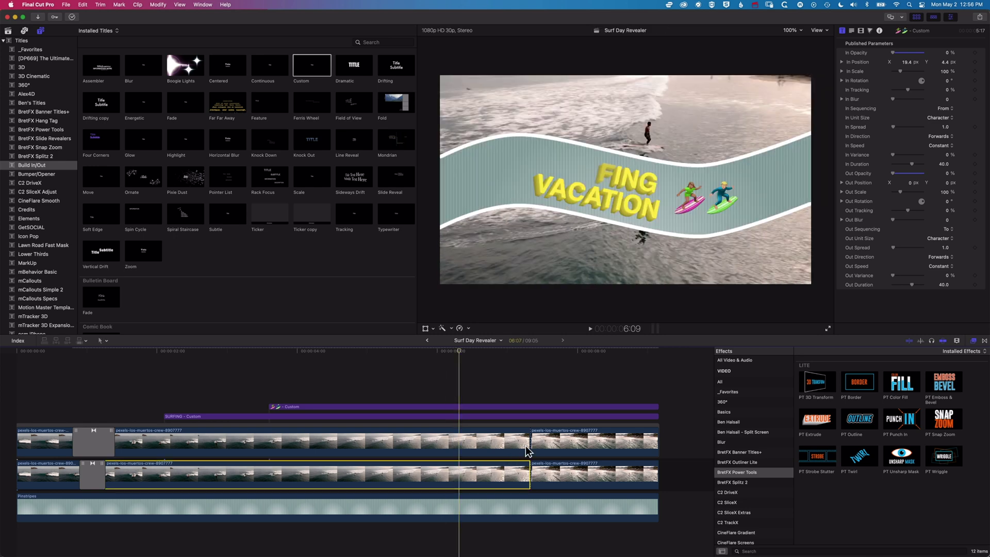
pyautogui.rightClick(469, 474)
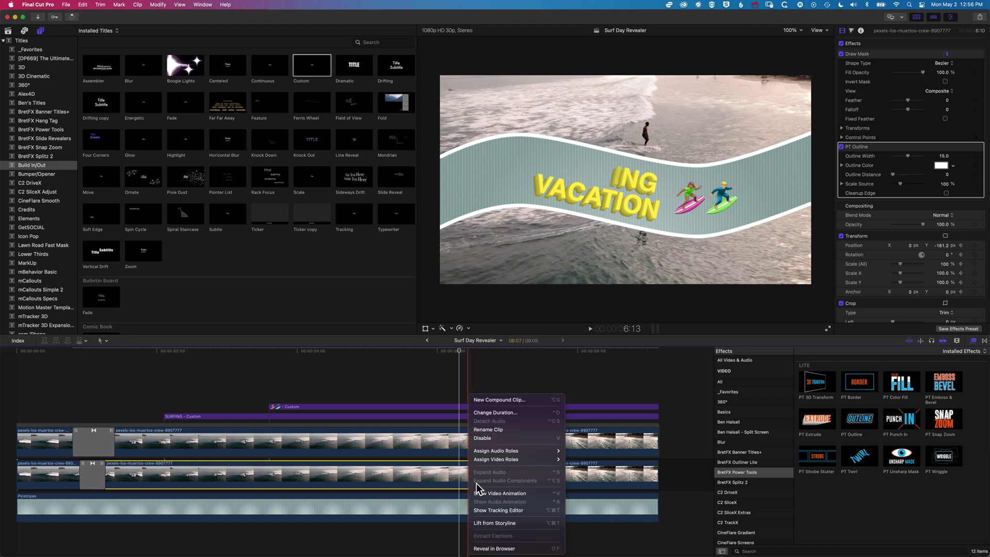
pyautogui.click(490, 493)
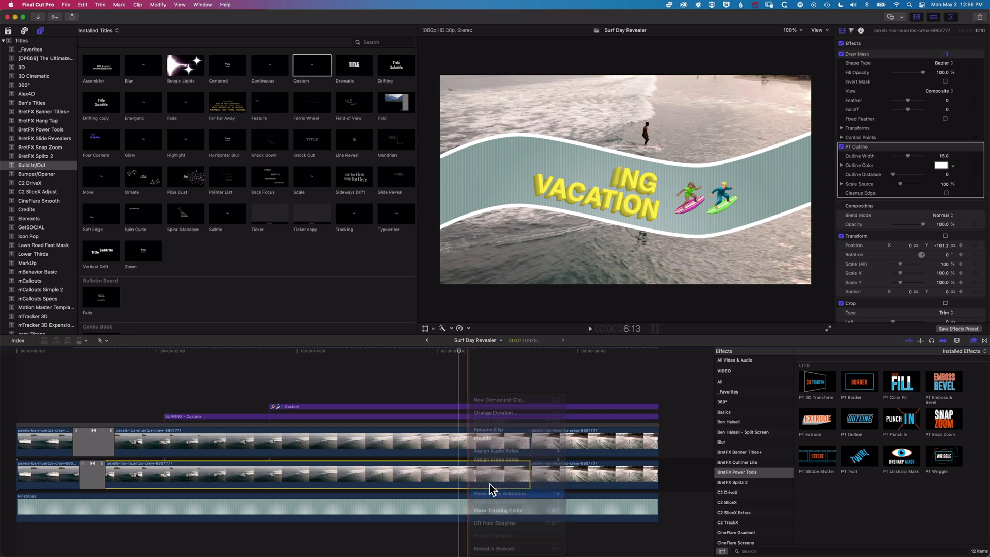
pyautogui.click(463, 353)
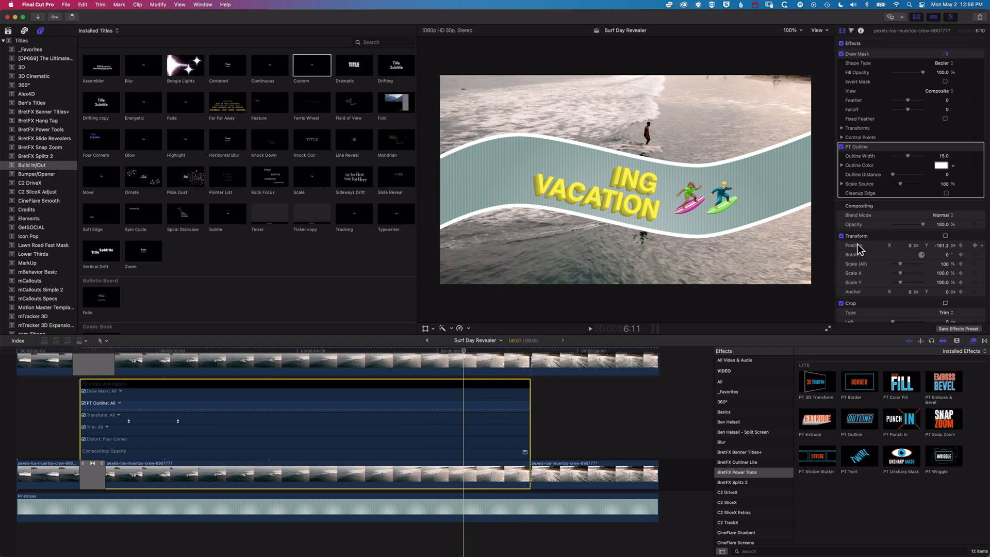
pyautogui.click(975, 246)
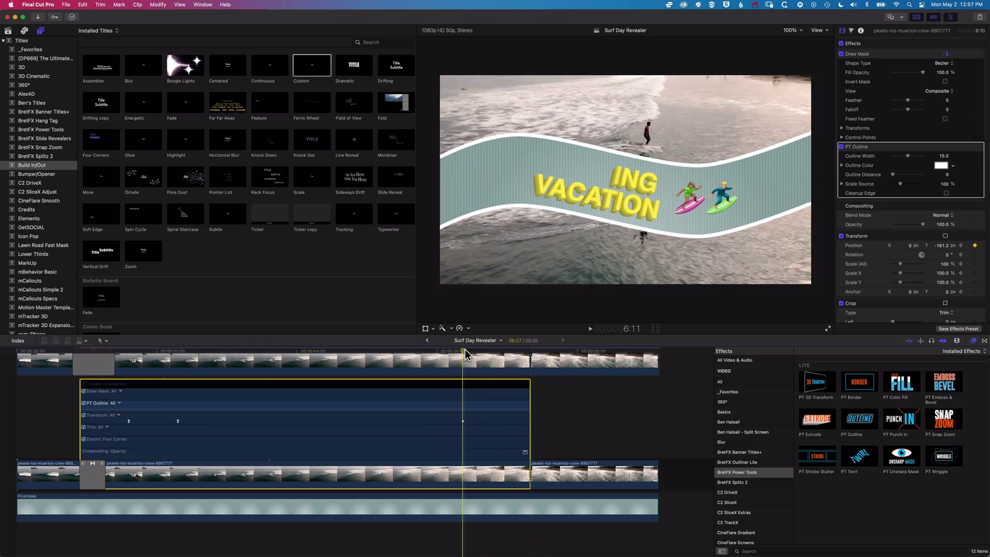
# - At about 6:28, set the lower surf clip's Position Y to 0 px to keyframe the band closing from below
pyautogui.moveTo(463, 355); pyautogui.dragTo(504, 354)
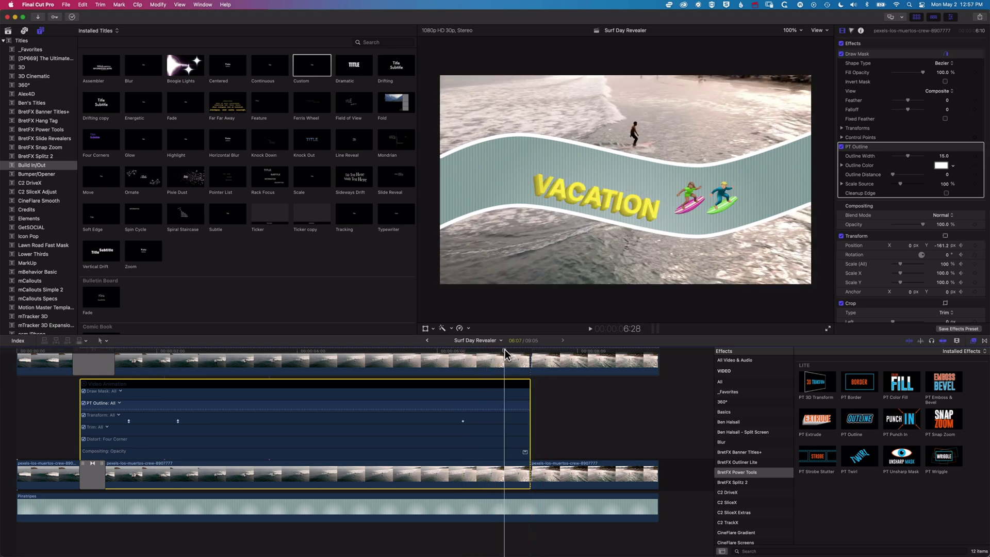
pyautogui.click(941, 246)
pyautogui.write('-99.2')
pyautogui.press('Return')
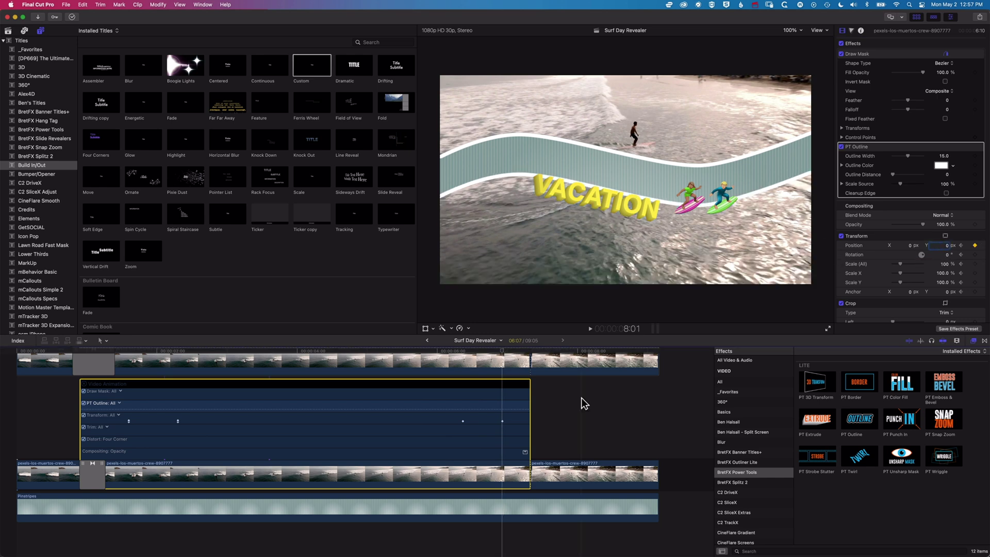
# - Play from about 6:07 to check the lower surf clip's closing move
pyautogui.press('space')
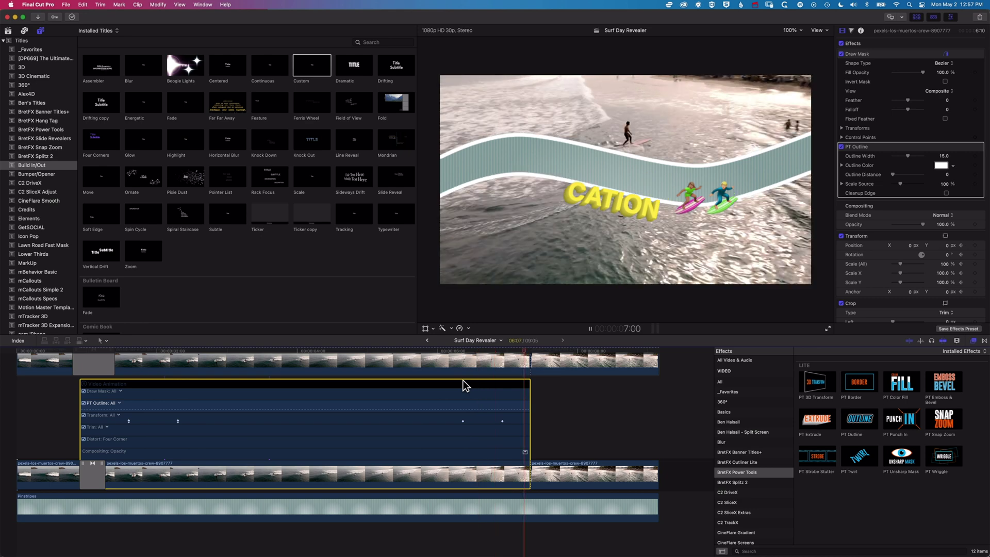
pyautogui.press('space')
pyautogui.click(455, 355)
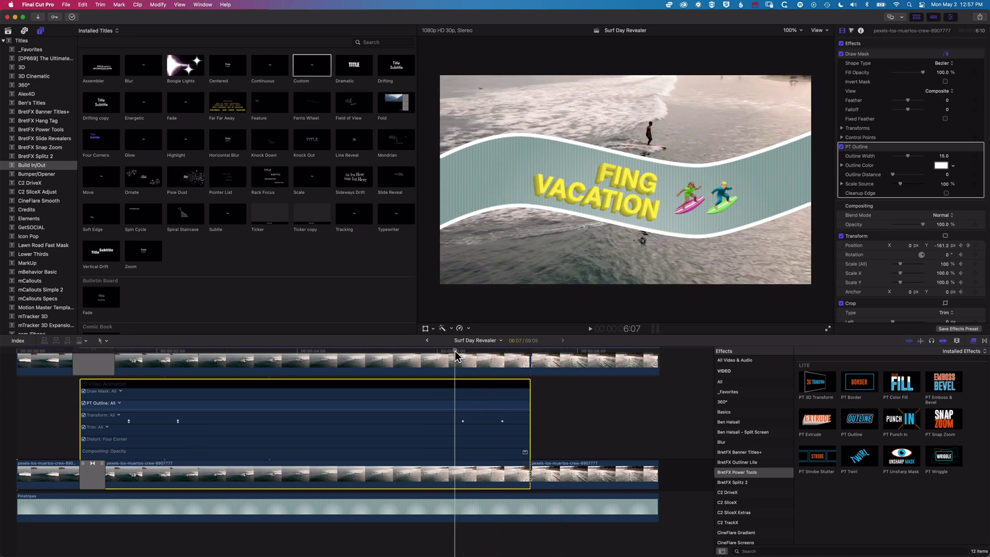
pyautogui.press('space')
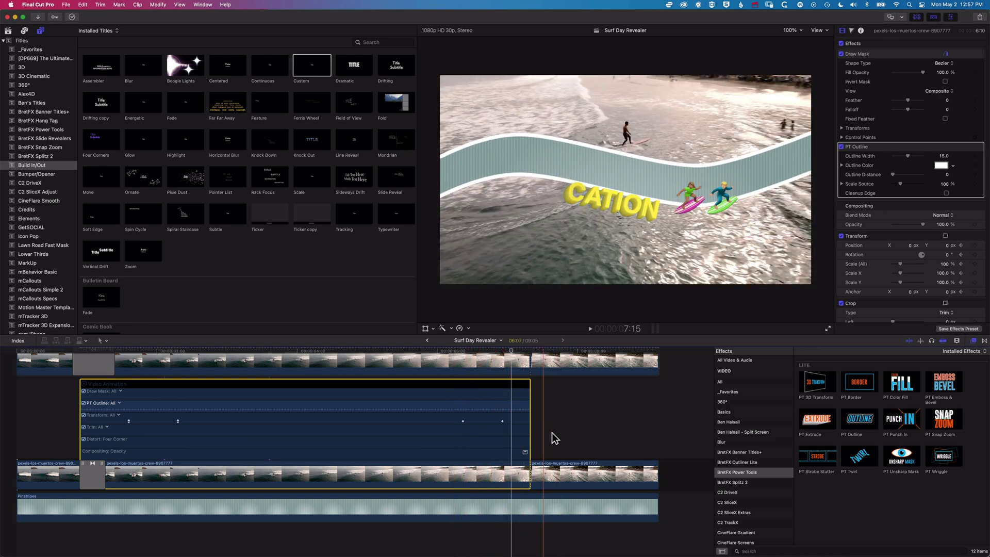
# - Reset the Position of the short lower surf clip after the cut and close the lower clip's video animation
pyautogui.click(564, 479)
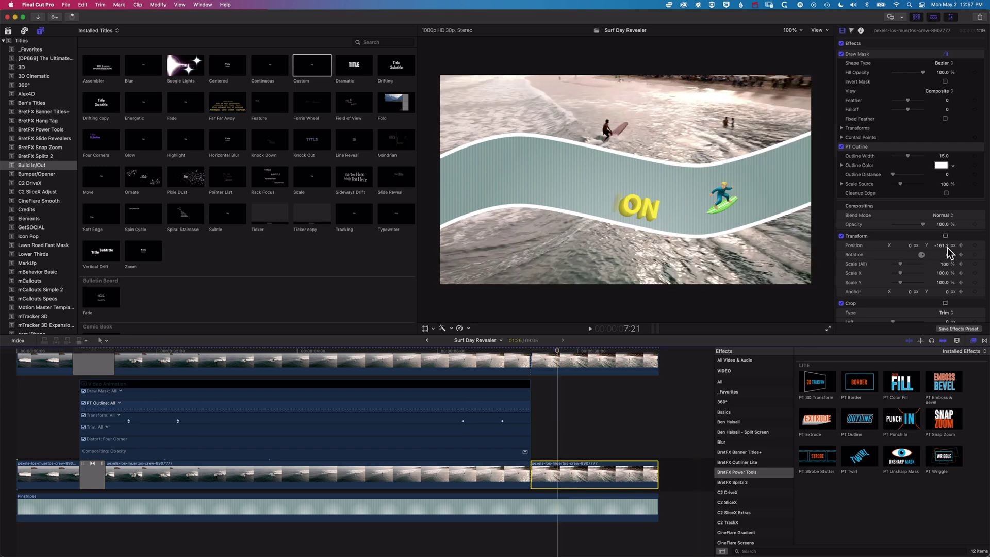
pyautogui.click(982, 237)
pyautogui.click(976, 242)
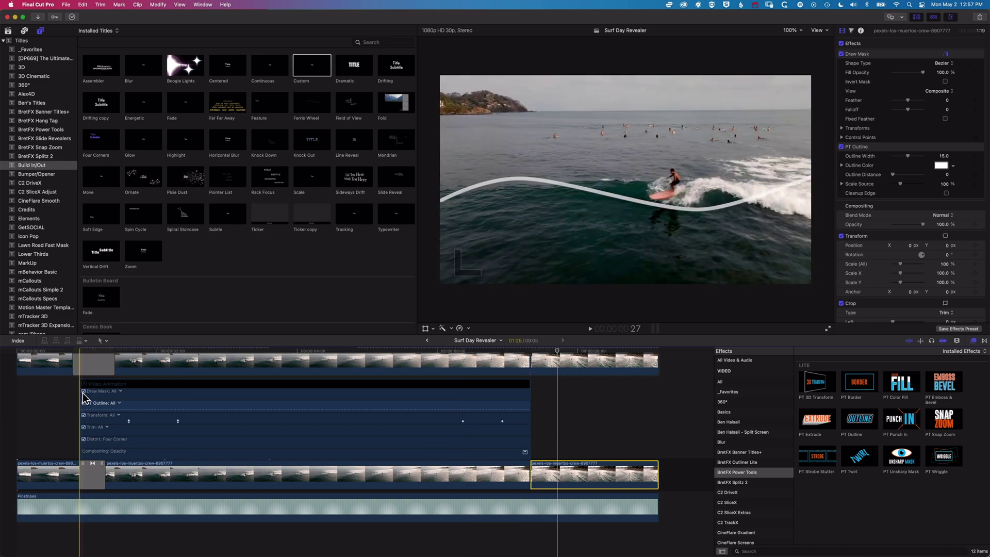
pyautogui.click(84, 384)
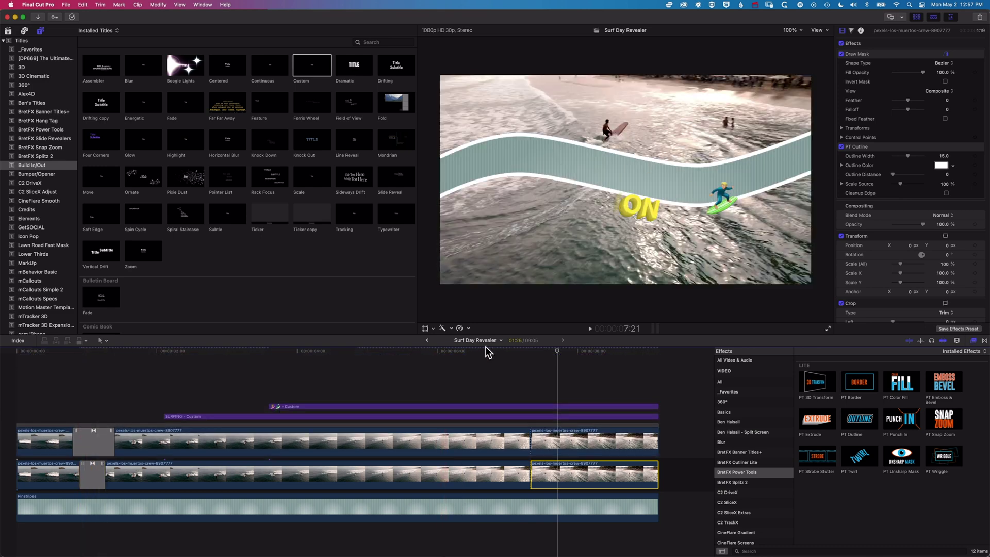
# - Shorten both titles so the emoji title ends at about 6:28 and the SURFING title ends slightly after it
pyautogui.click(484, 353)
pyautogui.press('space')
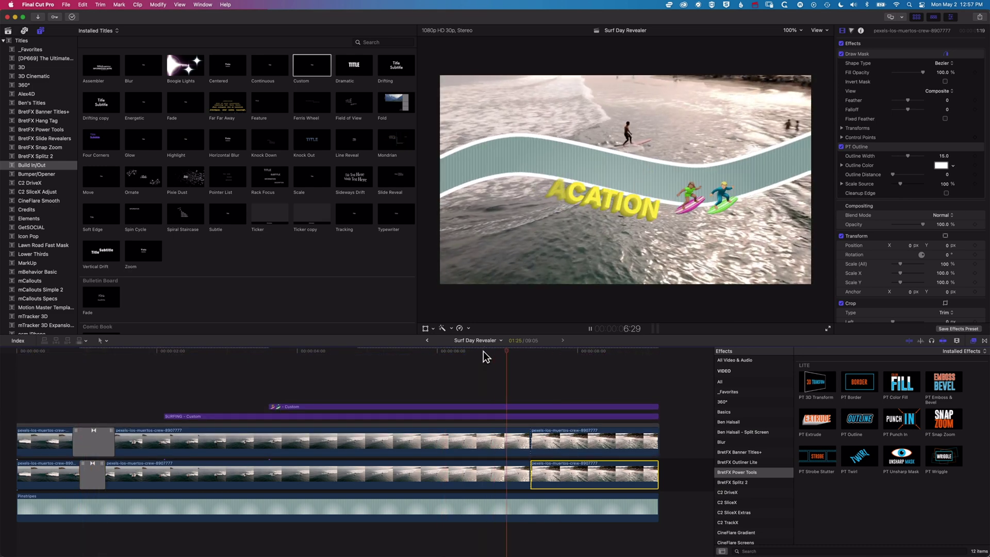
pyautogui.moveTo(658, 417); pyautogui.dragTo(504, 407)
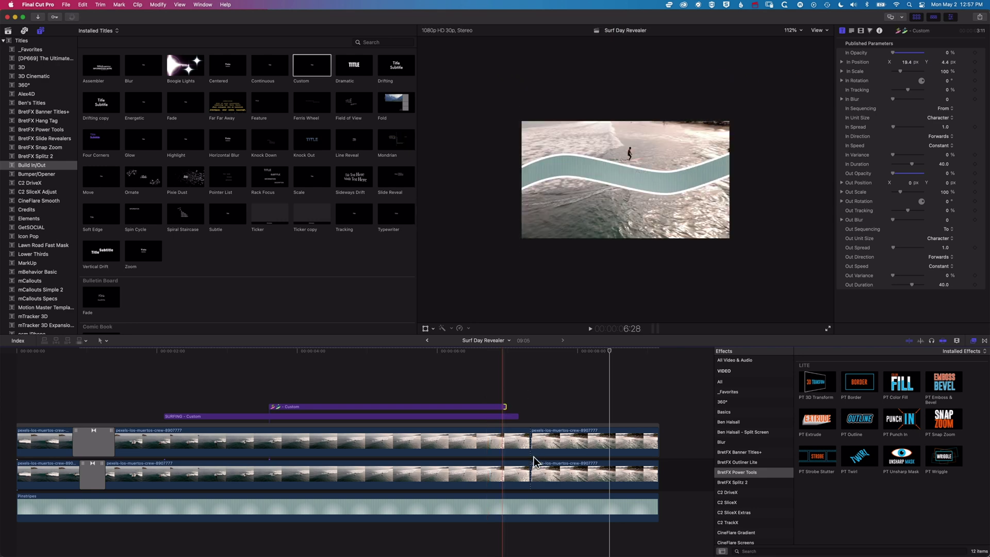
# - Reset the Position of the short upper surf clip after the cut
pyautogui.click(552, 444)
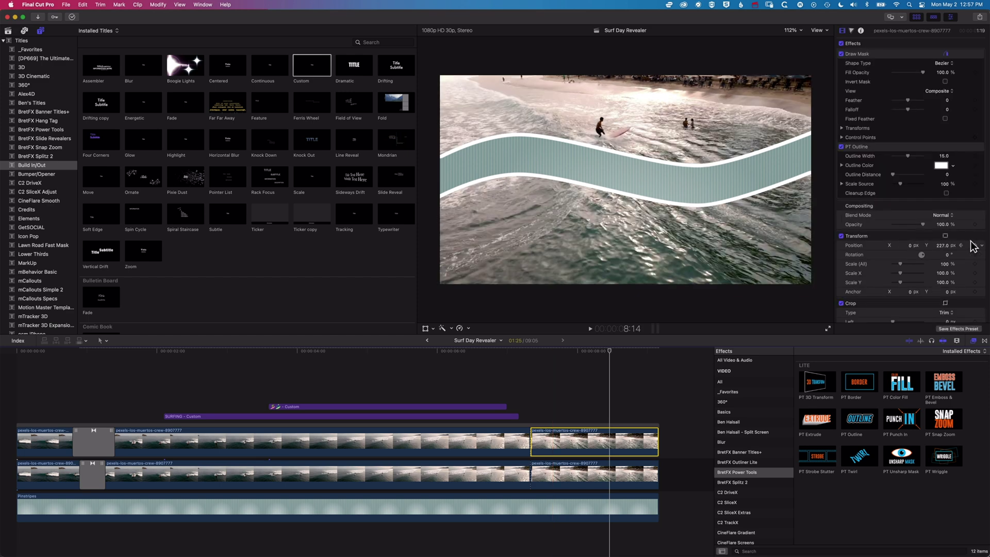
pyautogui.click(983, 237)
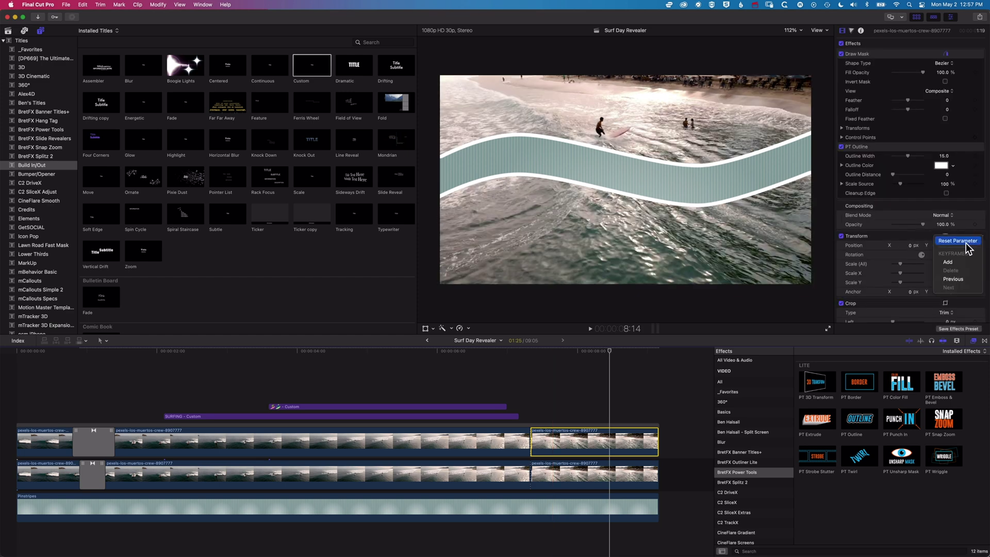
pyautogui.click(968, 248)
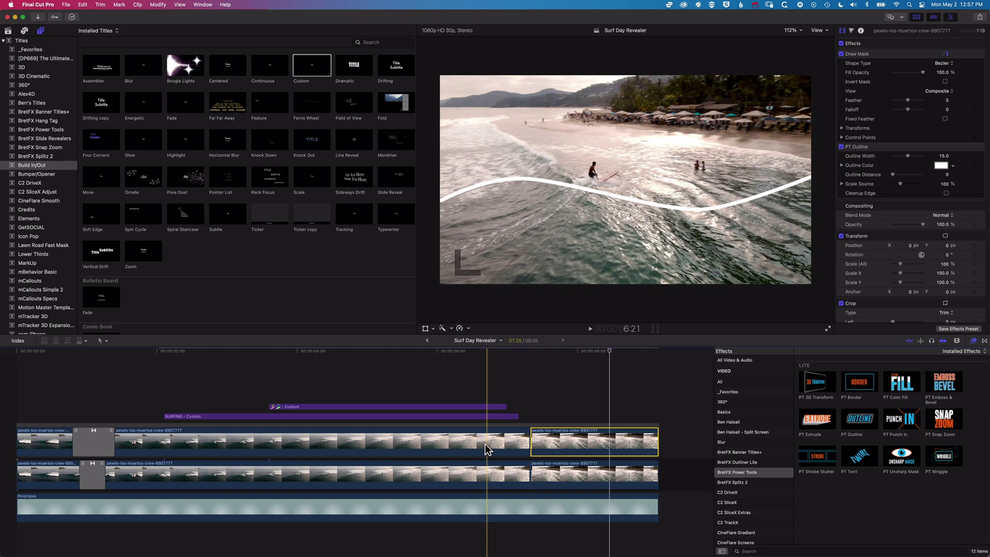
# - Show the video animation of the upper surf clip before the cut and add a Position keyframe at 6:02
pyautogui.click(485, 451)
pyautogui.rightClick(443, 446)
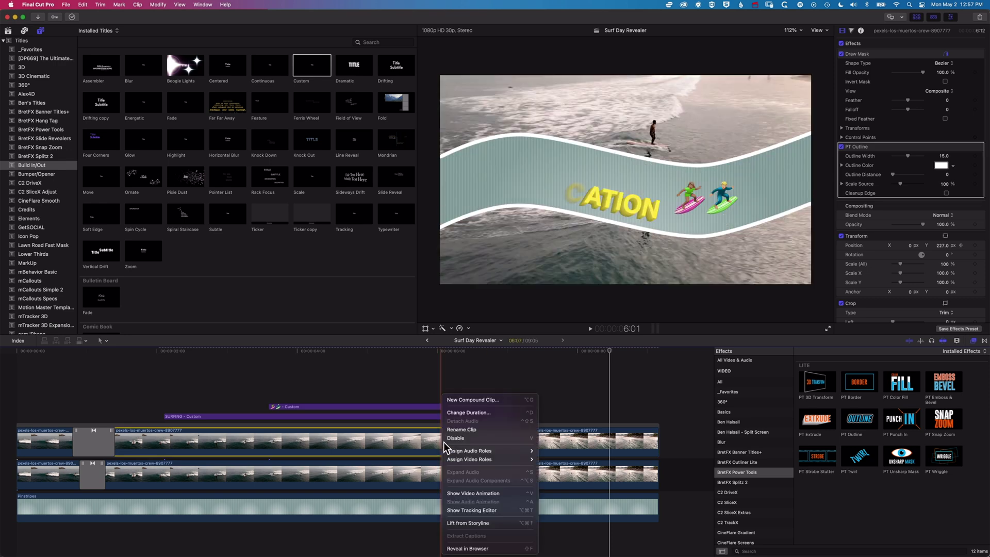
pyautogui.click(469, 493)
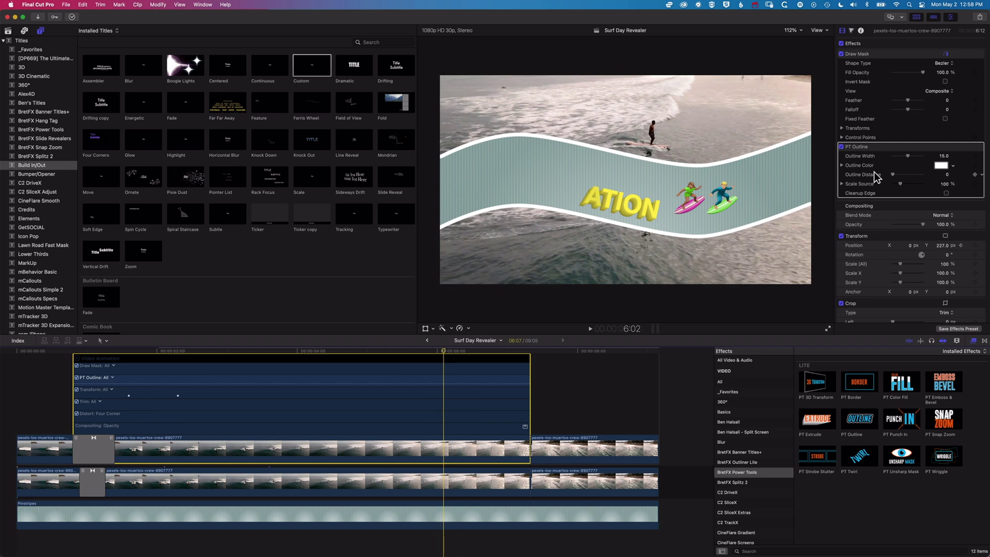
pyautogui.click(975, 246)
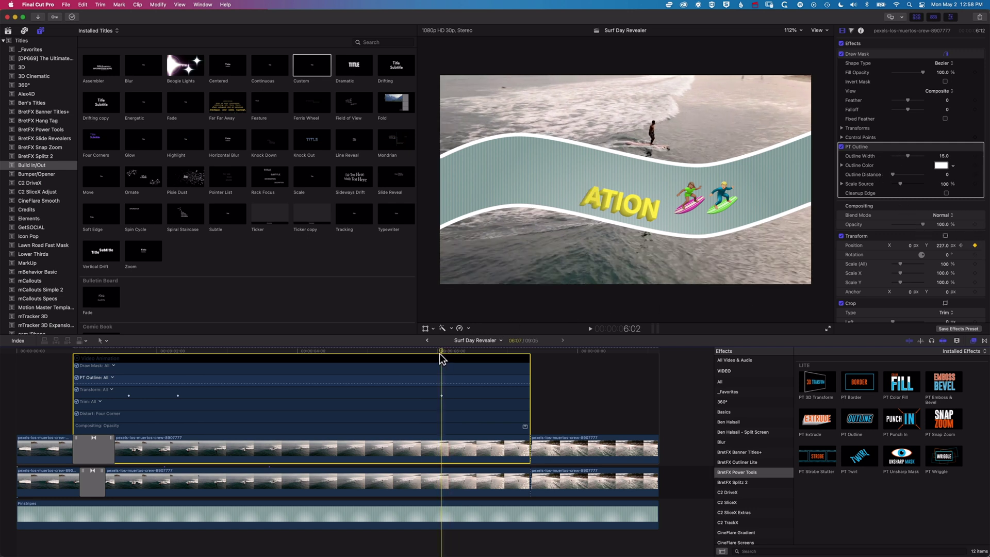
# - At about 6:24, set the upper surf clip's Position Y to 0 px and close its video animation
pyautogui.moveTo(444, 357); pyautogui.dragTo(495, 354)
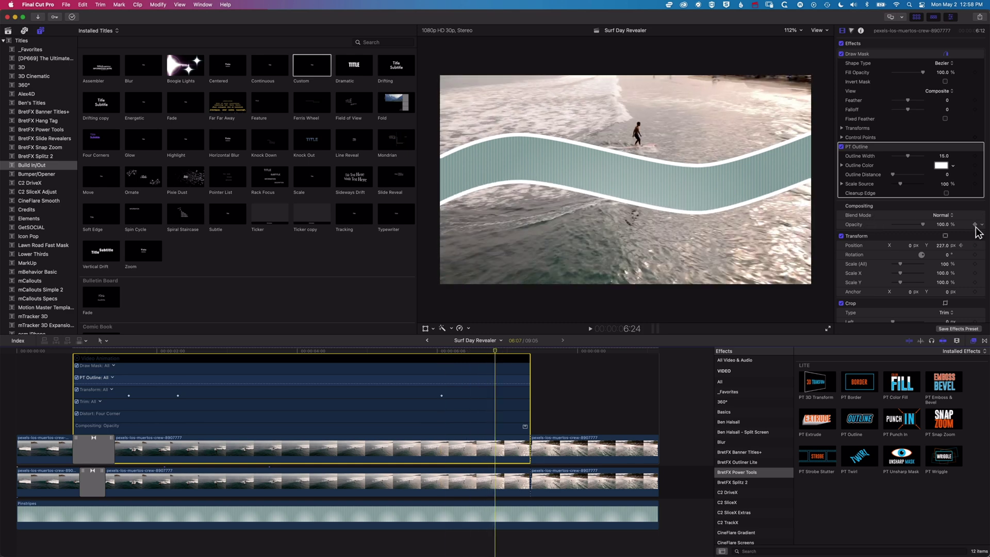
pyautogui.click(946, 246)
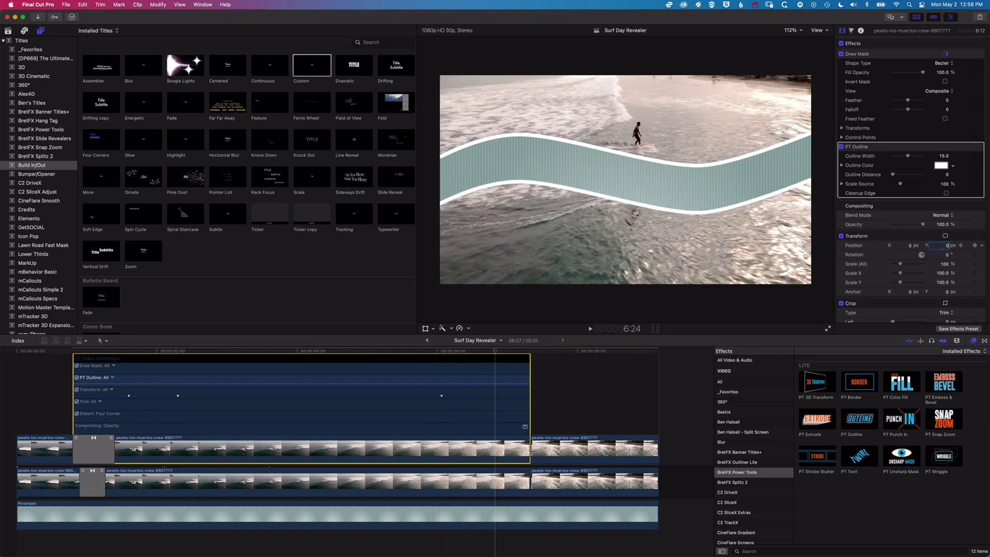
pyautogui.press('Return')
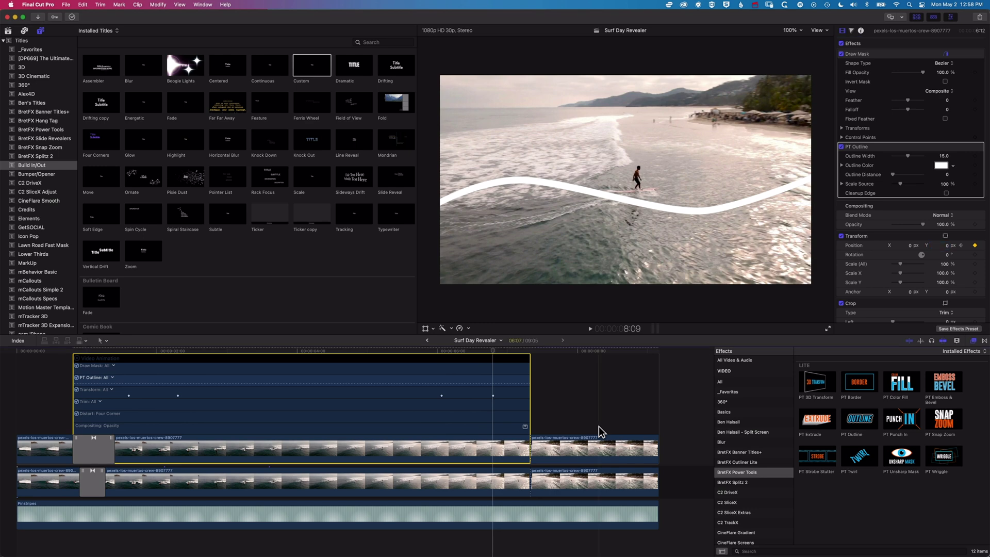
pyautogui.click(77, 358)
# - Shorten the emoji title to end just before the band closes, and play the ending to check the timing
pyautogui.moveTo(487, 355); pyautogui.dragTo(473, 355)
pyautogui.press('space')
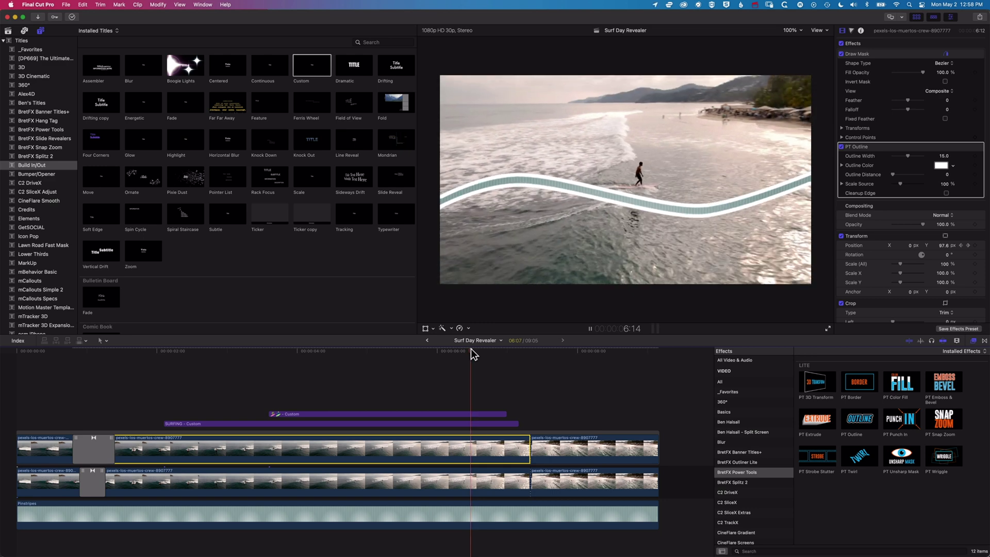
pyautogui.moveTo(506, 413); pyautogui.dragTo(481, 414)
pyautogui.click(513, 422)
pyautogui.press('space')
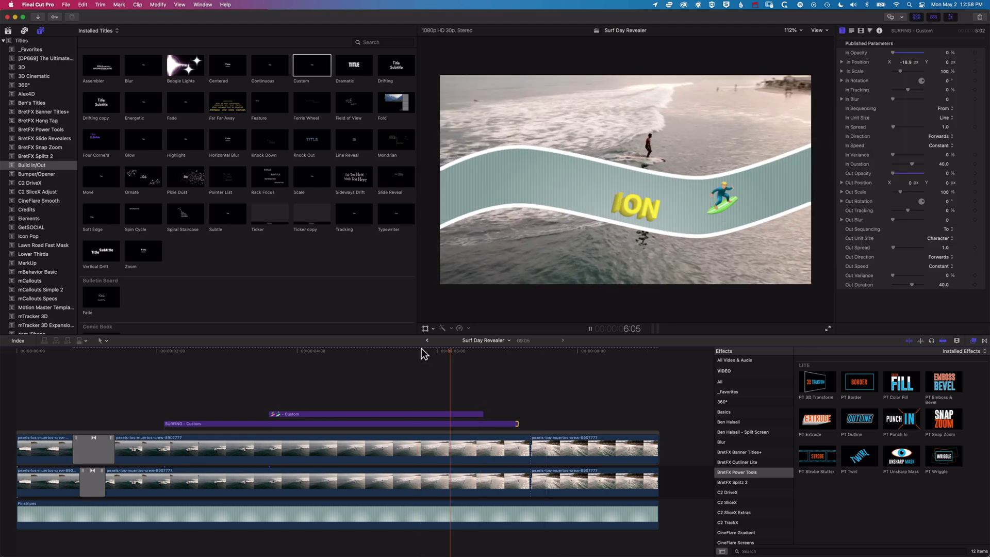
pyautogui.press('space')
# - Delete the PT Outline effect from both the upper and lower surf clips after the end cut
pyautogui.click(582, 451)
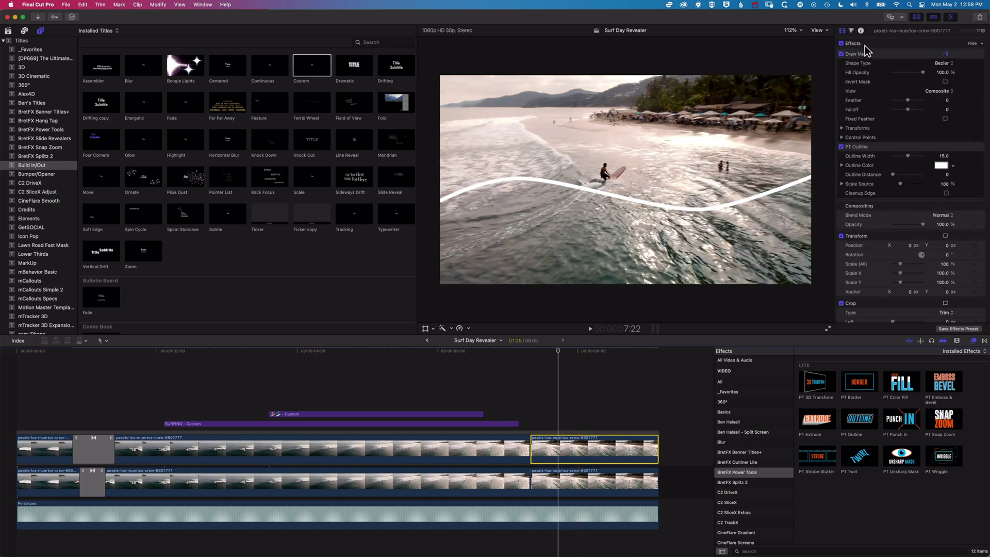
pyautogui.click(868, 147)
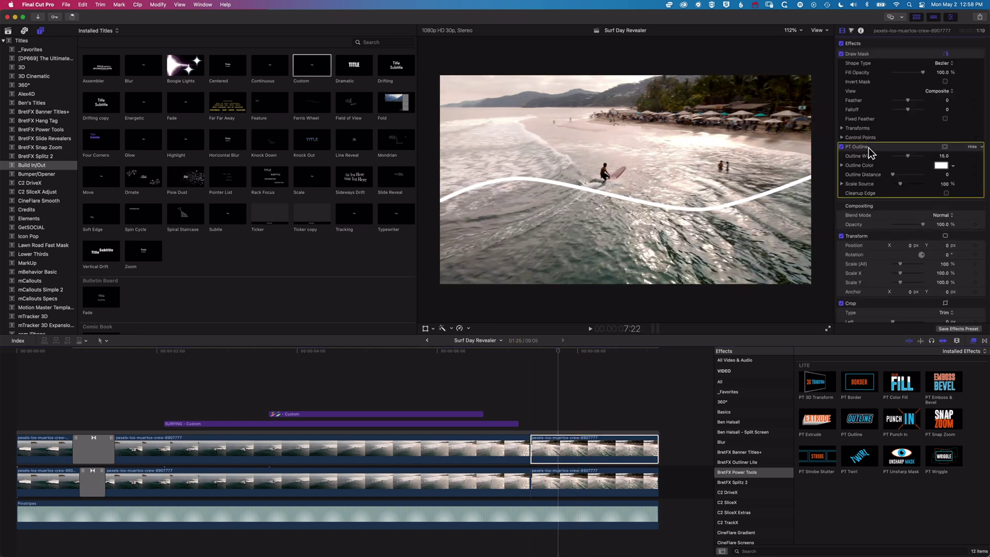
pyautogui.press('Delete')
pyautogui.click(614, 485)
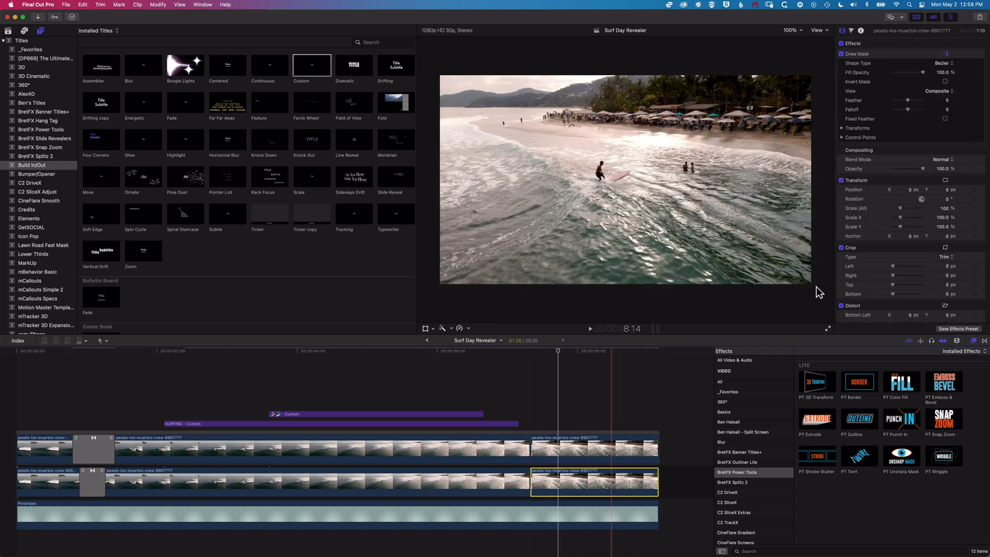
pyautogui.press('super+z')
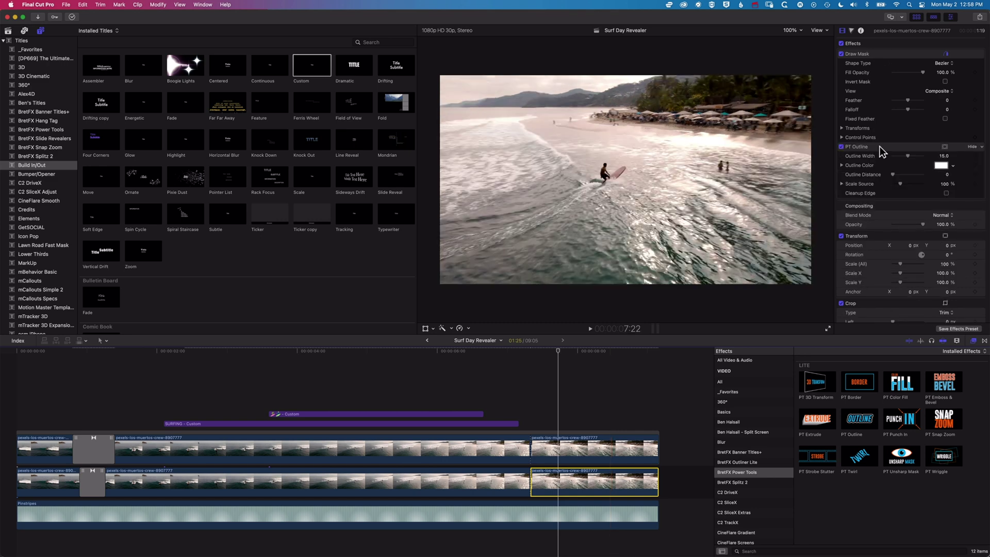
# - Add a Cross Dissolve at the end cut of the upper and lower surf layers, each shortened to about 7 frames
pyautogui.click(528, 447)
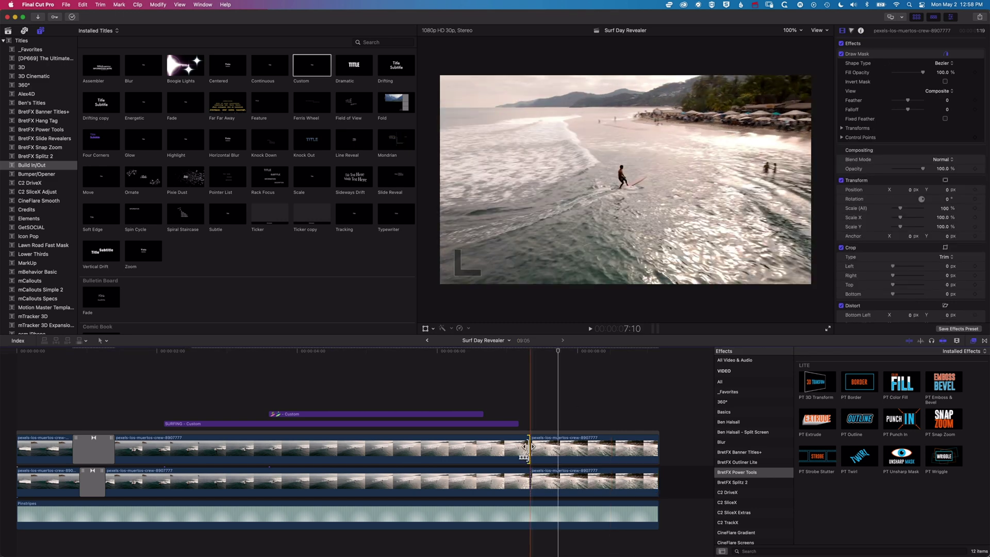
pyautogui.press('super+t')
pyautogui.moveTo(526, 446); pyautogui.dragTo(531, 443)
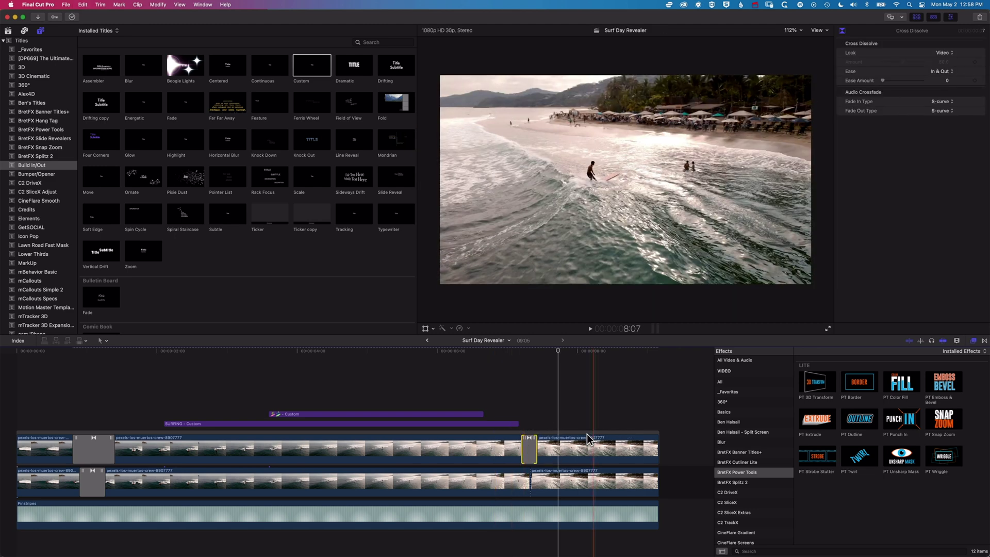
pyautogui.click(522, 483)
pyautogui.press('super+t')
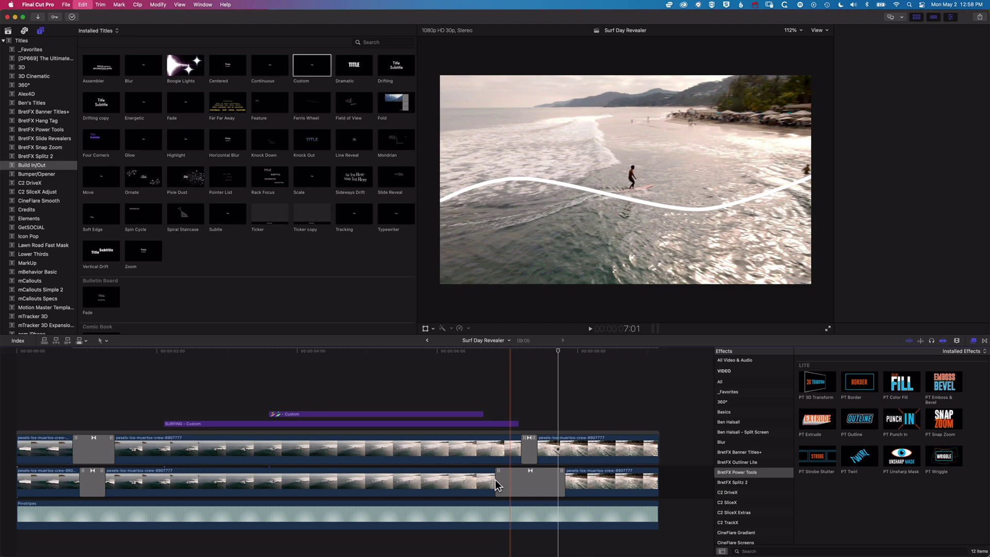
pyautogui.moveTo(495, 479); pyautogui.dragTo(522, 480)
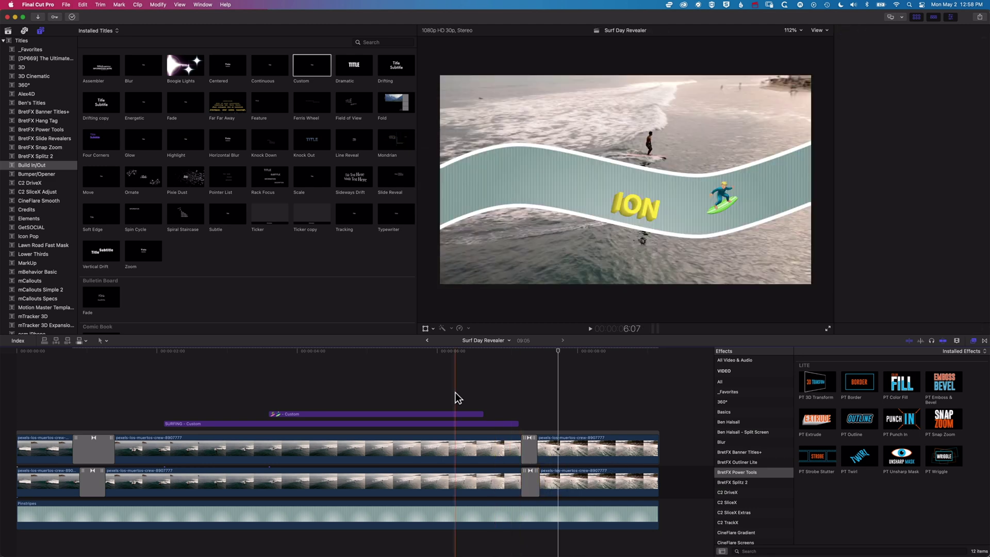
# - Play the ending from about 6:07, and play the whole reveal from the start to check the dissolves
pyautogui.click(456, 393)
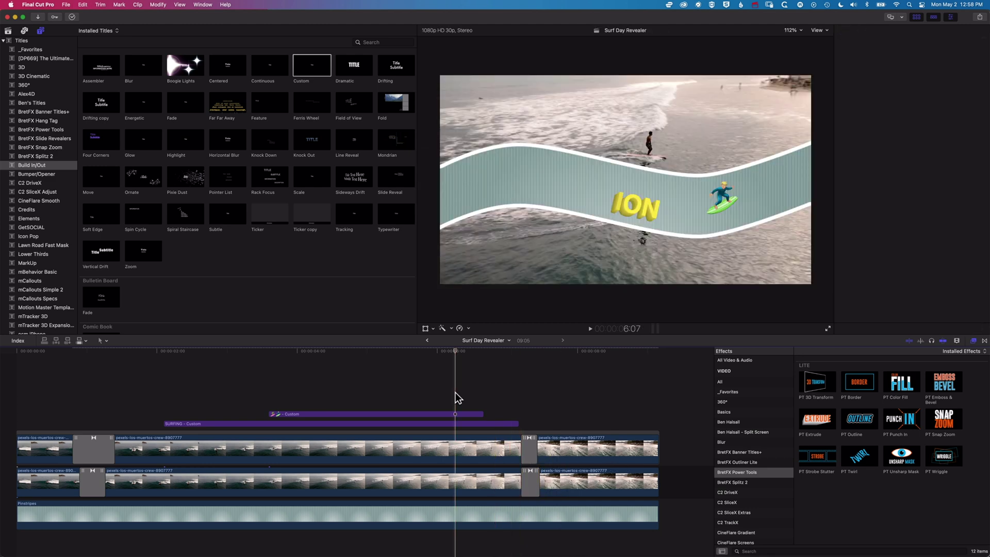
pyautogui.press('space')
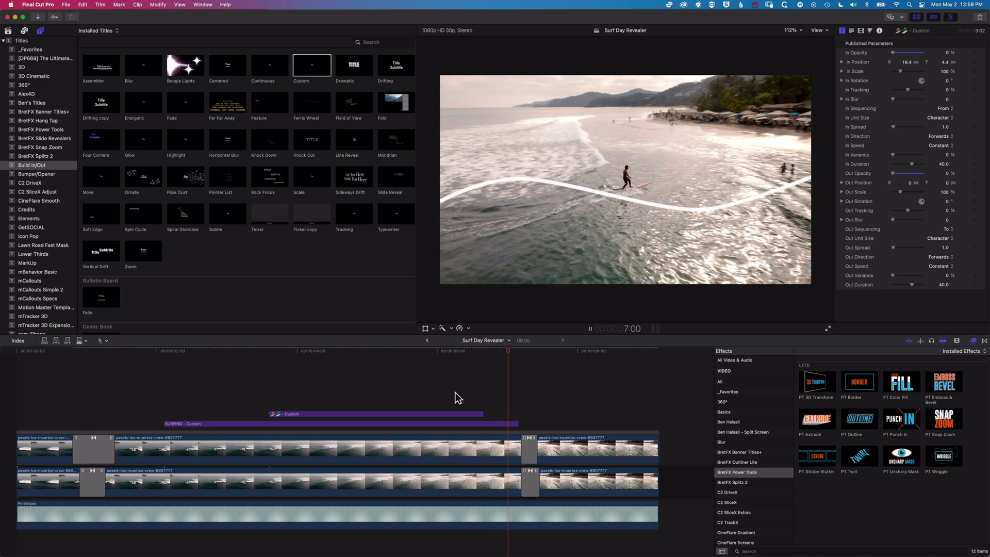
pyautogui.press('space')
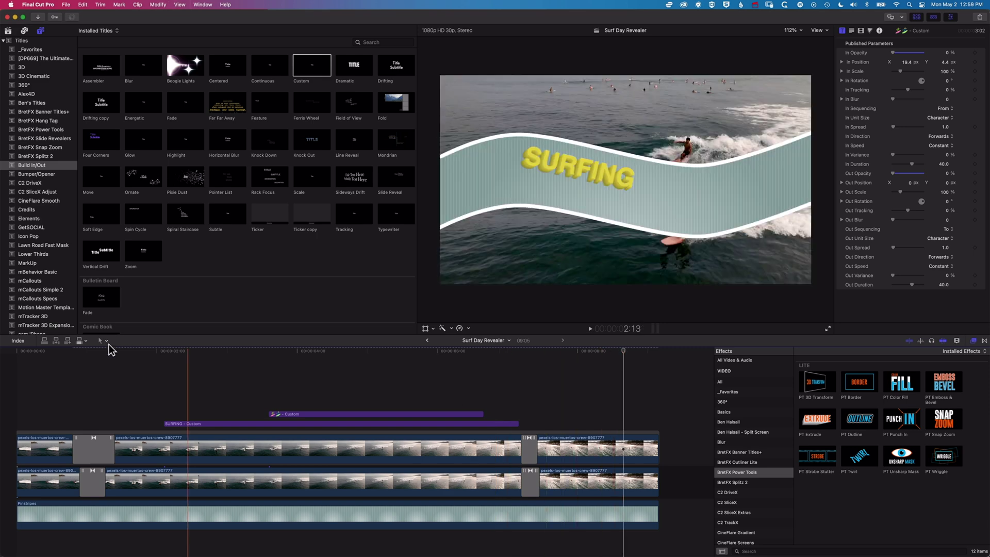
pyautogui.click(8, 352)
pyautogui.press('space')
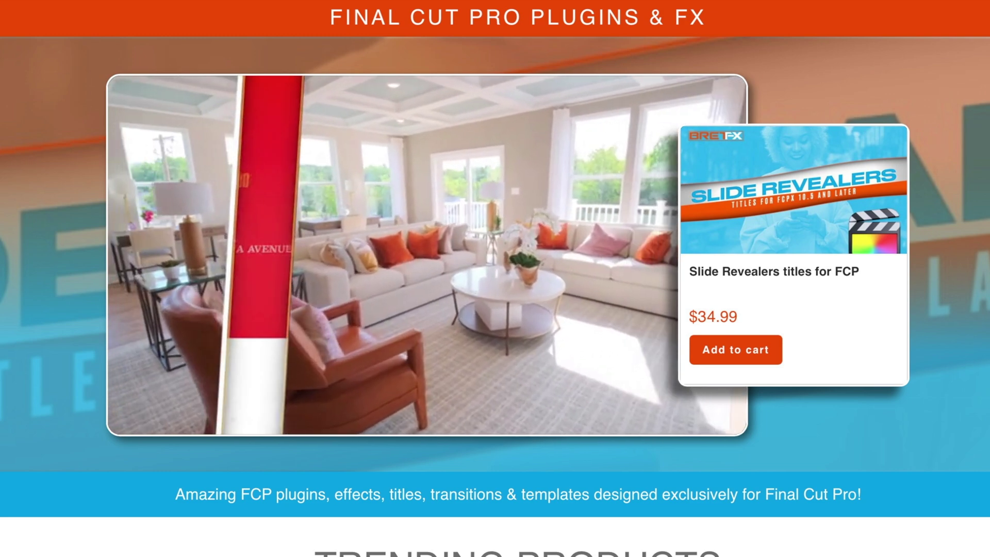
pyautogui.press('super+Tab')
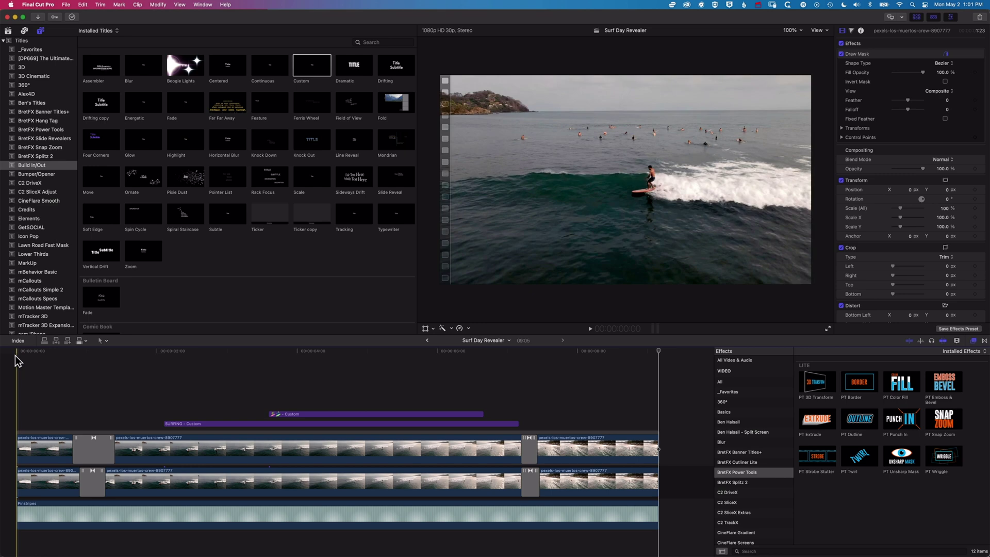
pyautogui.click(274, 508)
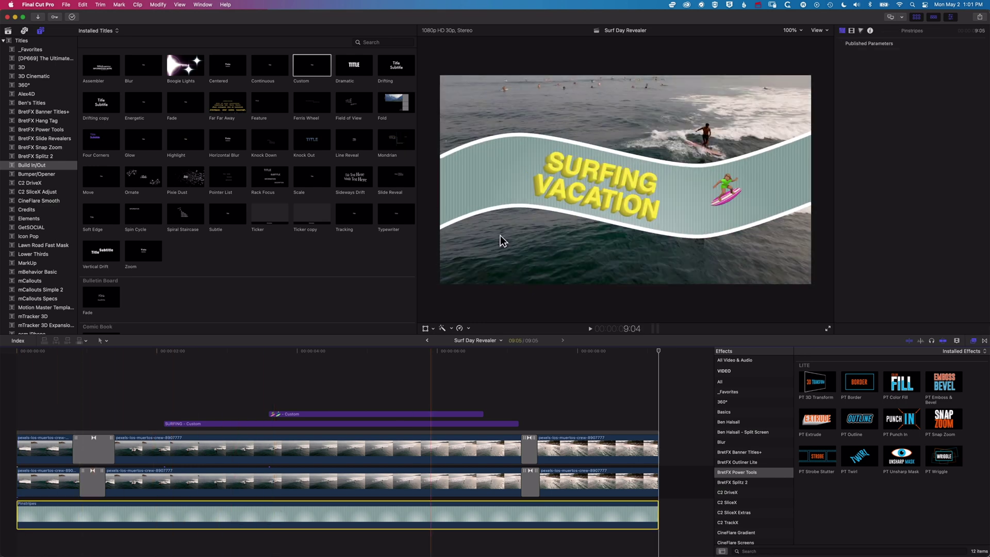
# - At 4:24, search all effects for "drop" and apply Drop Shadow to the long middle clip of the upper surf layer
pyautogui.click(354, 351)
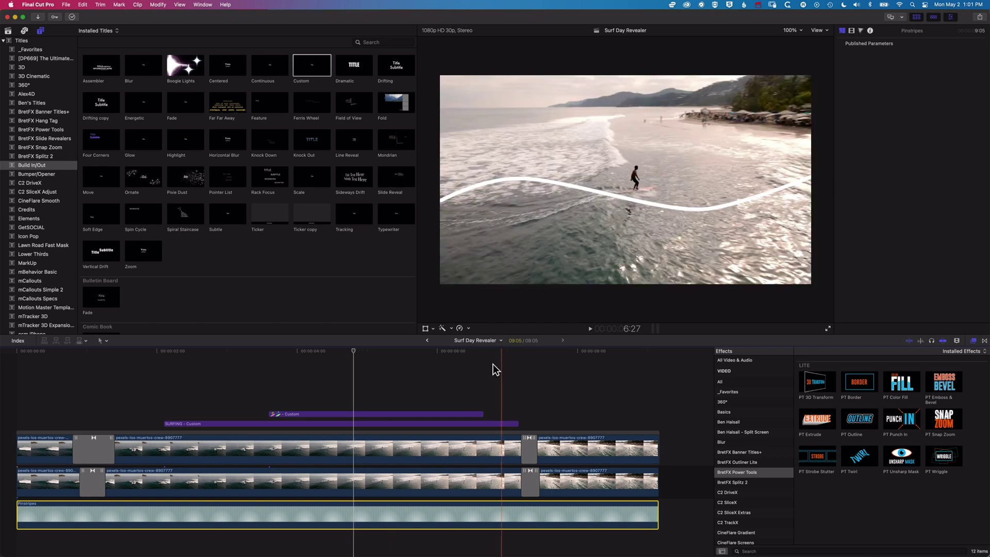
pyautogui.click(351, 454)
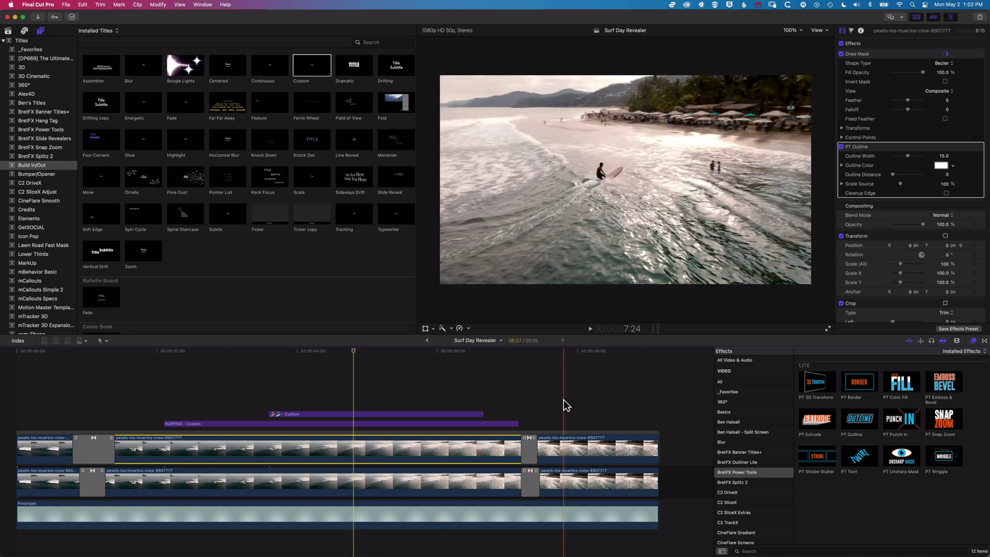
pyautogui.click(748, 361)
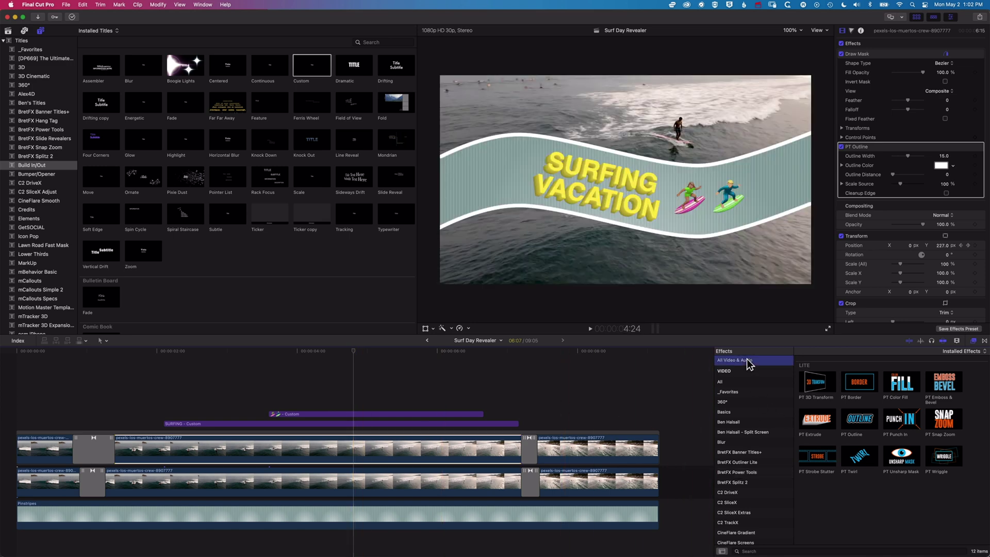
pyautogui.click(753, 551)
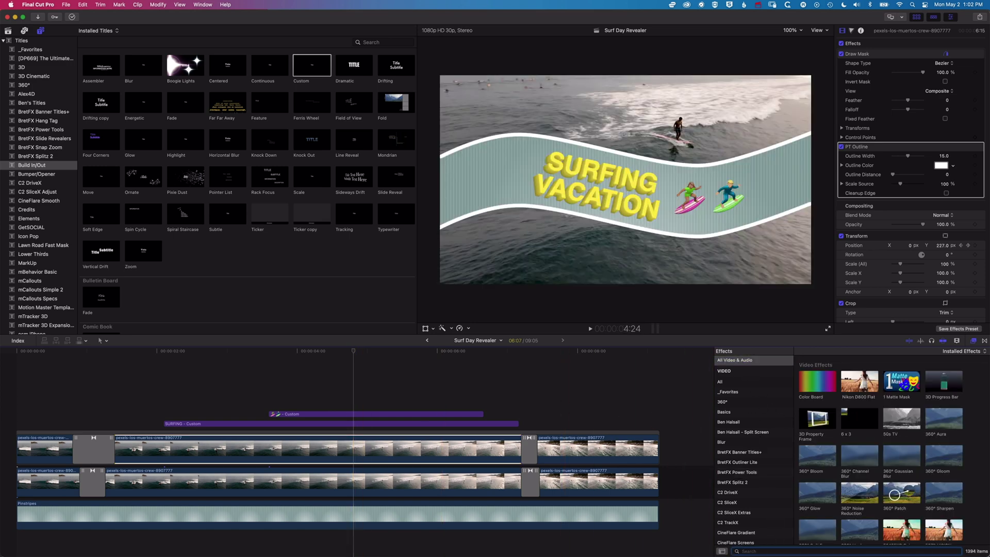
pyautogui.write('drop')
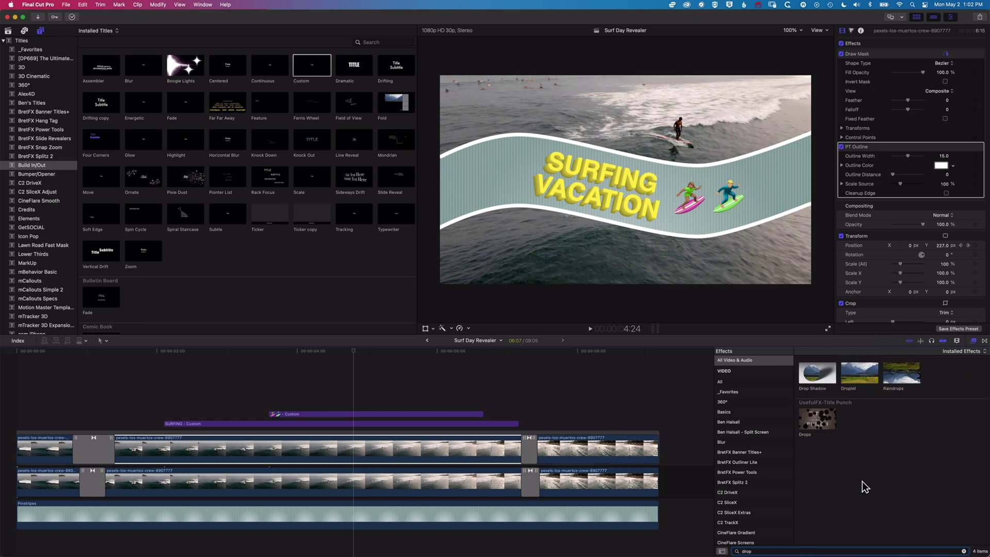
pyautogui.moveTo(817, 373); pyautogui.dragTo(388, 458)
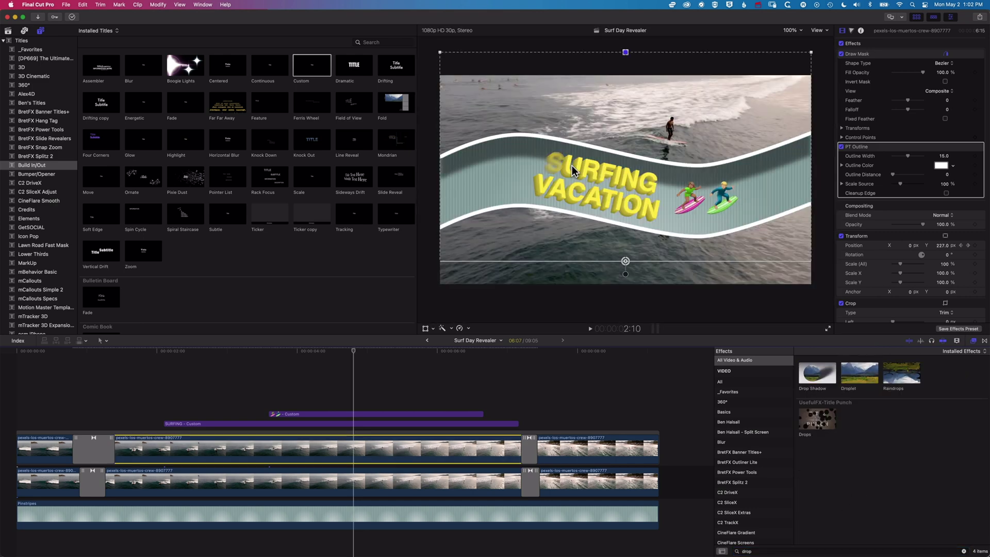
# - Offset the upper clip's drop shadow onto the Pinstripes band, and adjust its blur and Perspective Amount
pyautogui.moveTo(591, 230); pyautogui.dragTo(593, 229)
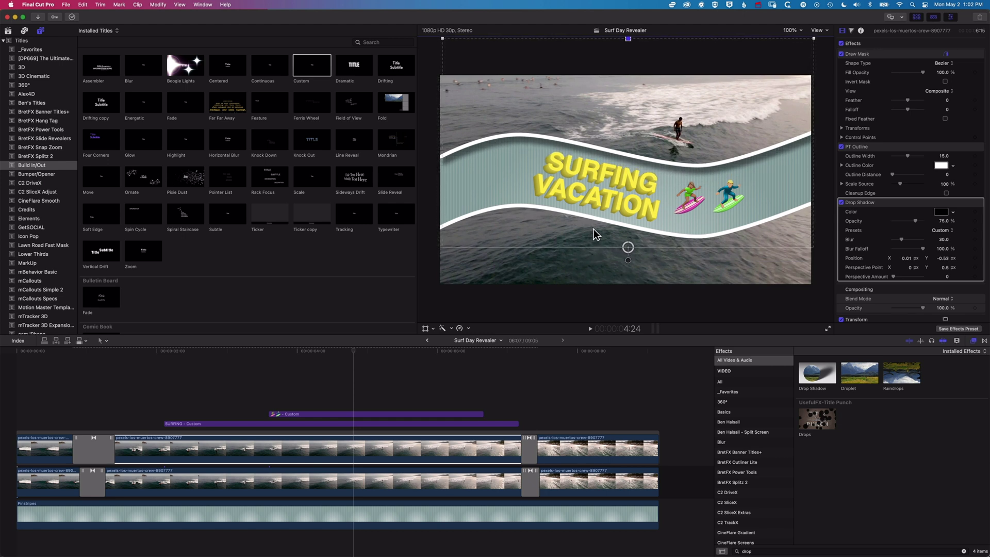
pyautogui.moveTo(629, 260); pyautogui.dragTo(628, 269)
pyautogui.moveTo(592, 237); pyautogui.dragTo(584, 237)
pyautogui.moveTo(894, 276); pyautogui.dragTo(923, 277)
pyautogui.moveTo(586, 243); pyautogui.dragTo(599, 251)
# - Apply Drop Shadow to the lower middle clip with Position 0.01, -0.47, Blur 75.7 and Perspective Amount 1.0, and play from the start
pyautogui.moveTo(817, 373); pyautogui.dragTo(405, 479)
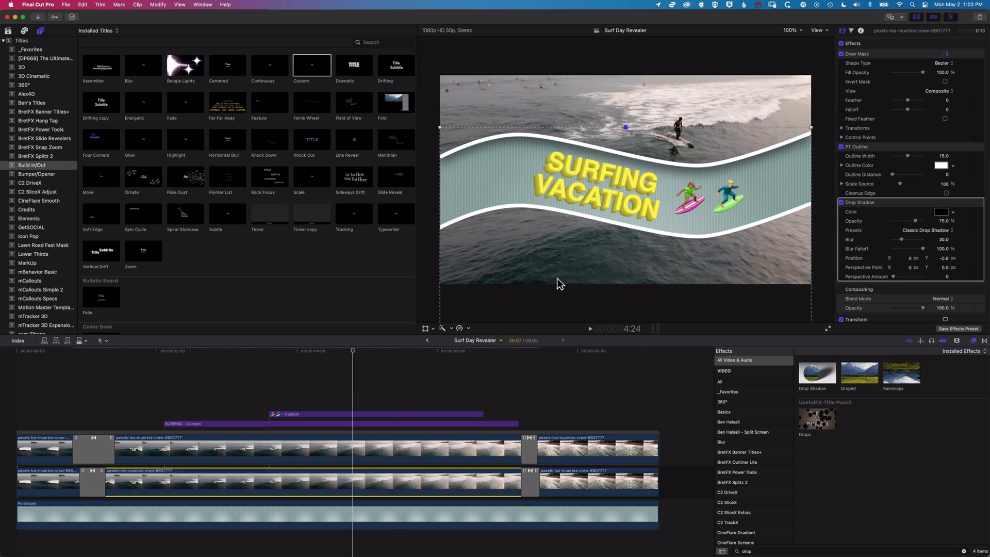
pyautogui.moveTo(558, 270)
pyautogui.mouseDown()
pyautogui.moveTo(559, 254)
pyautogui.moveTo(556, 278)
pyautogui.mouseUp()
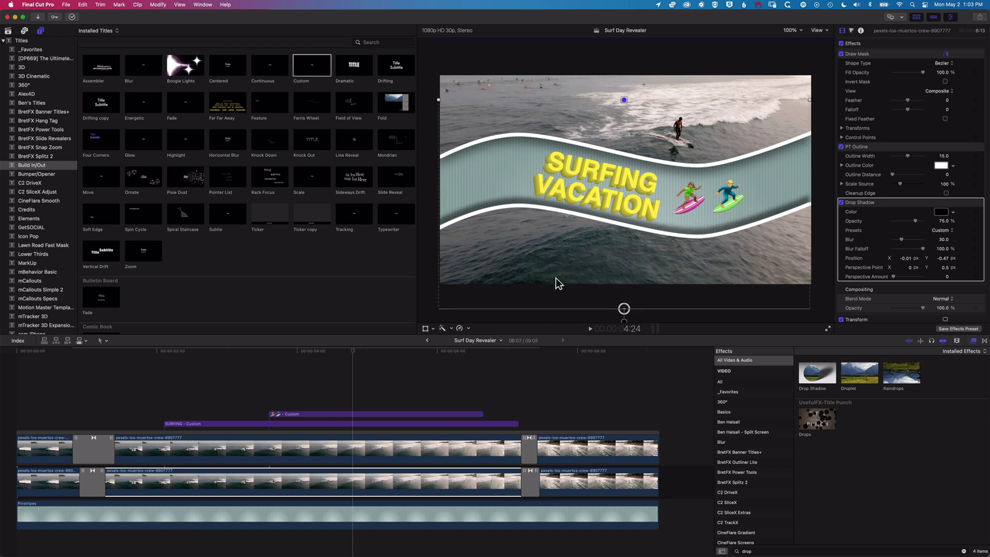
pyautogui.moveTo(902, 275); pyautogui.dragTo(920, 276)
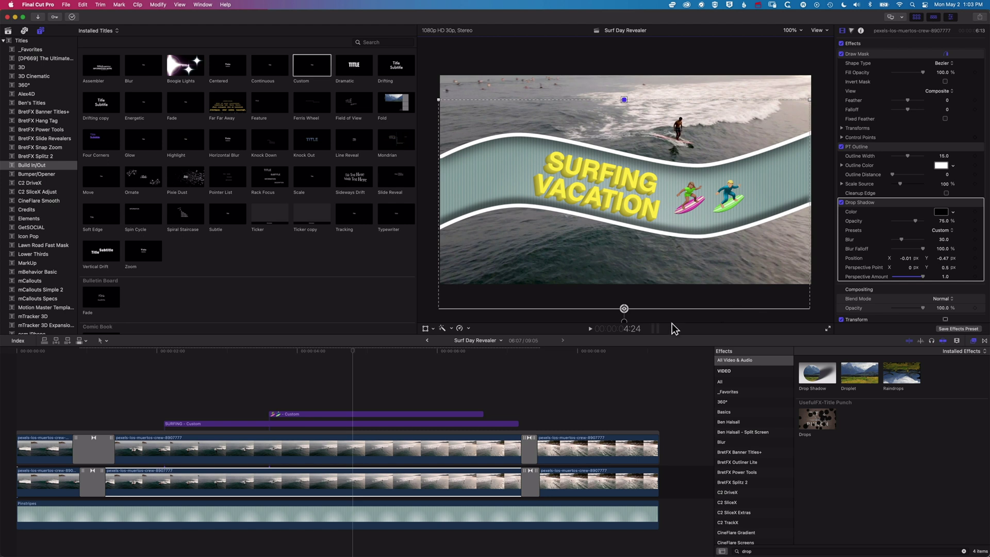
pyautogui.moveTo(626, 320)
pyautogui.mouseDown()
pyautogui.moveTo(626, 342)
pyautogui.moveTo(628, 310)
pyautogui.mouseUp()
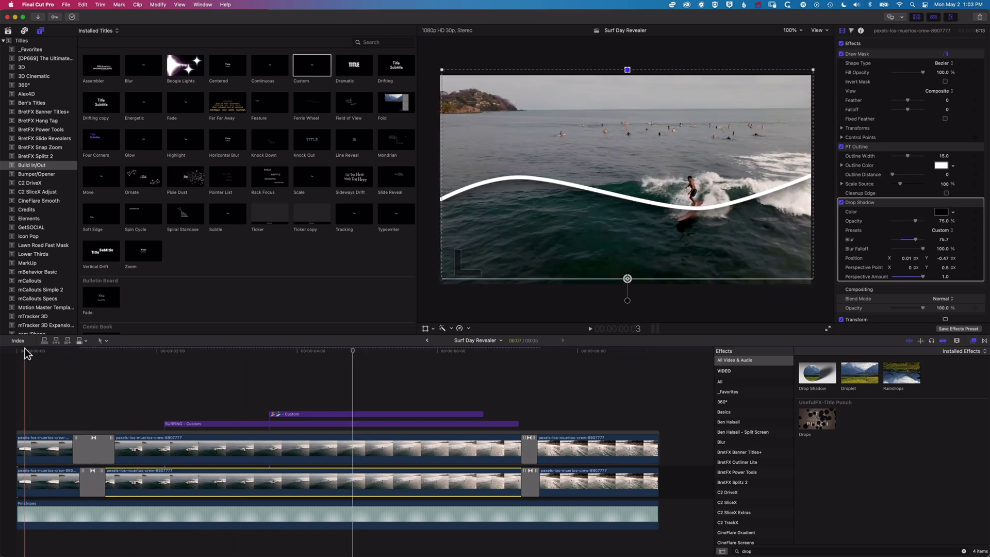
pyautogui.press('space')
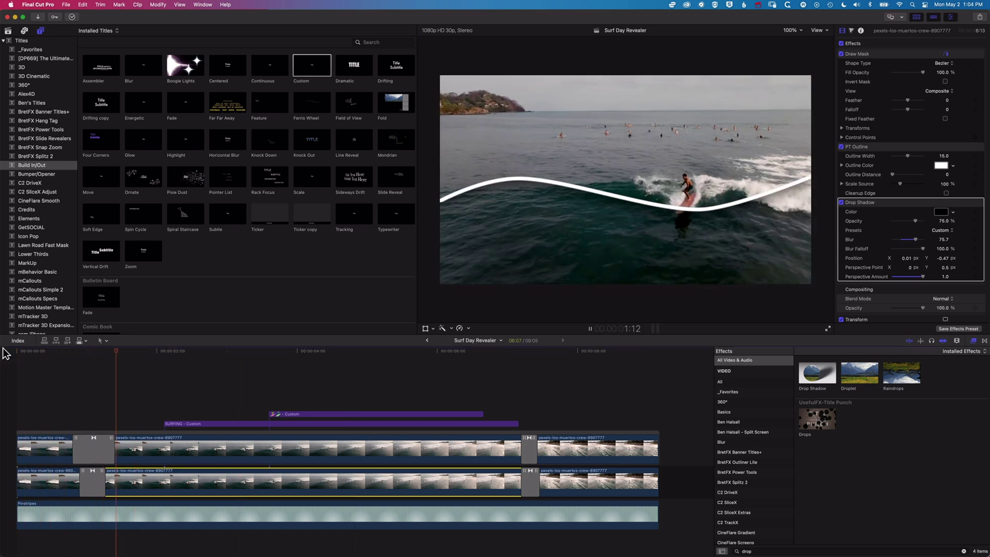